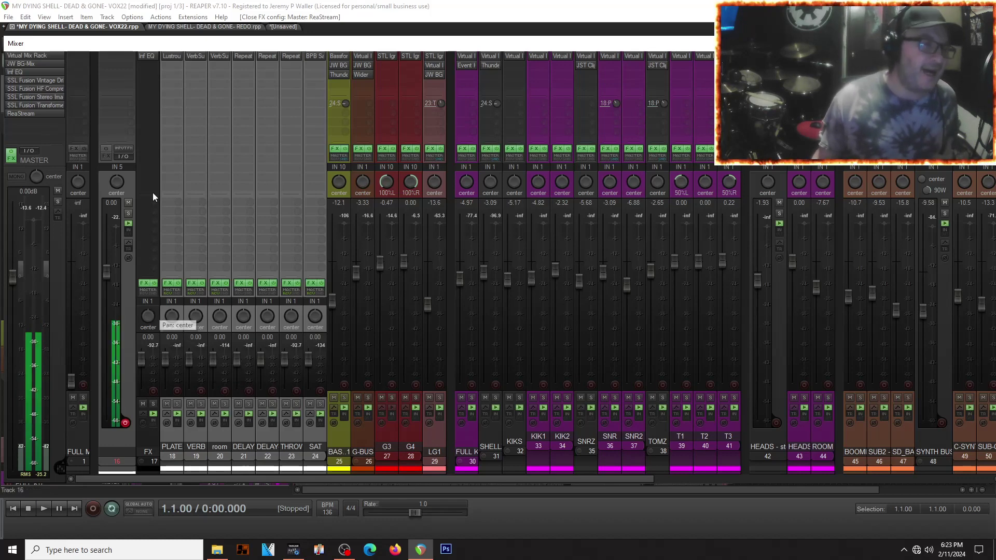
Remove the four SSL Fusion plugins and the Inf EQ from the master track's effects
left_click(29, 103, "alt")
left_click(23, 95, "alt")
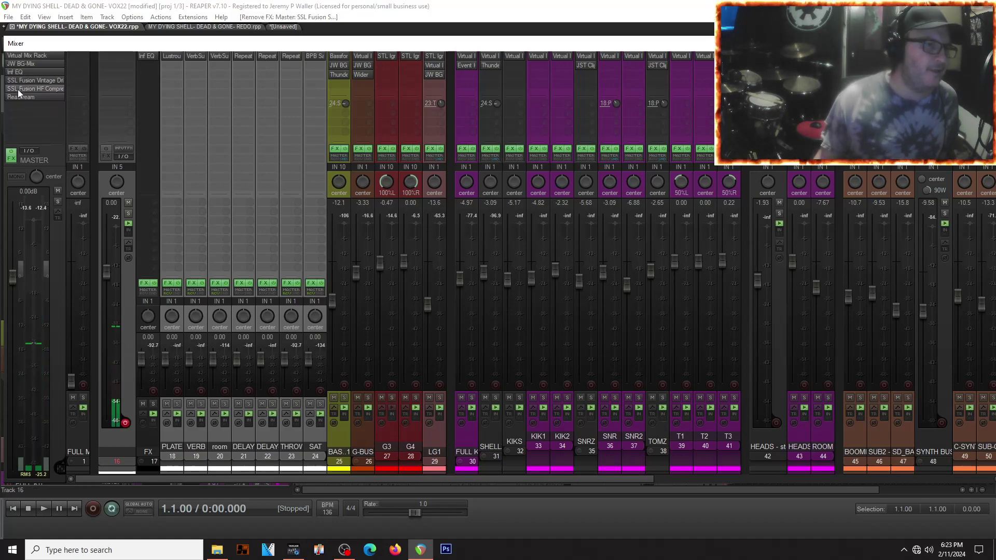
left_click(18, 89, "alt")
left_click(17, 81, "alt")
left_click(16, 73, "alt")
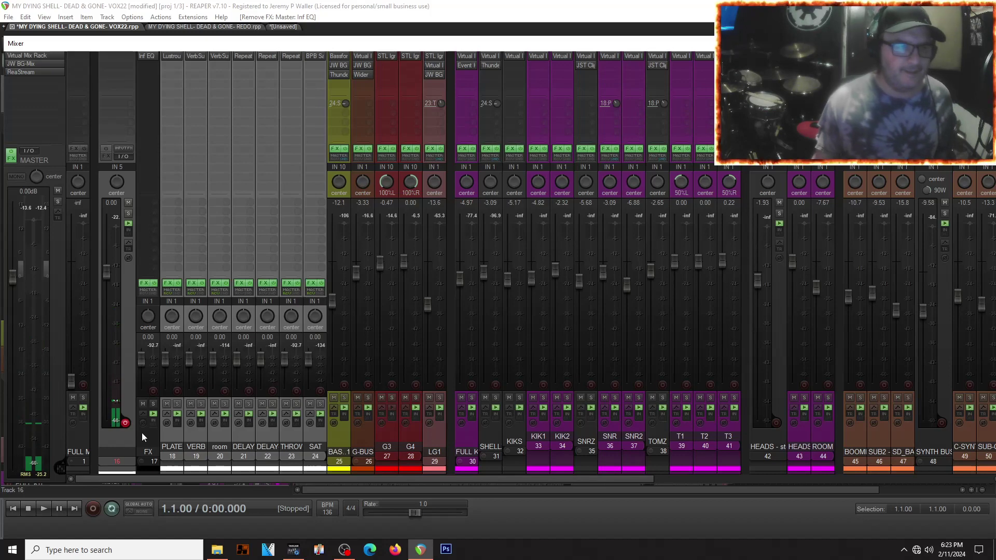
Play the song from the start and examine the levels of all tracks across the mixer
left_click(143, 435)
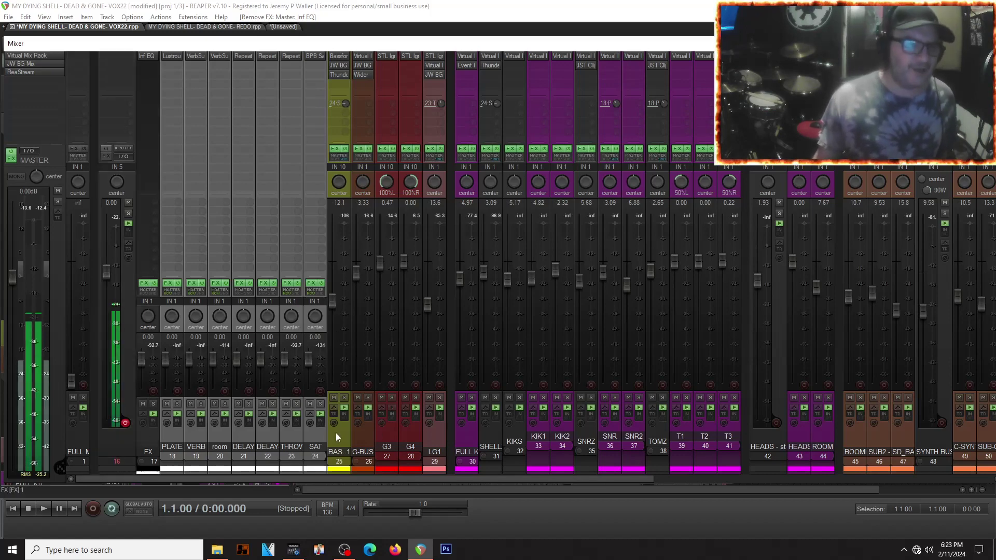
key("space")
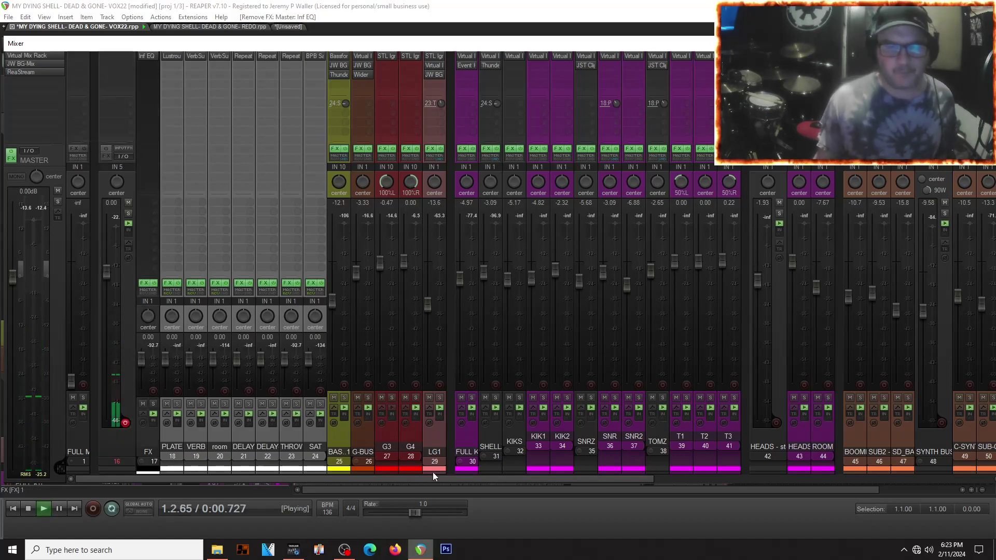
scroll(502, 330, "right", 3)
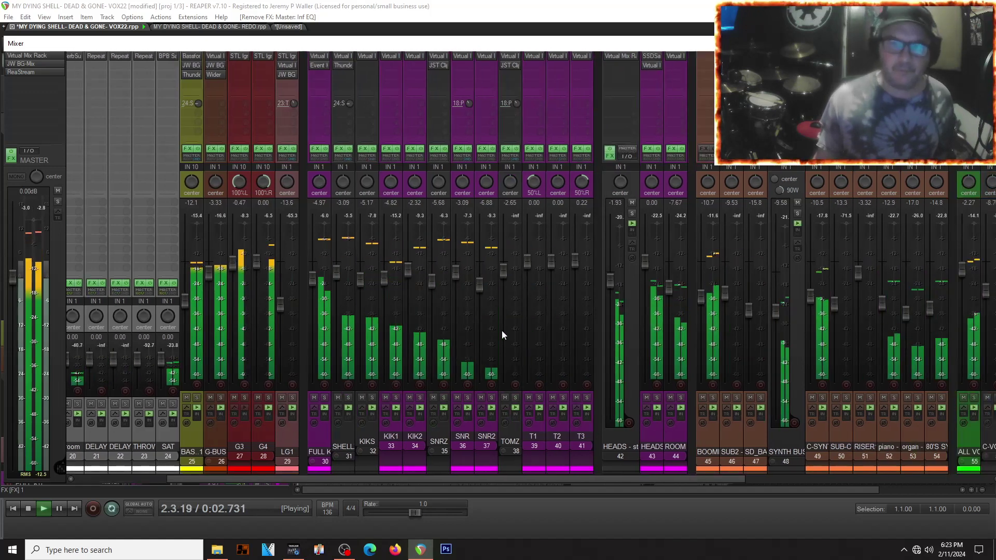
scroll(502, 330, "right", 8)
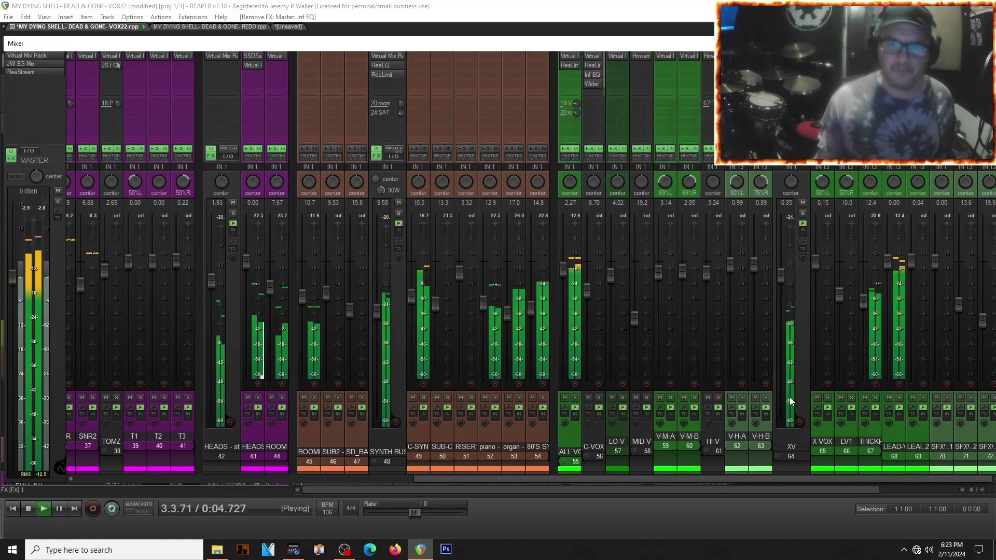
scroll(789, 397, "left", 2)
scroll(789, 398, "right", 2)
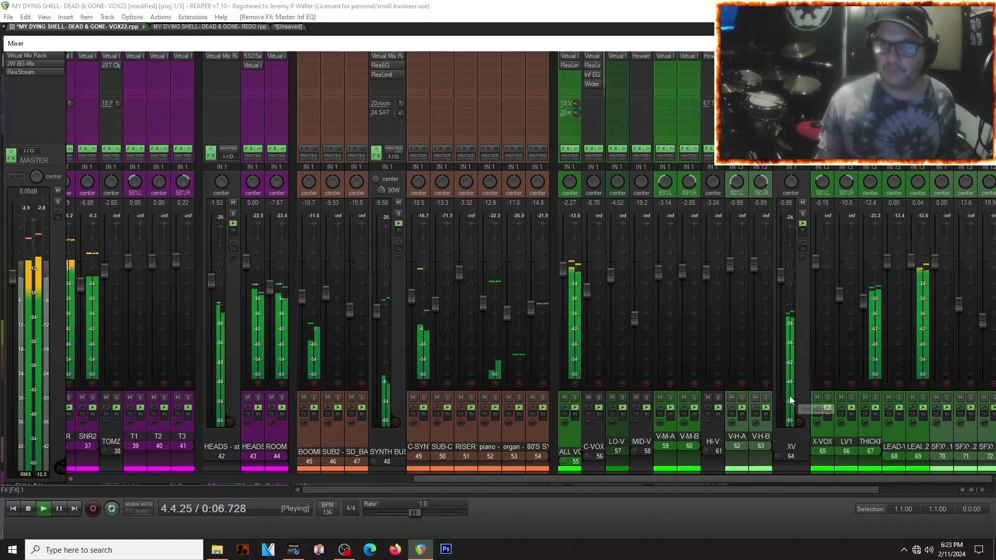
mouse_move(586, 327)
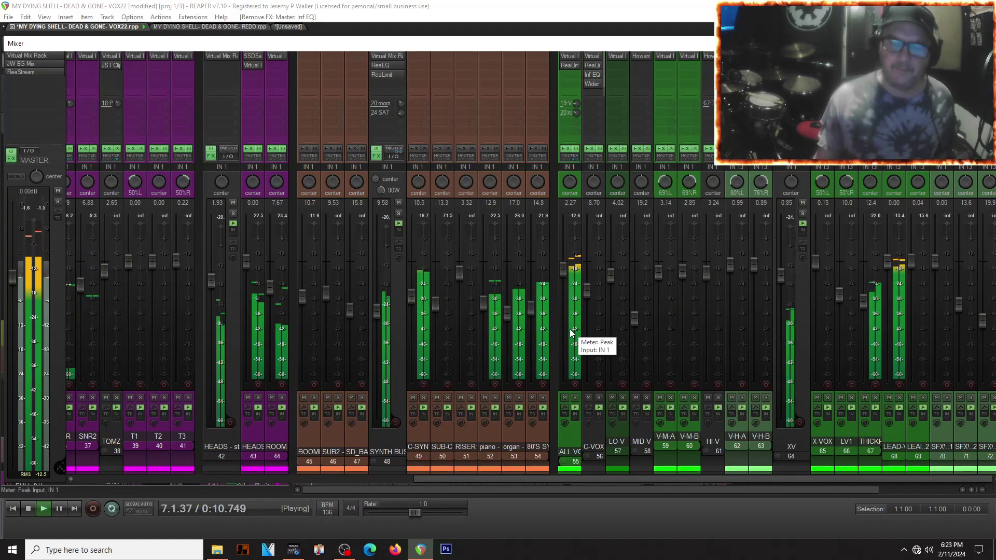
key("space")
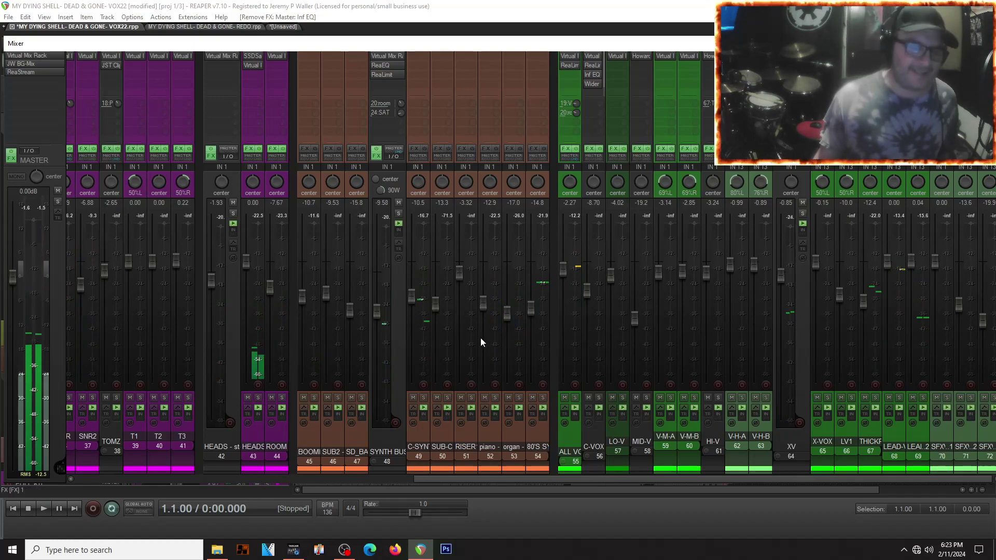
Review the project's tracks in the arrange view, from the effects returns down to the vocal tracks
key("ctrl+m")
scroll(130, 316, "down", 2)
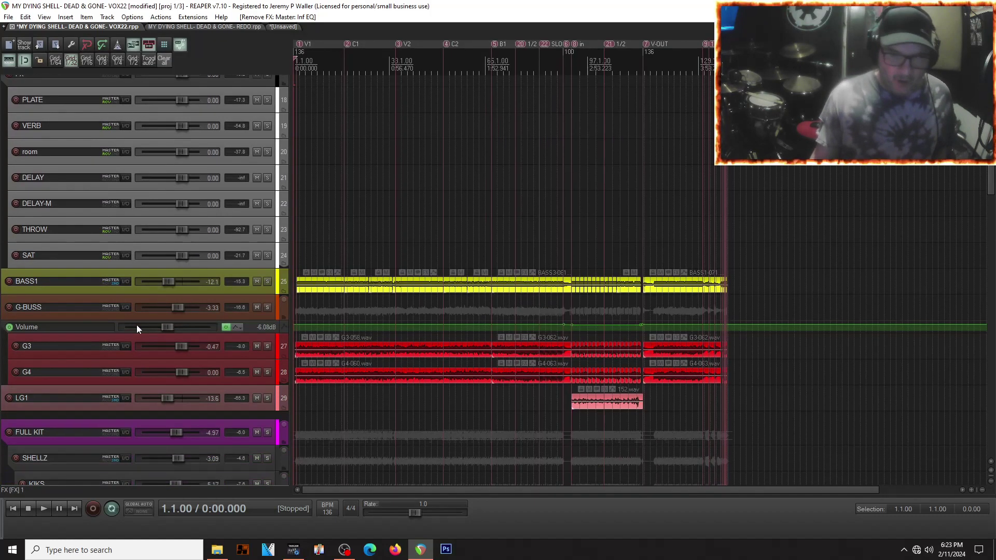
scroll(136, 327, "down", 4)
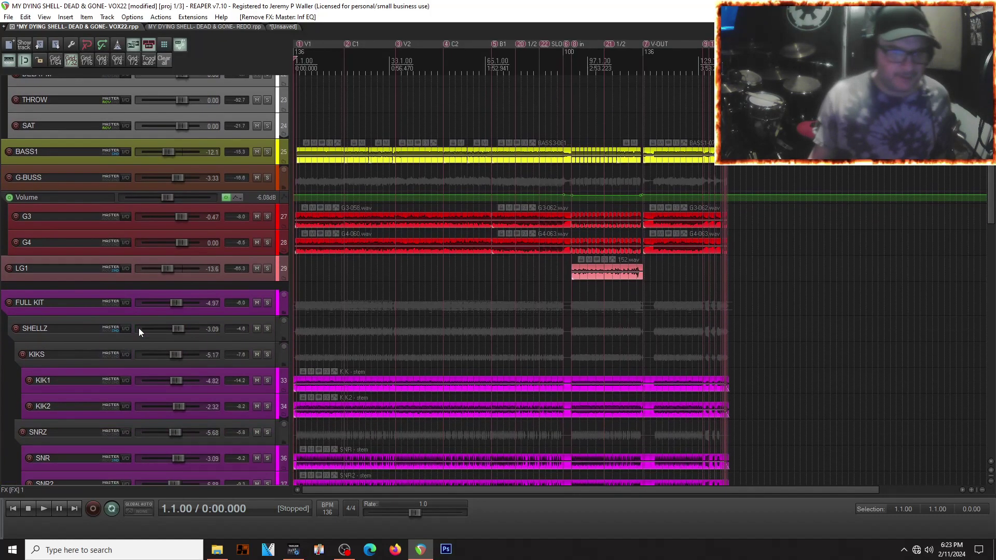
scroll(139, 328, "down", 12)
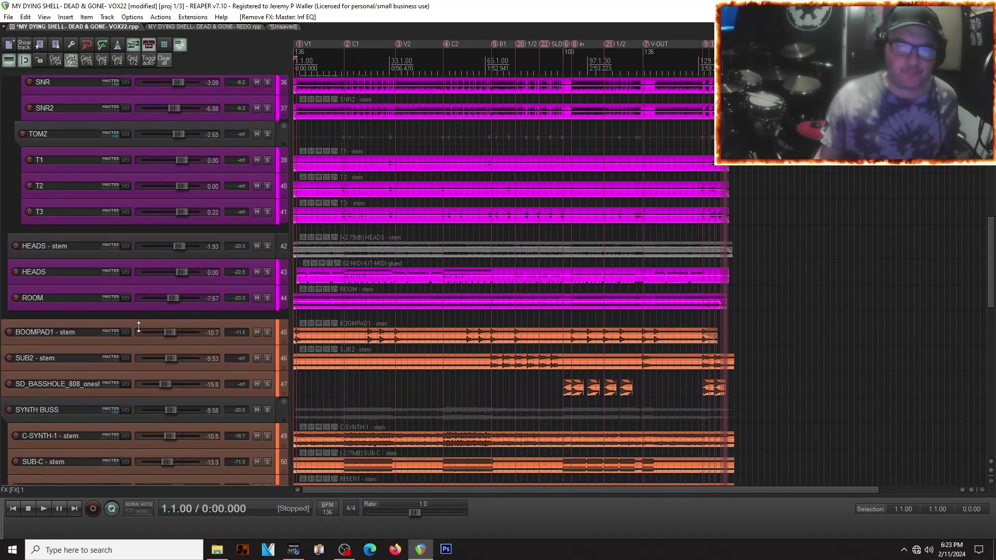
scroll(138, 326, "down", 15)
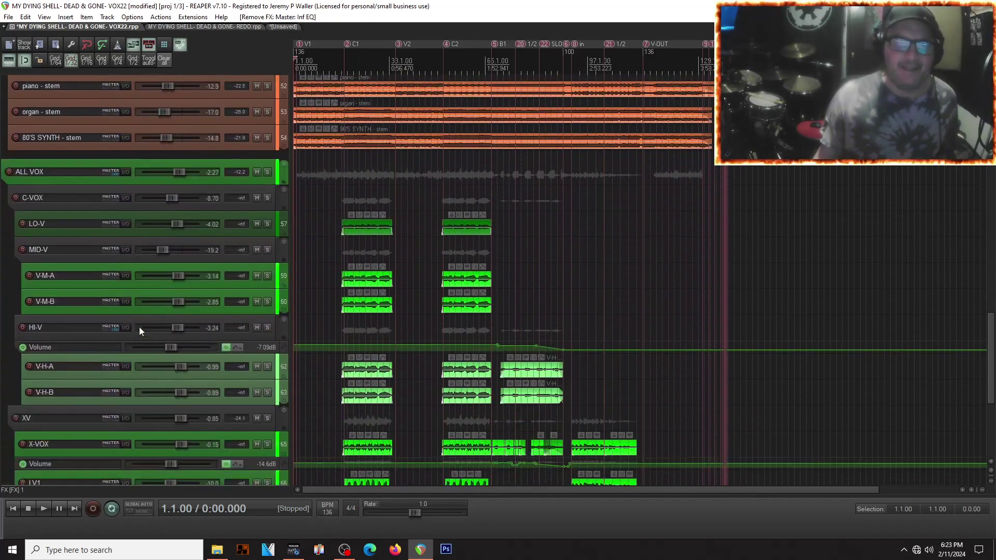
scroll(139, 327, "down", 2)
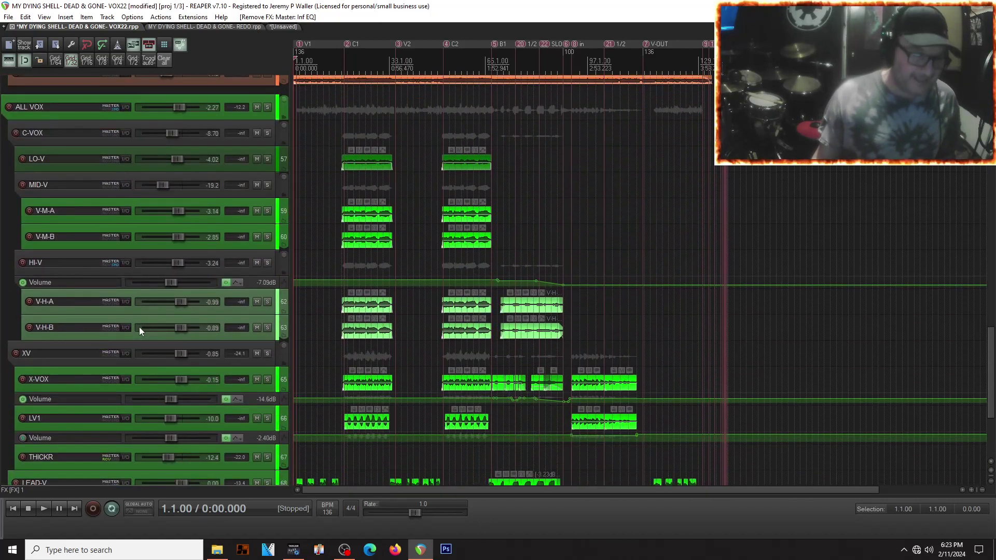
Delete the FX folder track together with its child effect tracks in the mixer
key("ctrl+m")
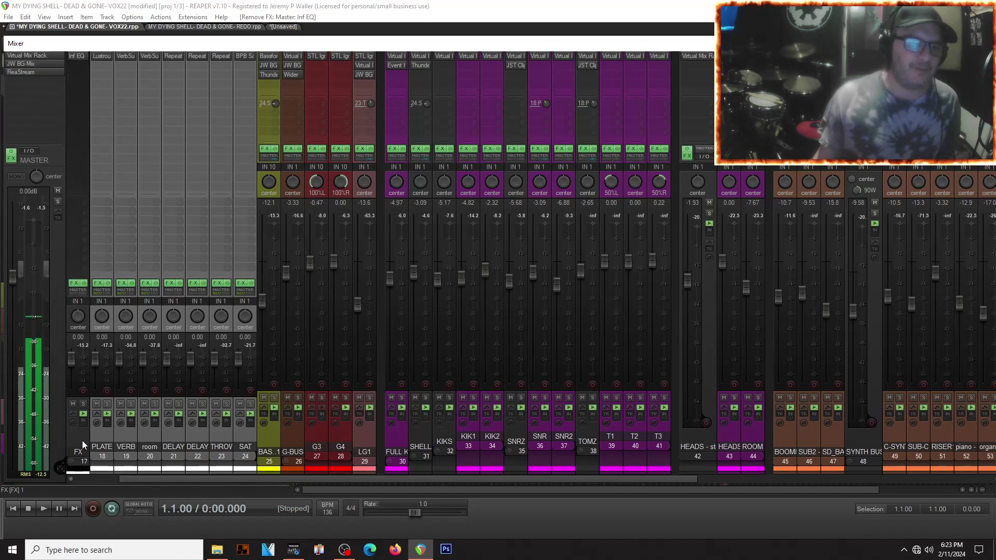
key("Delete")
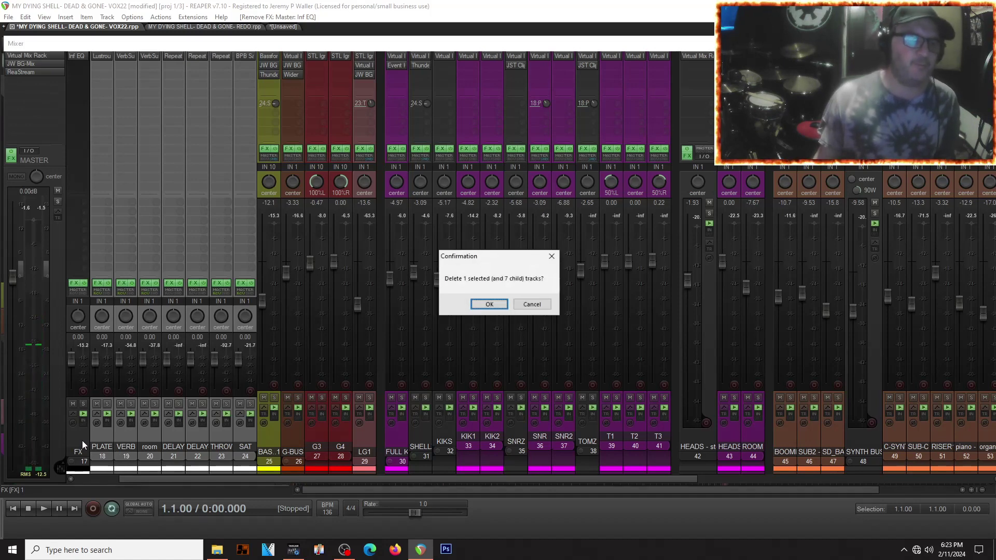
left_click(489, 304)
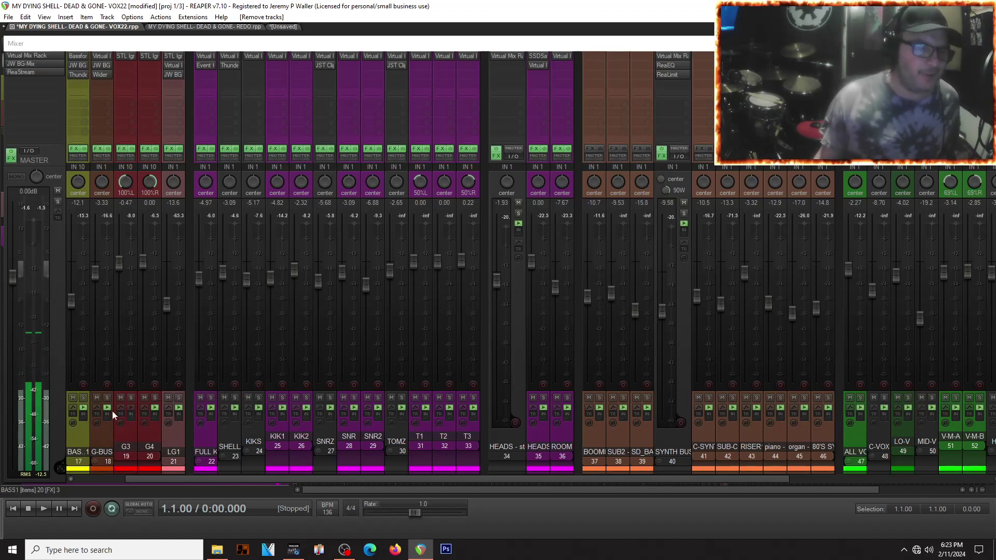
Move the G3 and G4 tracks ahead of the guitar bus, and delete the G-BUSS track
left_click(133, 438)
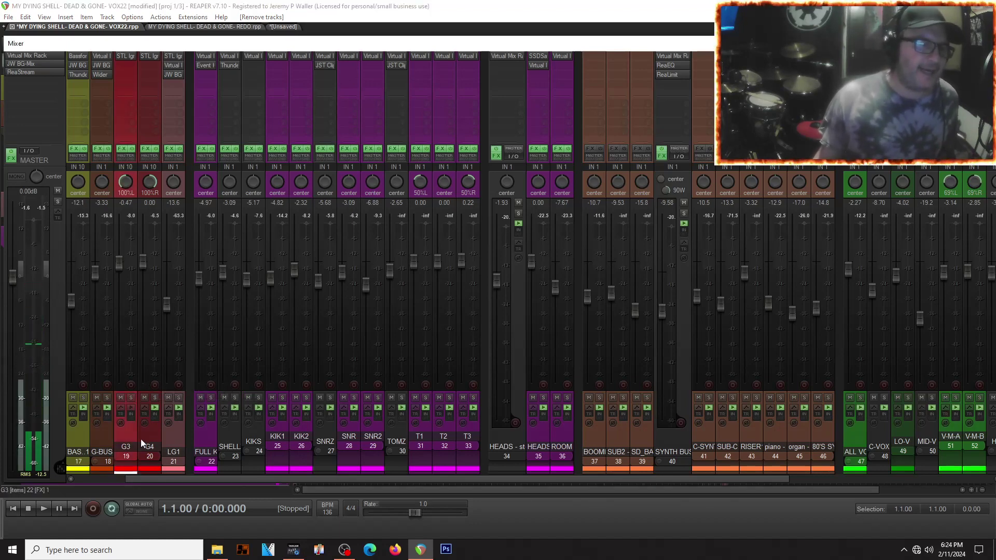
left_click(149, 434, "ctrl")
left_click_drag(116, 435, 91, 440)
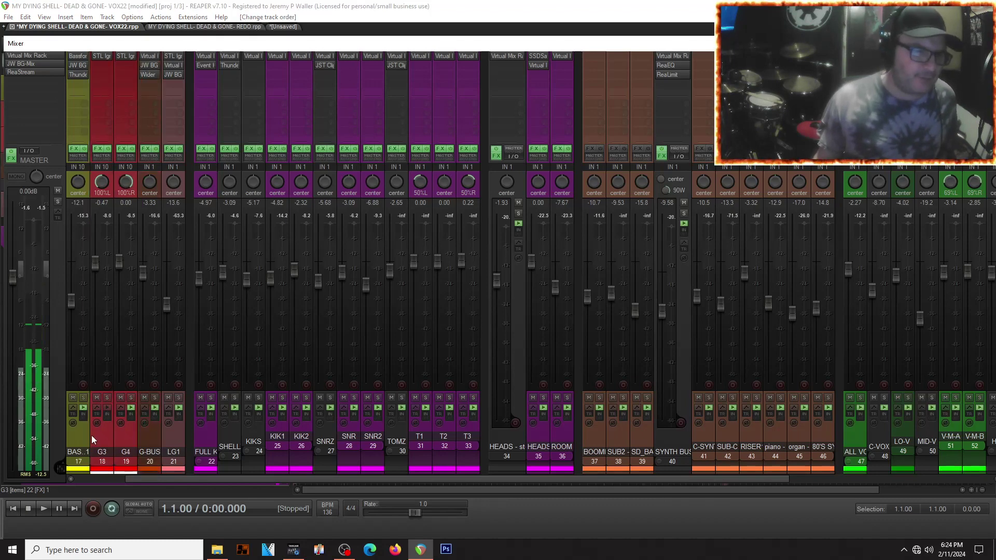
left_click(156, 441)
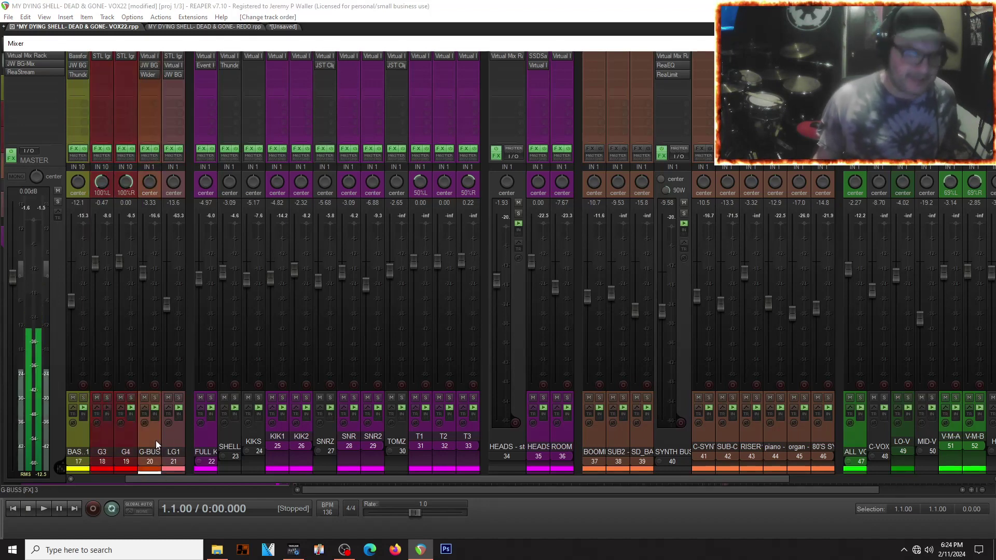
key("Delete")
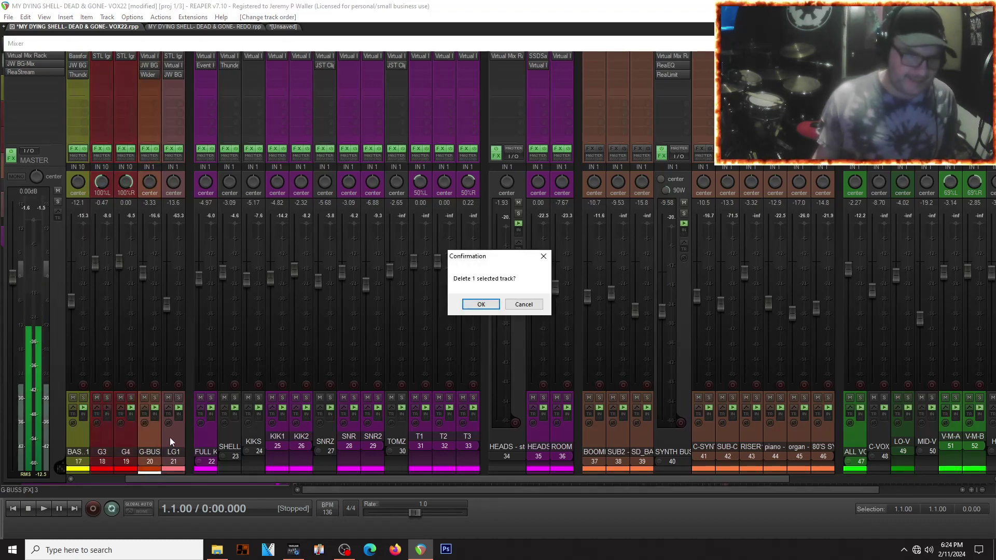
left_click(472, 306)
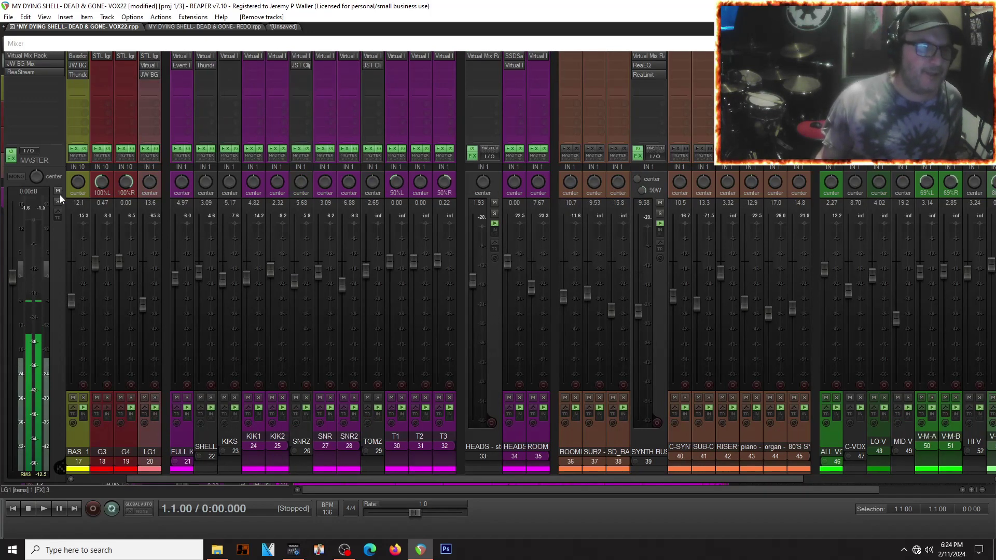
Solo track 16, BASS1, G3, G4 and LG1, and audition them briefly from the start
left_click(89, 477)
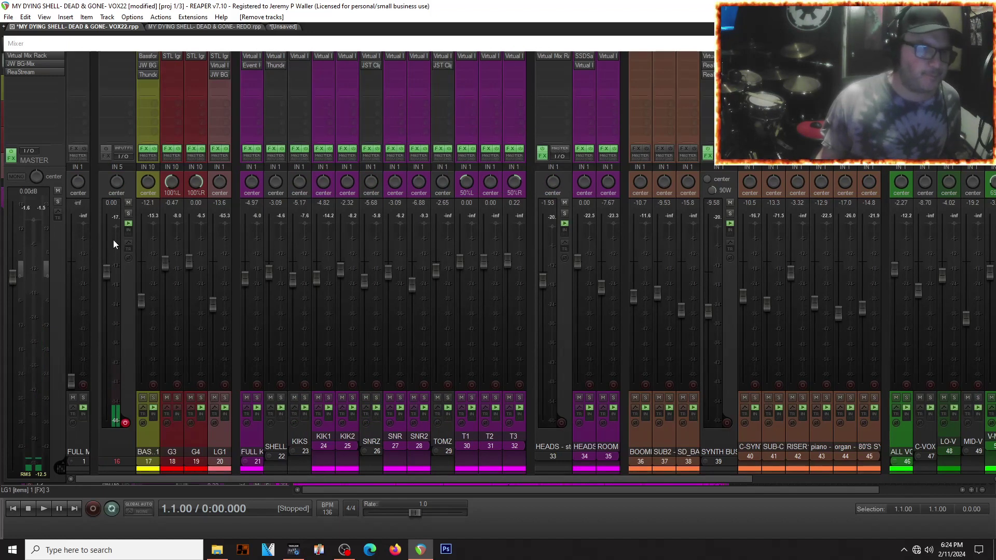
left_click(128, 213)
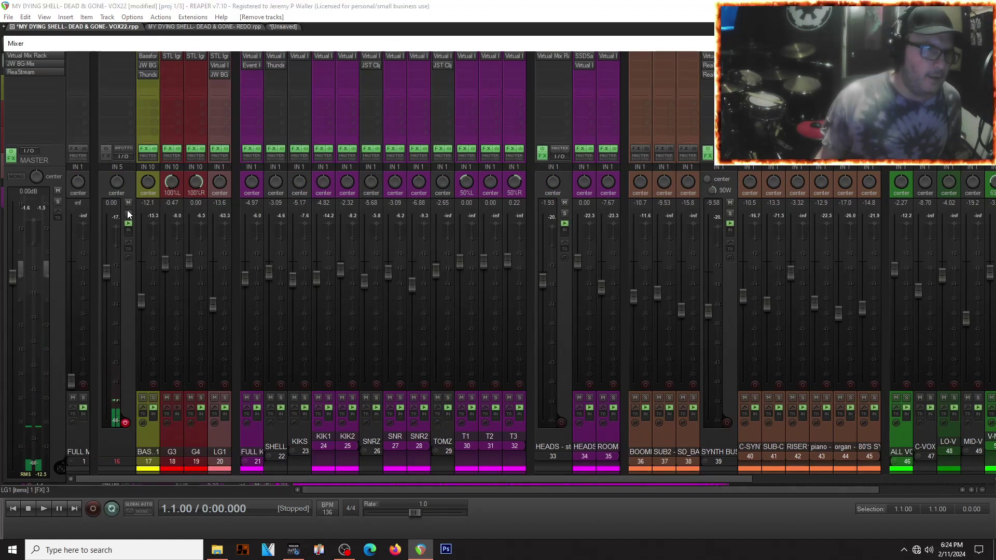
left_click(153, 397)
left_click(177, 397)
left_click(200, 397)
left_click(225, 397)
key("space")
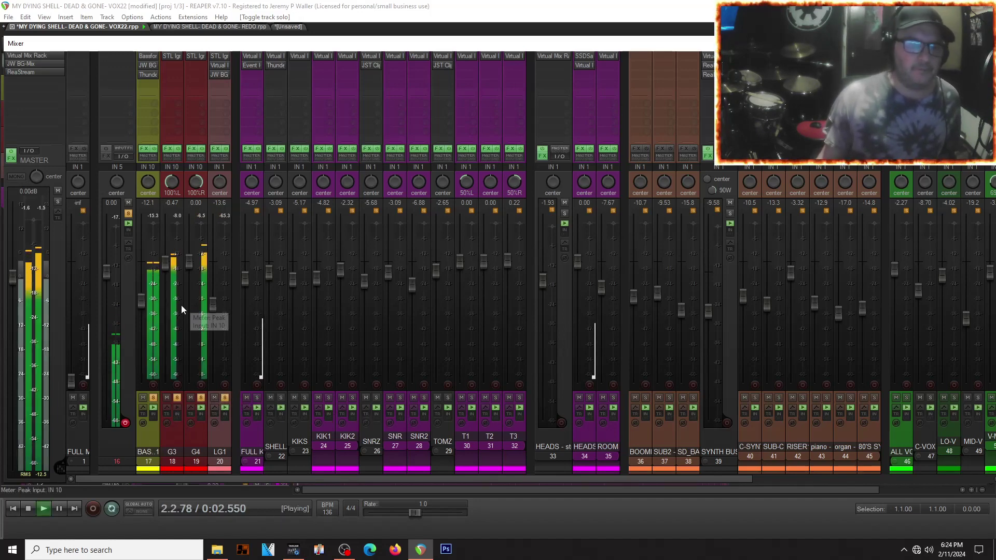
key("space")
Reset the volume faders of the BASS1 and LG1 tracks to 0.00 dB
left_click(142, 300)
double_click(142, 300)
double_click(214, 301)
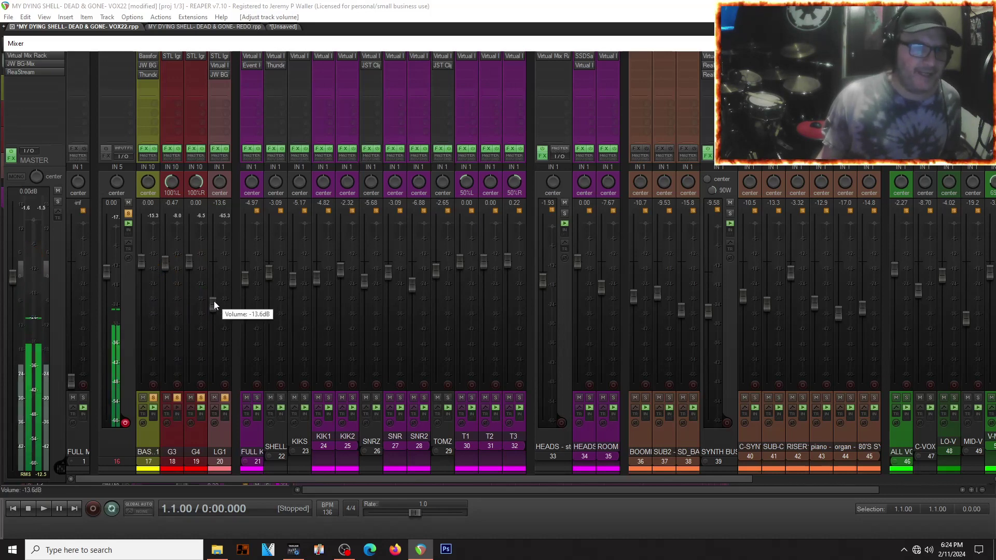
Remove all effects from the BASS1, G3, G4 and LG1 tracks
left_click(148, 76, "alt")
left_click(146, 66, "alt")
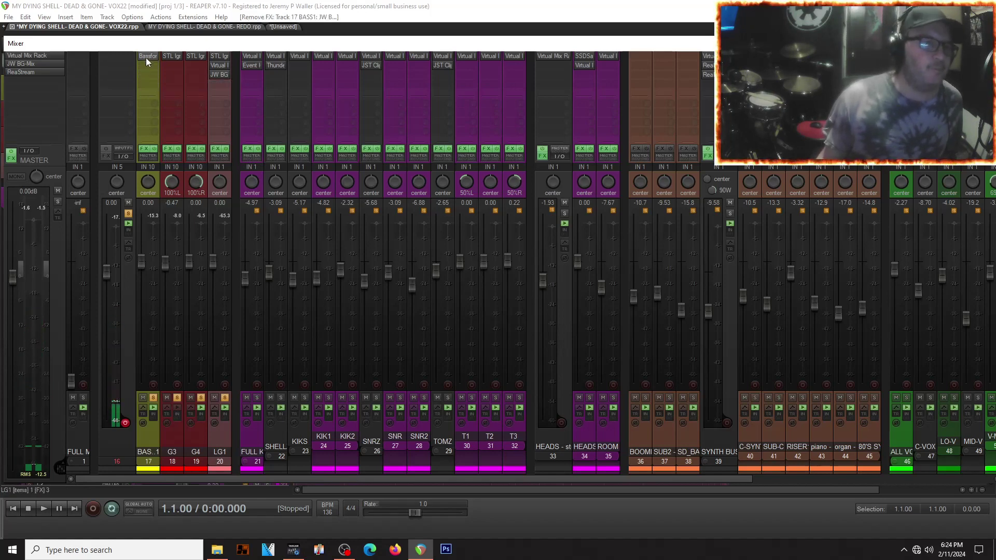
left_click(171, 56, "alt")
left_click(149, 54, "alt")
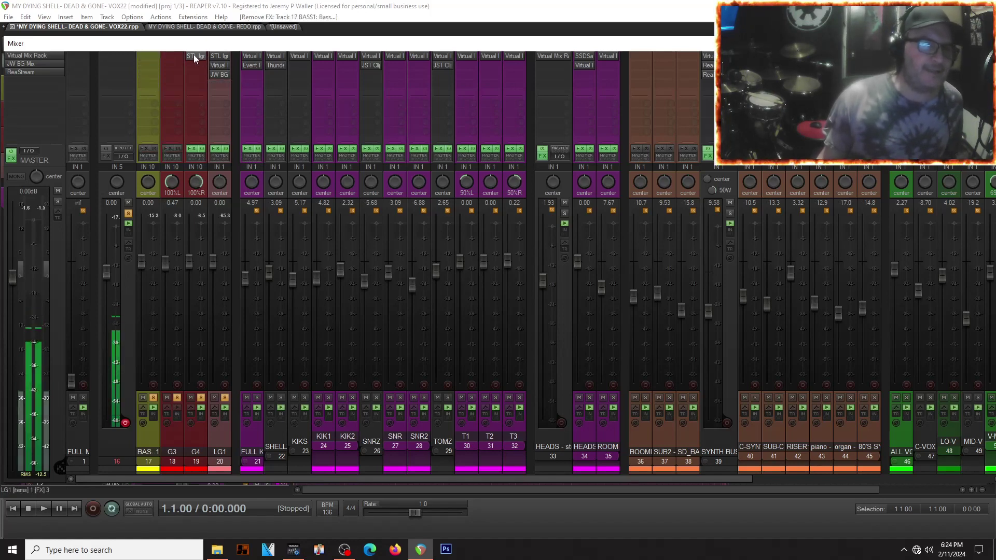
left_click(195, 55, "alt")
left_click(226, 54, "alt")
left_click(219, 55, "alt")
left_click(219, 54, "alt")
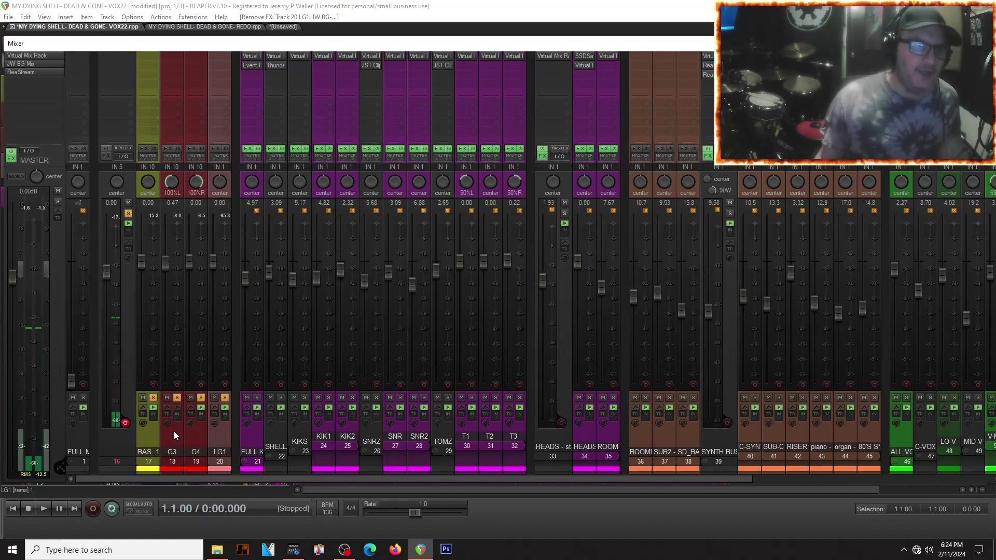
Reset the panning of G3 and G4 to center, and audition the soloed tracks from the start
double_click(169, 178)
double_click(195, 181)
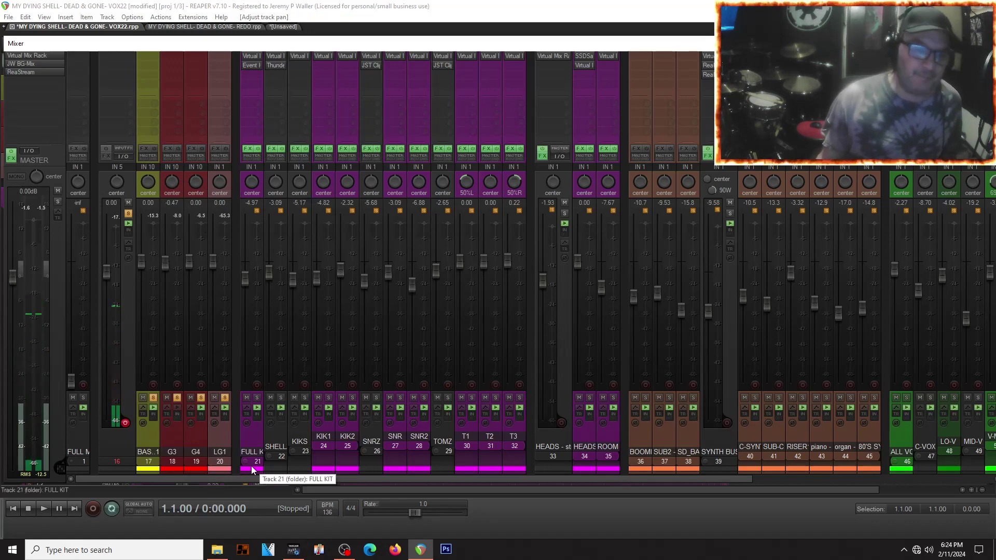
key("space")
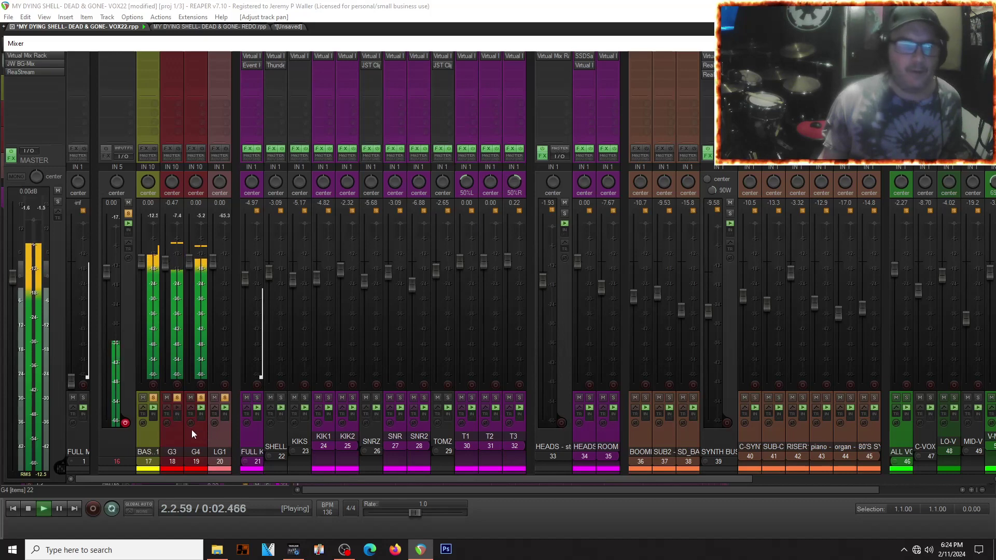
key("space")
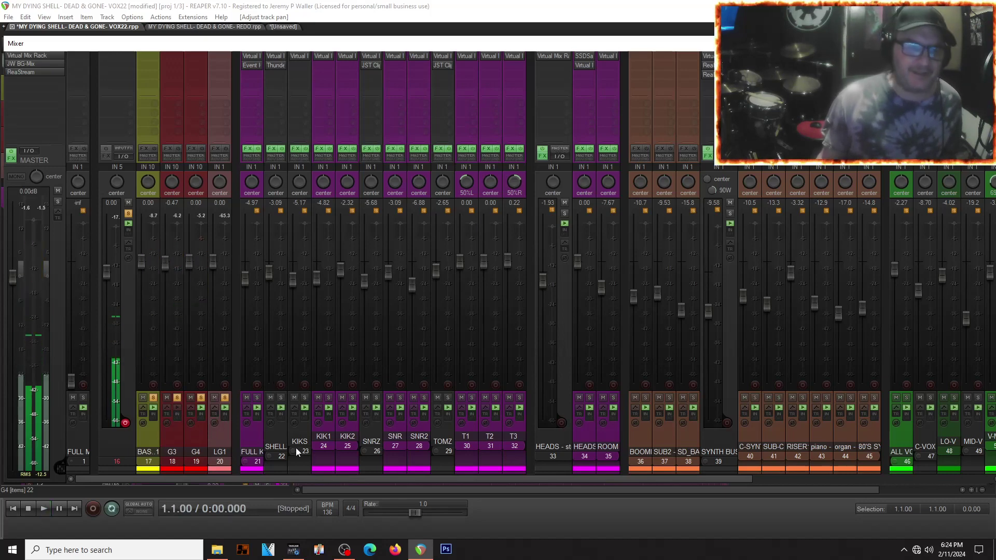
Move the KIK1, KIK2, SNR and SNR2 tracks out of their drum folders, placing them ahead of the FULL KIT folder
left_click(332, 427)
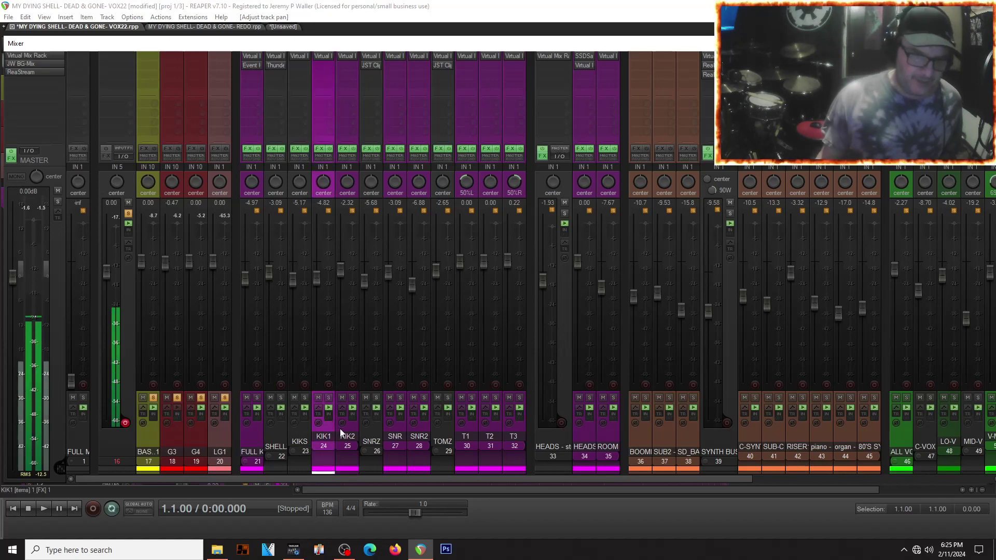
left_click(347, 425, "ctrl")
left_click_drag(324, 423, 245, 432)
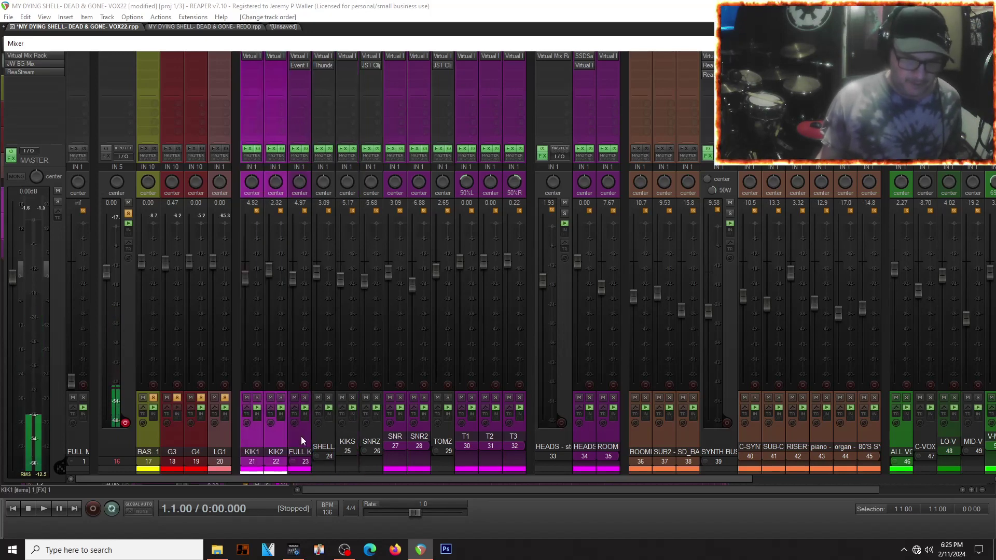
left_click(395, 431)
left_click(422, 426, "ctrl")
left_click_drag(421, 425, 287, 440)
Move T1, T2 and T3, followed by the HEADS stem, HEADS and ROOM tracks, ahead of the SHELLZ folder
left_click(472, 424)
left_click(518, 424, "shift")
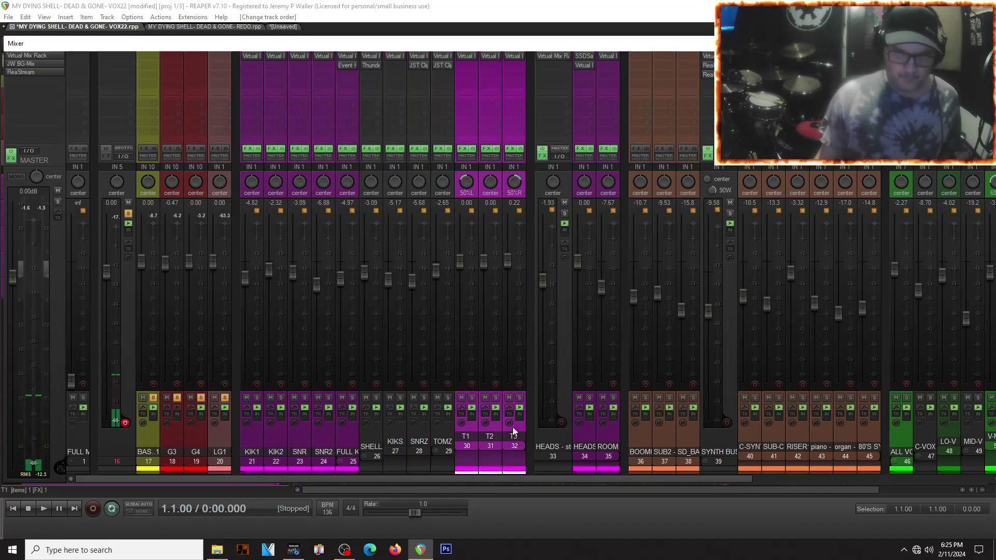
left_click_drag(470, 427, 362, 436)
left_click(568, 431)
left_click(584, 439, "ctrl")
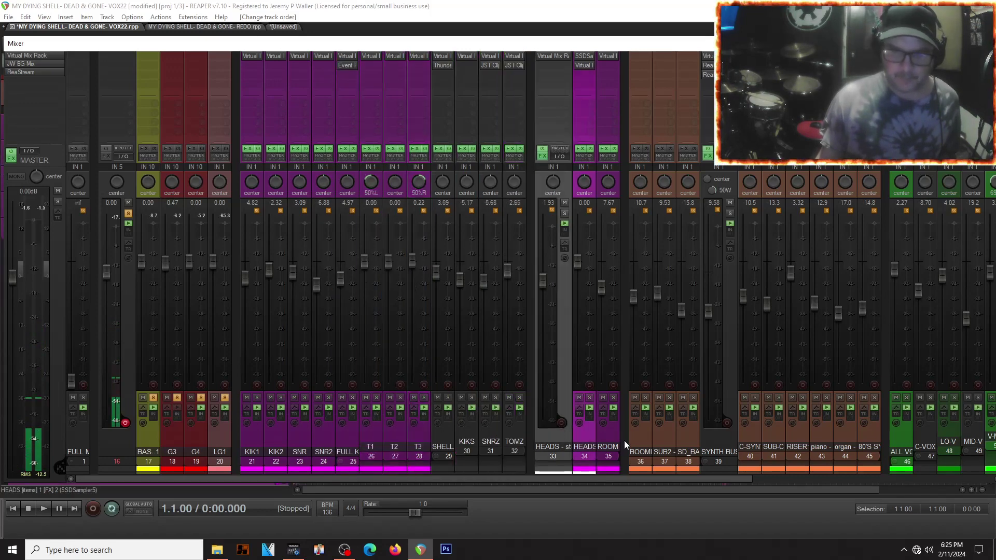
left_click(607, 436, "ctrl")
left_click_drag(549, 435, 444, 452)
Delete the SHELLZ folder together with its KIKS, SNRZ and TOMZ buses
left_click(526, 444)
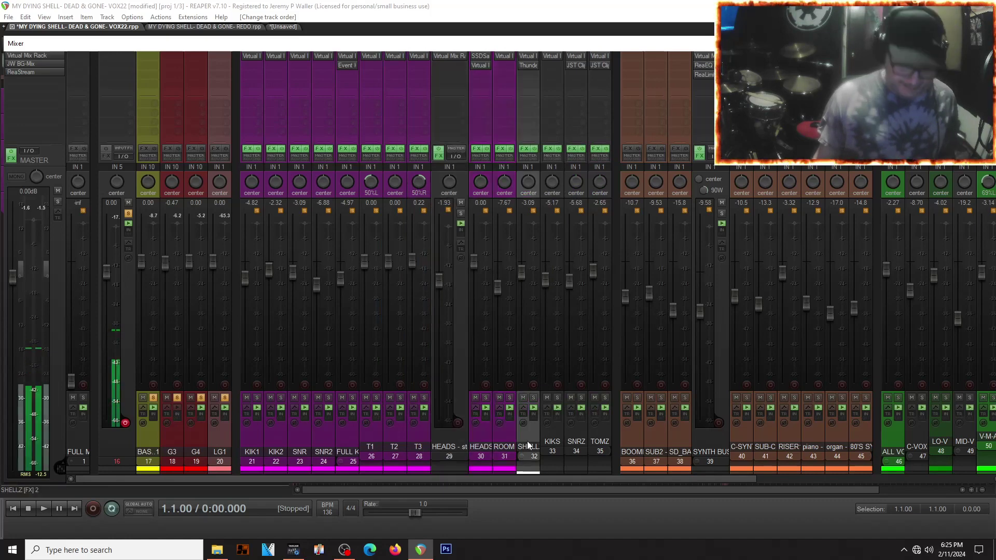
key("Delete")
left_click(495, 304)
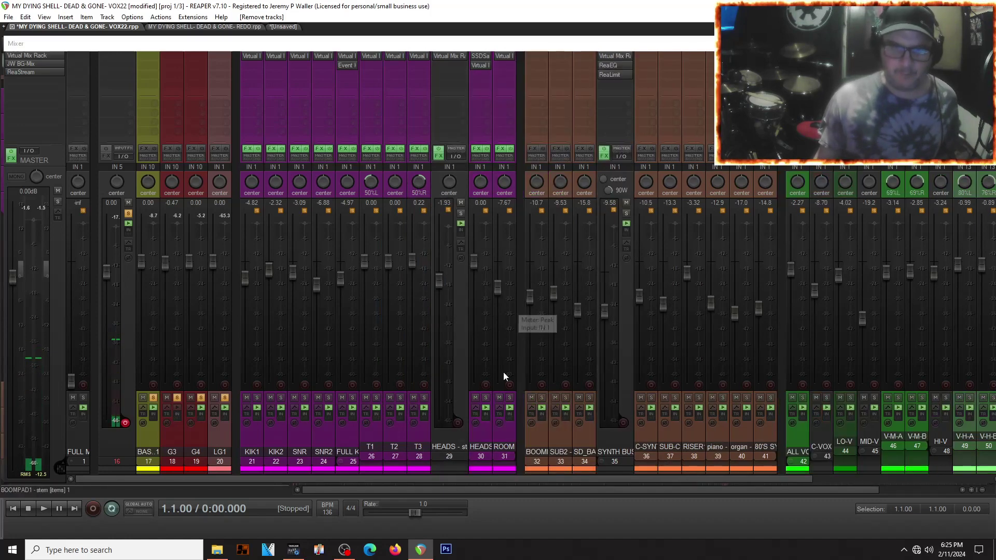
Inspect the SSDSampler5 drum kit loaded on the HEADS track and close it
left_click(485, 436)
left_click(477, 55)
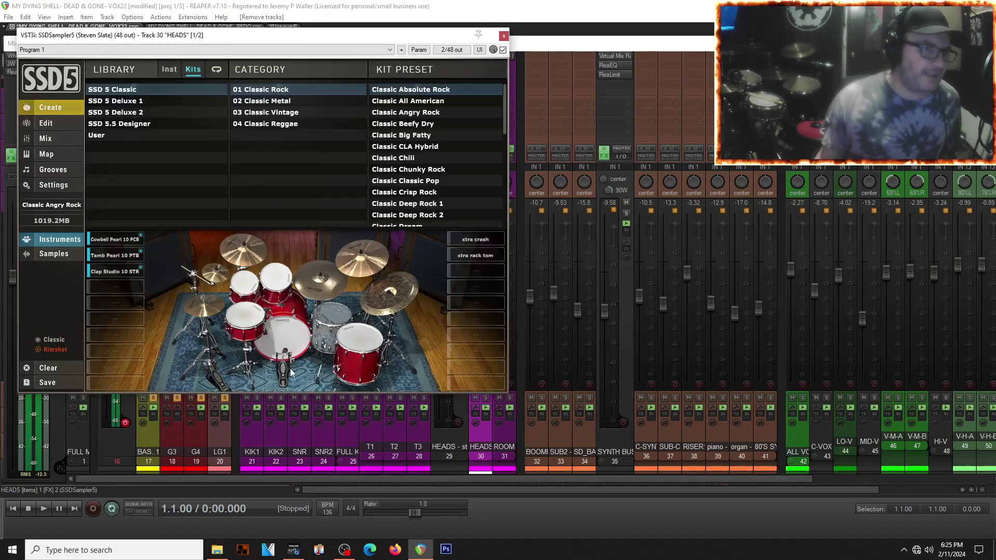
left_click(503, 36)
Solo all drum tracks from KIK1 through ROOM
left_click(254, 446)
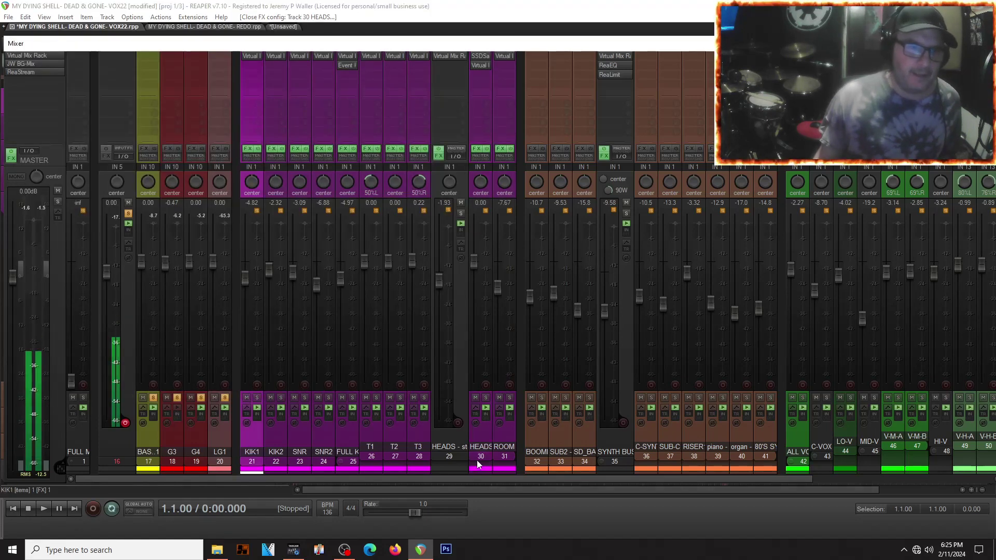
left_click(503, 441)
left_click(509, 397)
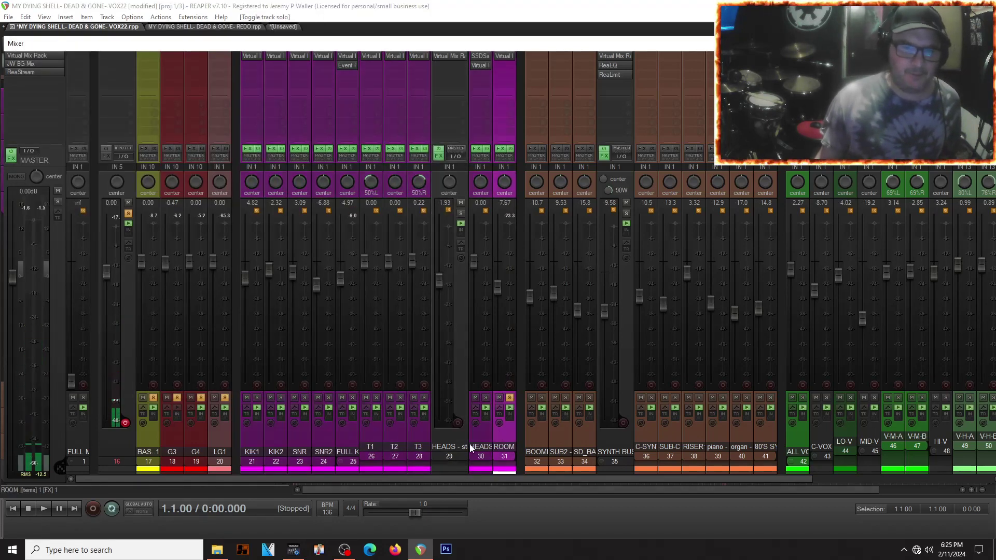
left_click(251, 440)
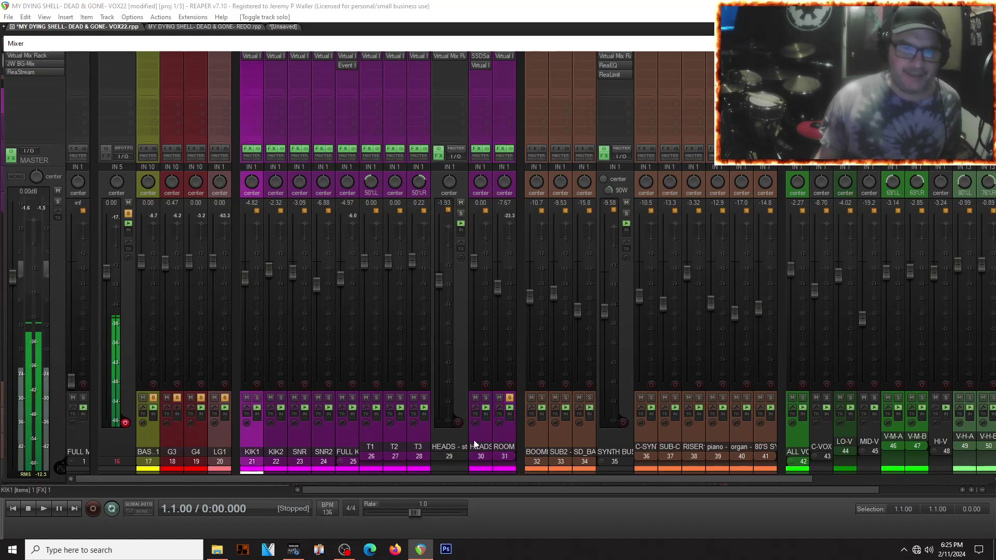
left_click(502, 437, "shift")
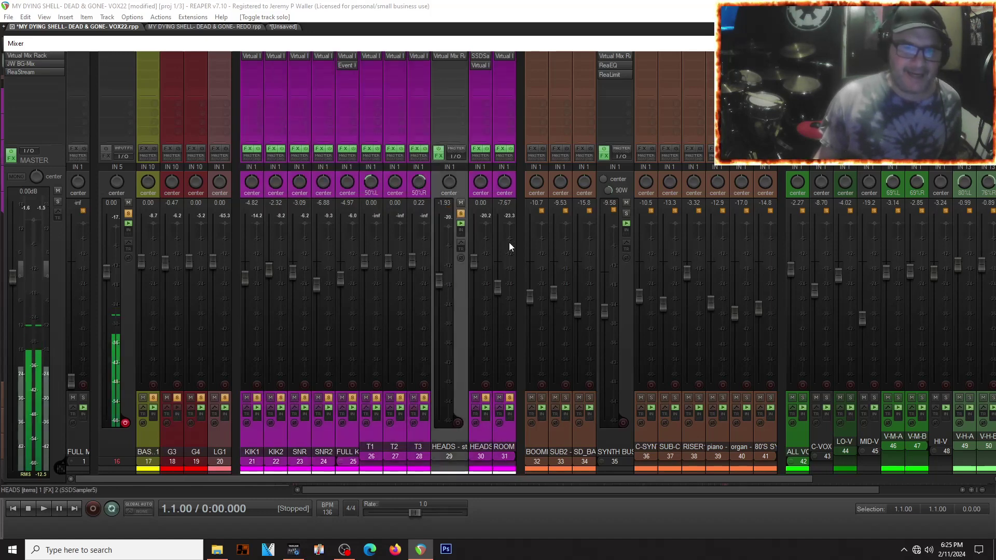
Audition the soloed tracks briefly from the start while watching which drums SSDSampler5 triggers on the HEADS track
left_click(480, 56)
key("space")
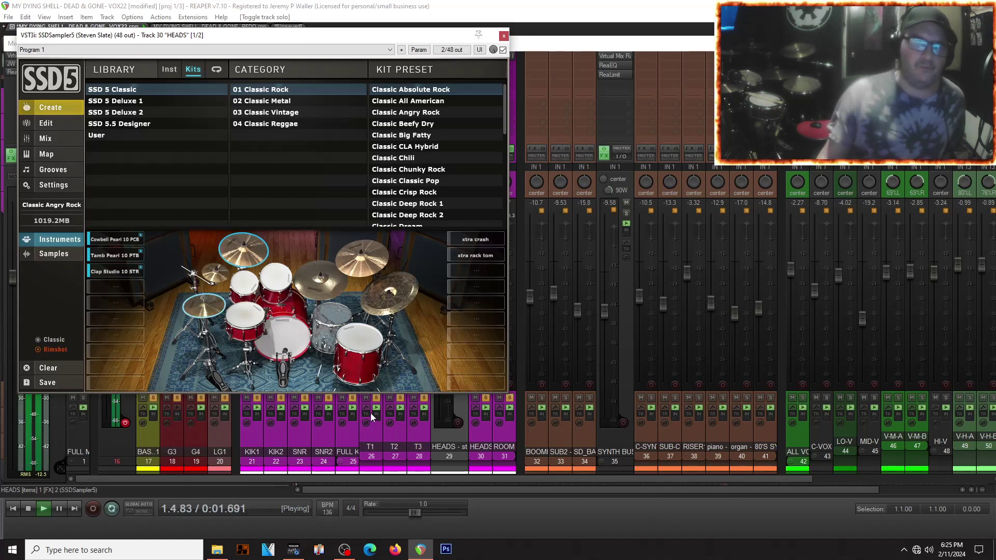
key("space")
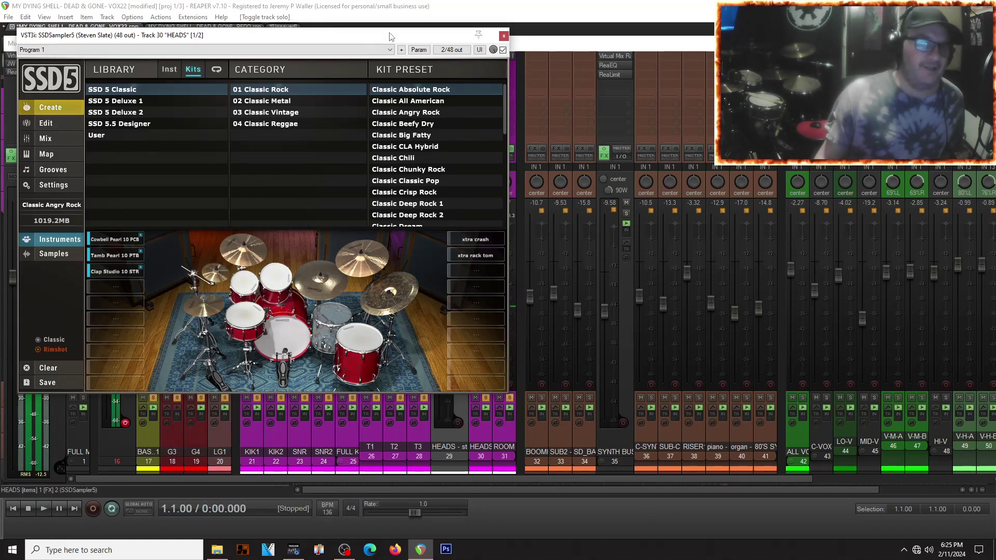
left_click(503, 35)
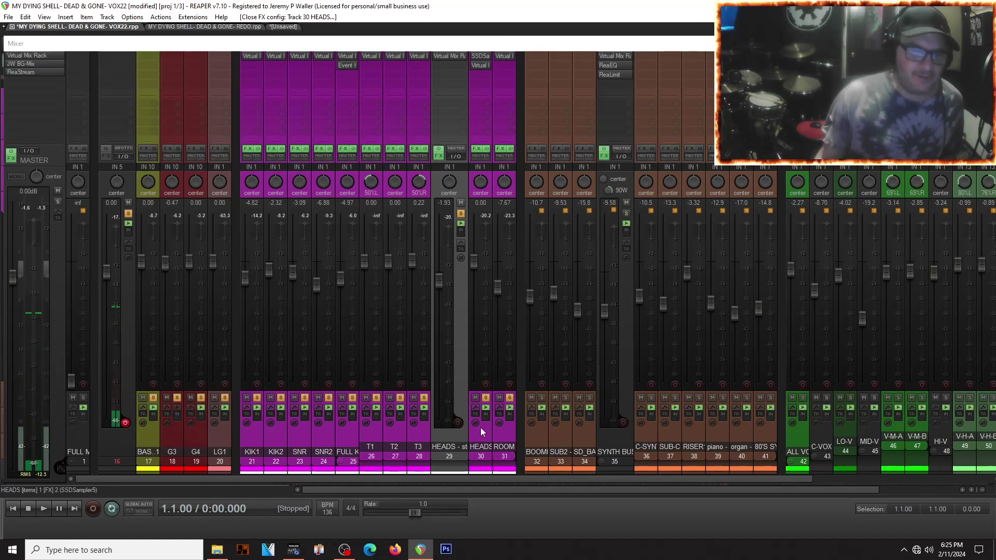
left_click(473, 439)
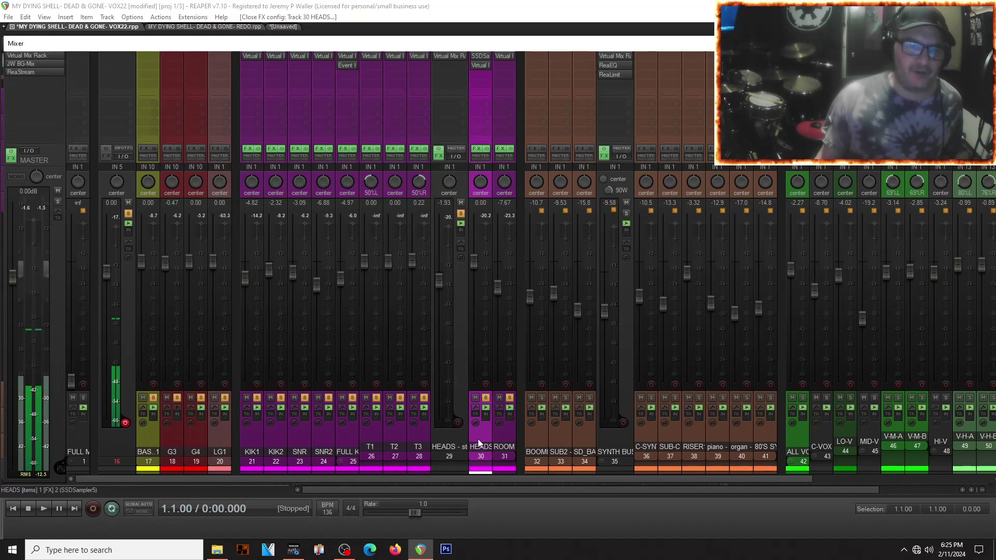
right_click(478, 439)
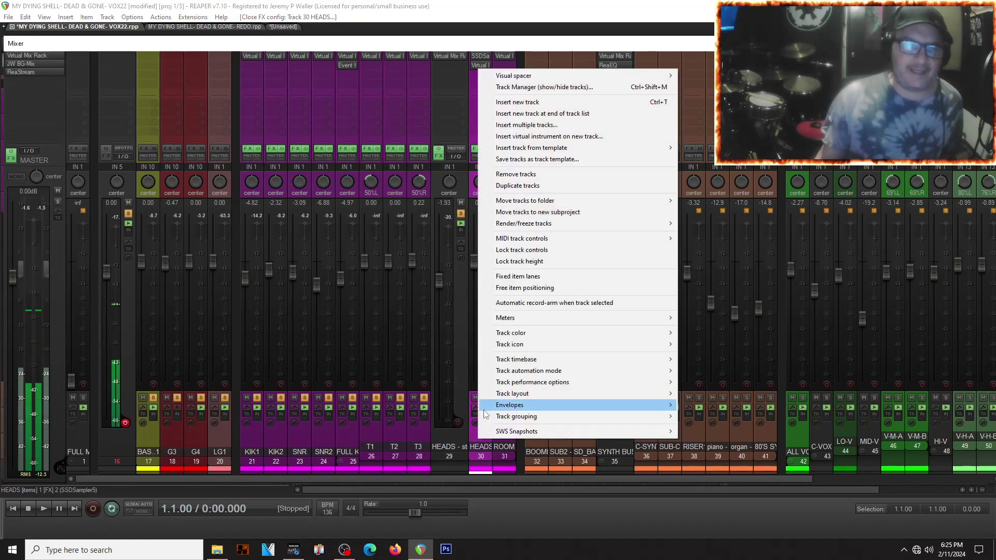
left_click(472, 264)
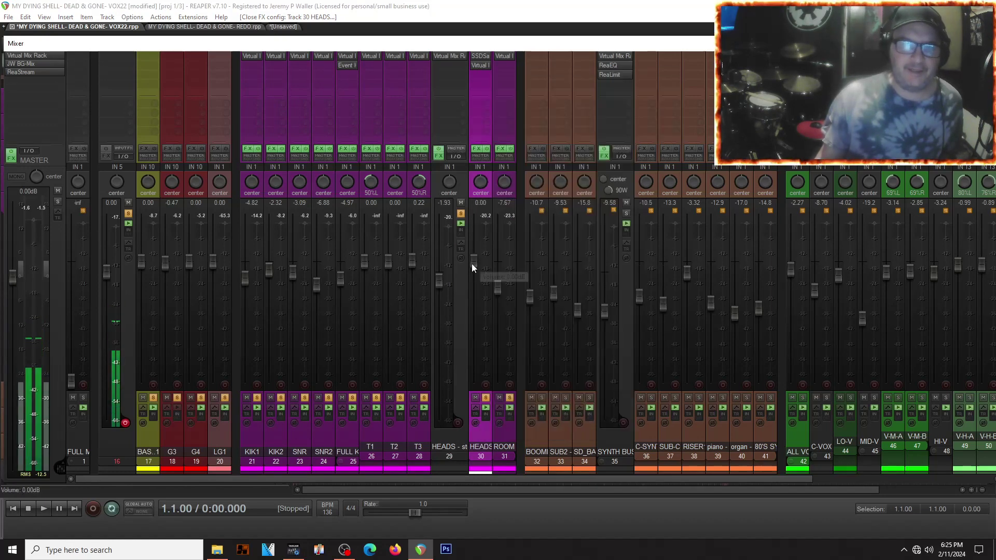
Reset the volumes of KIK1, KIK2, SNR, SNR2, FULL KIT and the HEADS stem to 0.00 dB, and center the panning of T1 and T3
double_click(441, 273)
double_click(340, 282)
double_click(316, 283)
left_click_drag(293, 272, 294, 272)
double_click(270, 269)
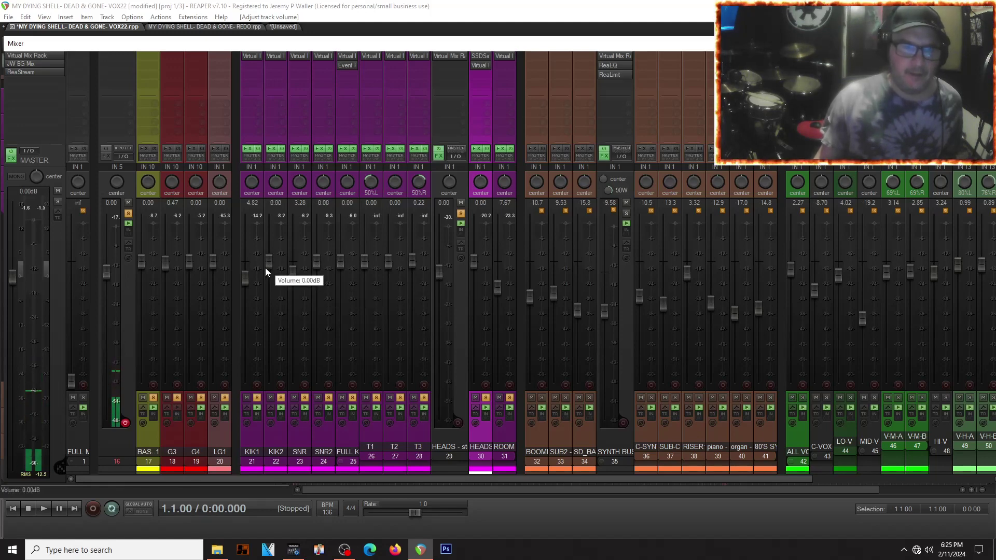
scroll(247, 278, "down", 1)
double_click(247, 278)
double_click(292, 272)
double_click(369, 184)
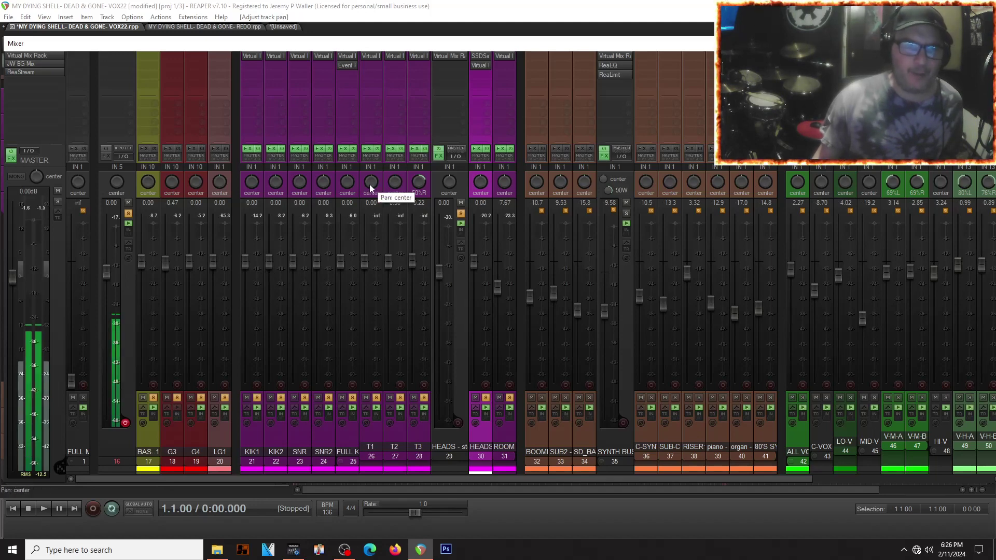
double_click(422, 183)
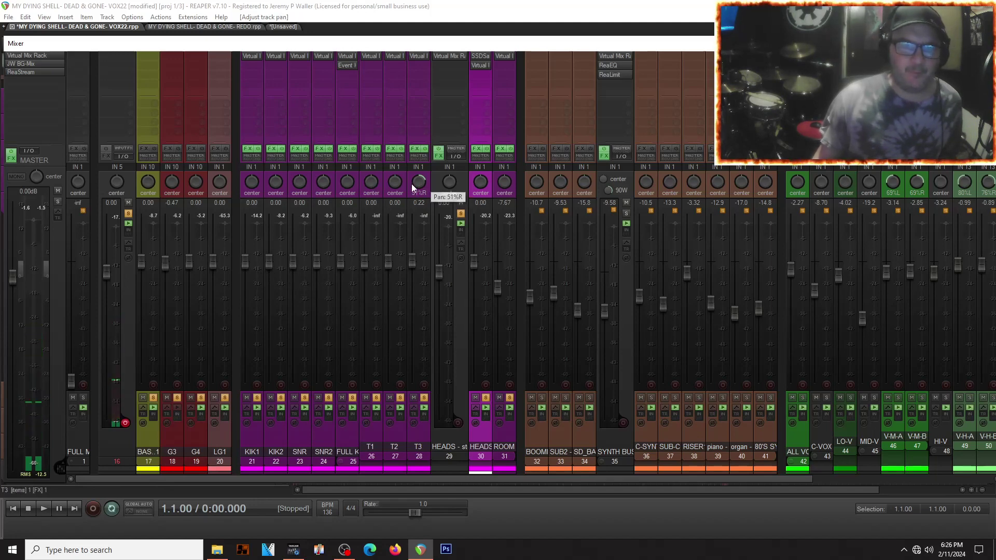
Remove all effects from the tracks KIK1 through T3 and the HEADS stem, and strip HEADS down to only SSDSampler5
left_click(257, 54, "alt")
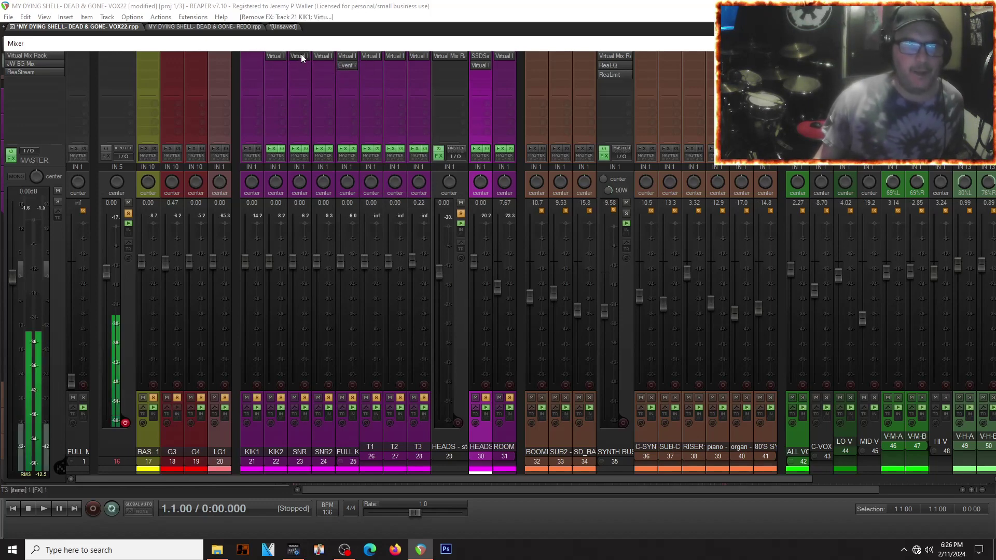
left_click_drag(282, 53, 317, 57)
left_click(317, 57, "alt")
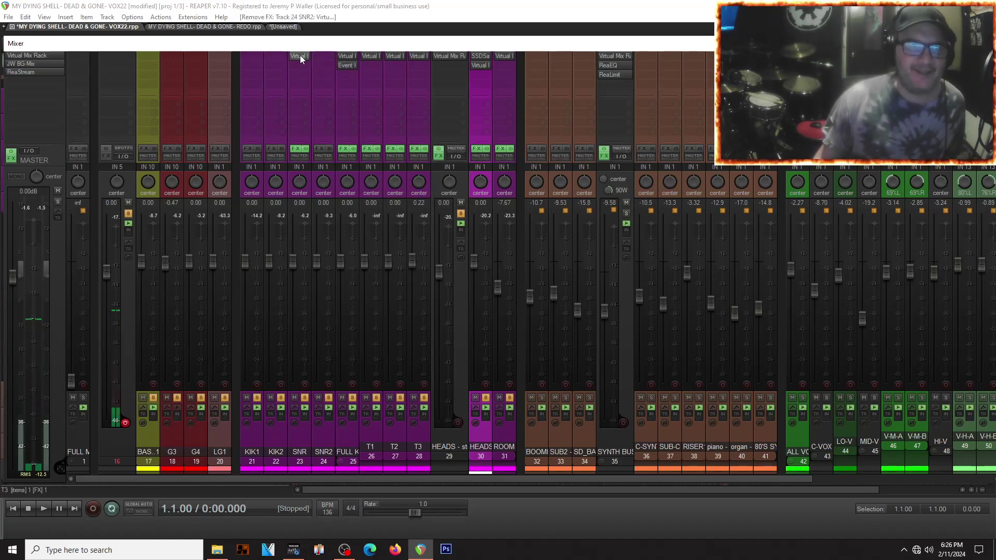
left_click(348, 56, "alt")
left_click(348, 56, "alt")
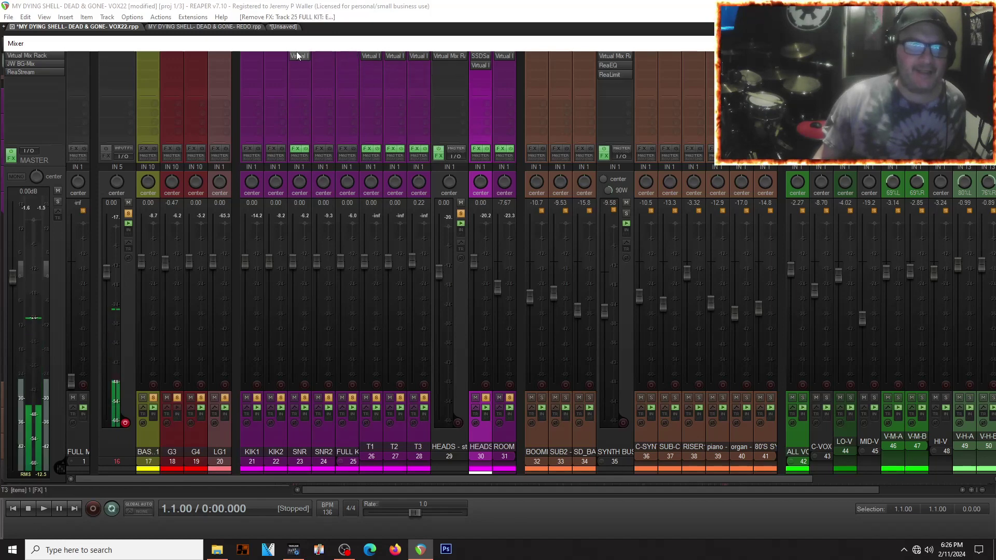
left_click(368, 57, "alt")
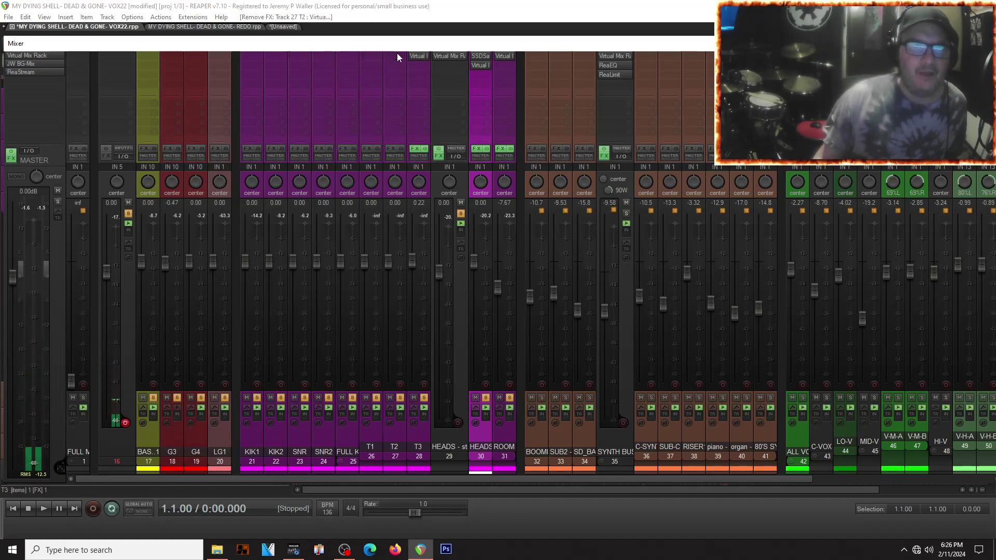
left_click(414, 56, "alt")
left_click(444, 56, "alt")
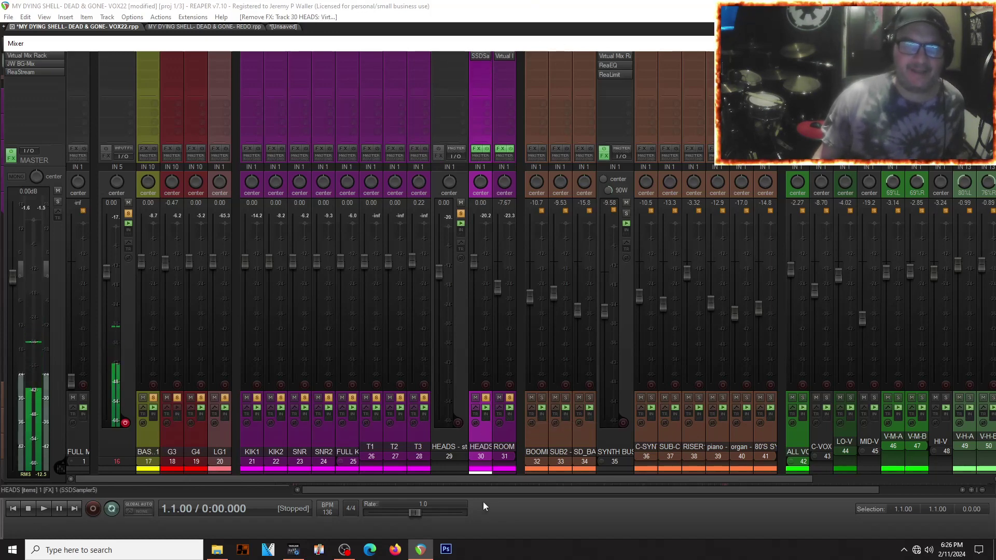
Render the HEADS track to a stereo stem track and delete the original HEADS track
right_click(478, 433)
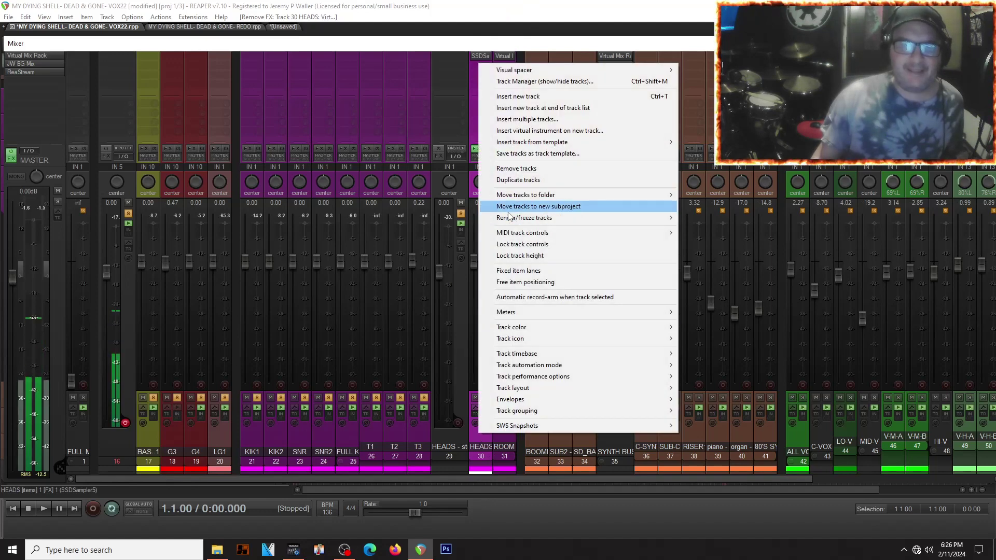
mouse_move(509, 218)
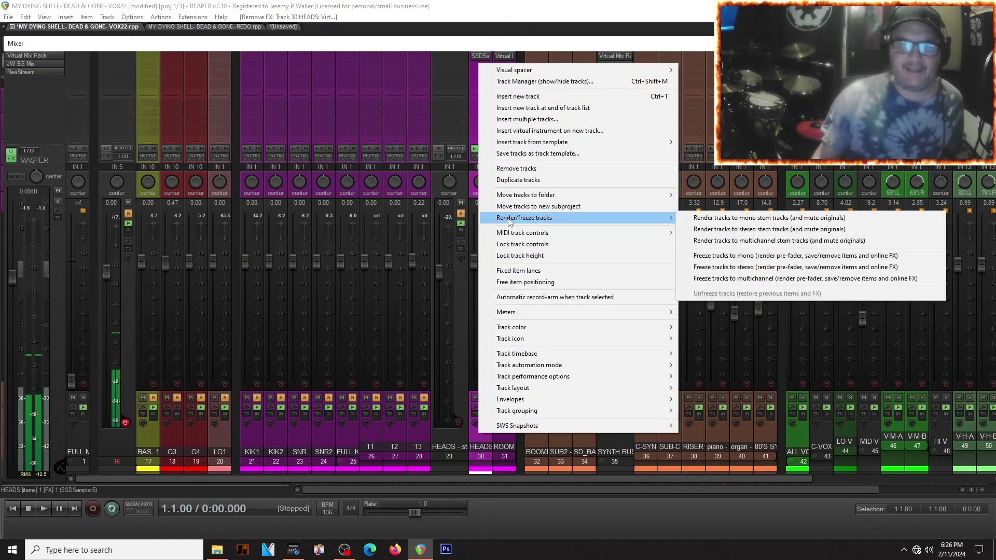
left_click(758, 228)
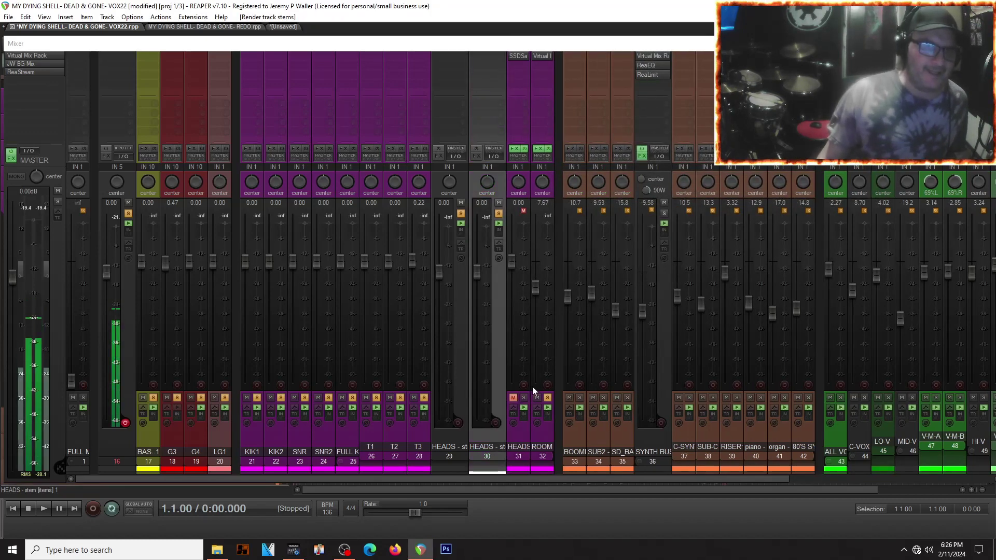
left_click(516, 438)
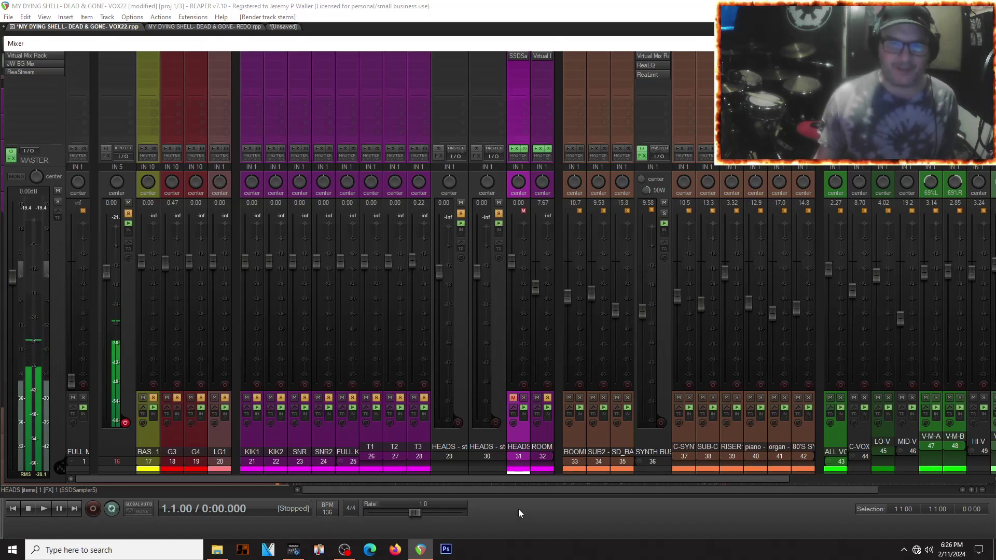
key("Delete")
left_click(492, 305)
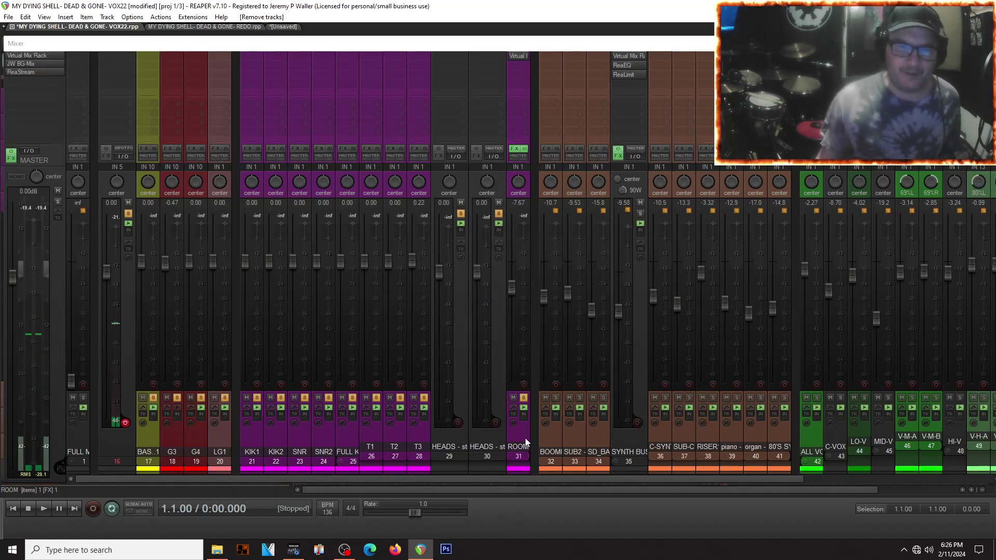
Apply the narrow mixer panel layout to the tracks from KIK1 through ROOM so both HEADS stems match the other drum strips
right_click(247, 438)
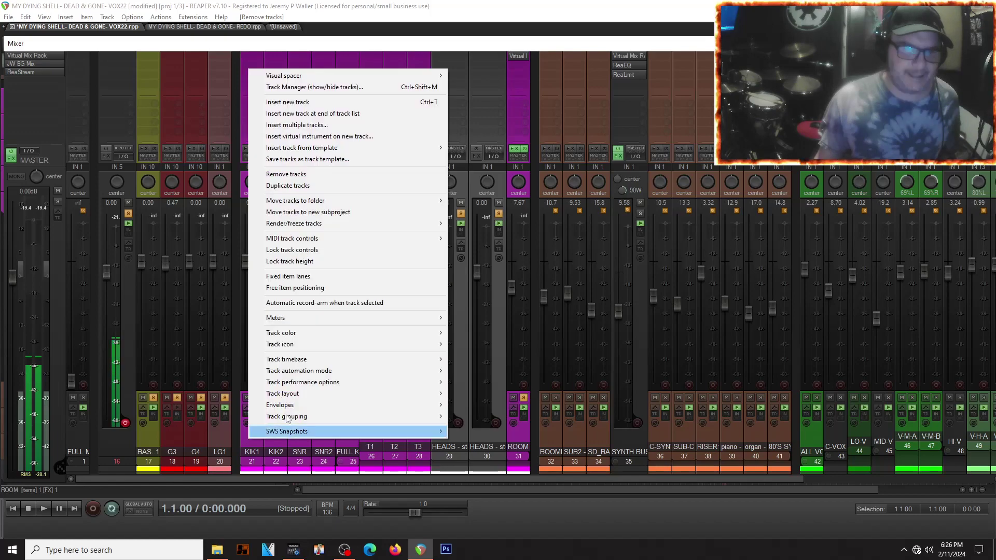
mouse_move(300, 396)
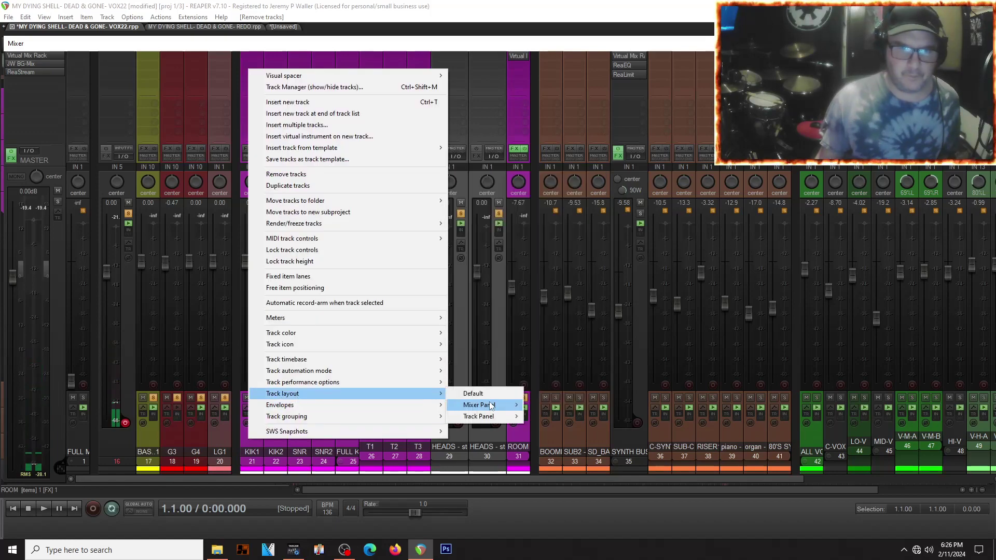
mouse_move(496, 406)
left_click(545, 544)
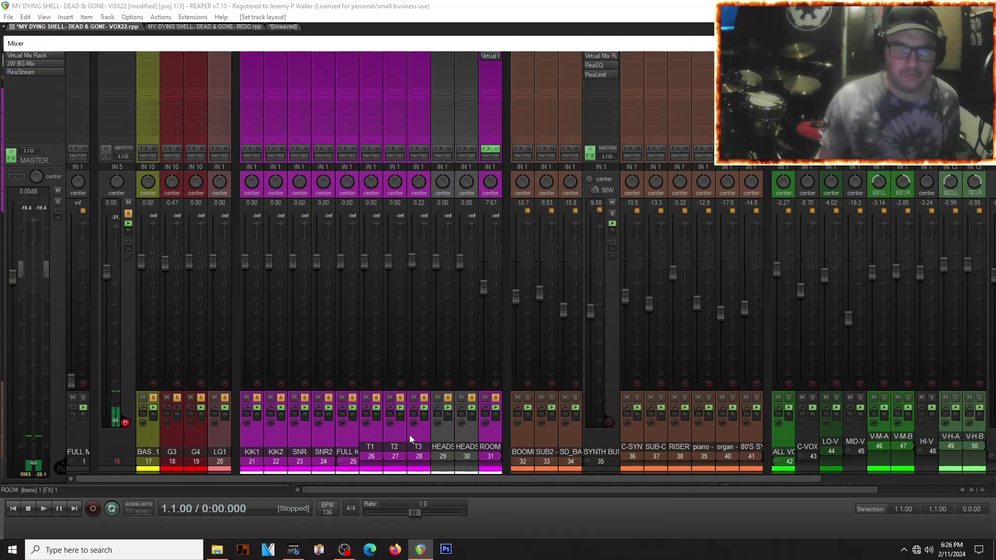
Unsolo all tracks in the project
scroll(460, 450, "right", 4)
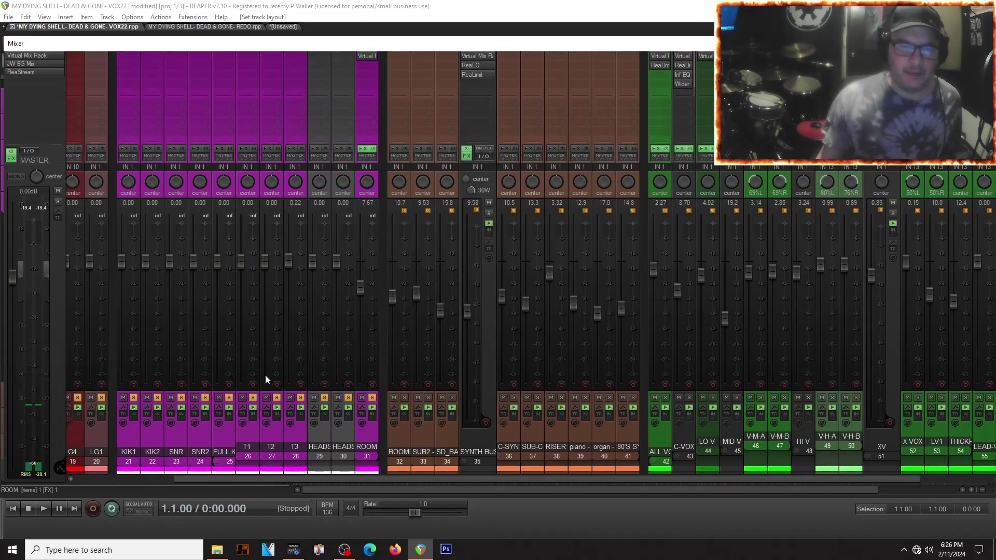
right_click(300, 404)
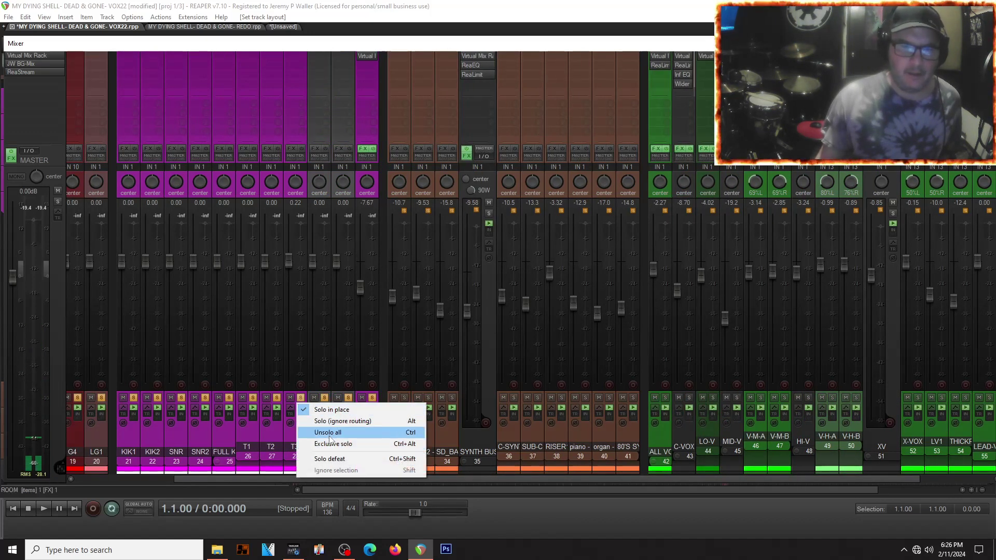
left_click(332, 429)
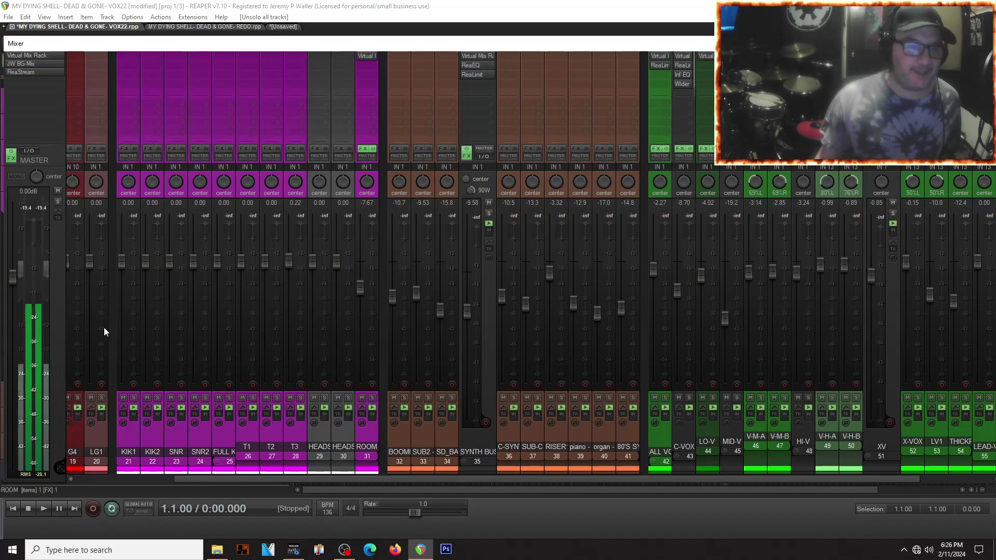
scroll(106, 394, "left", 3)
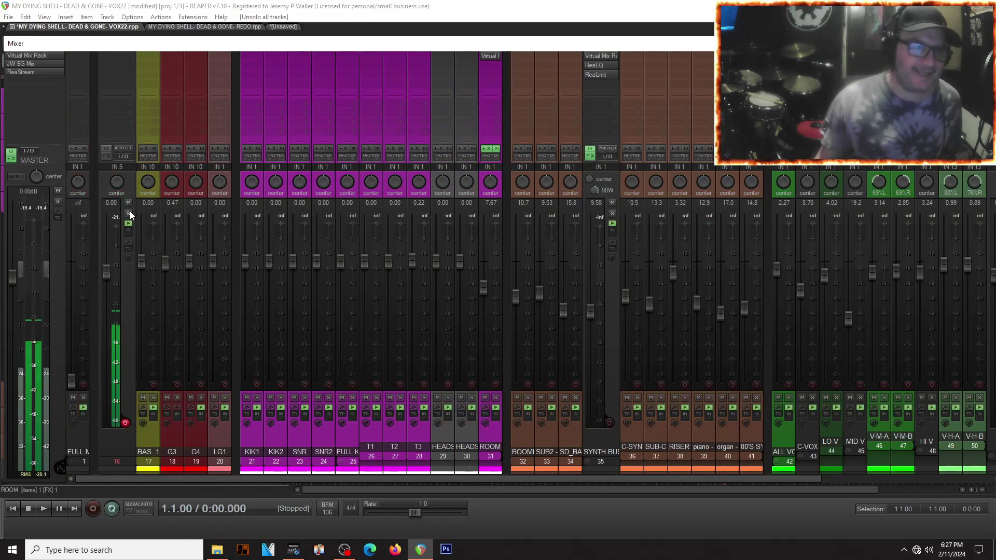
Toggle solo on track 16, solo the SYNTH BUSS for a short playback check, and unsolo the bus after stopping
left_click(130, 214)
scroll(597, 378, "right", 3)
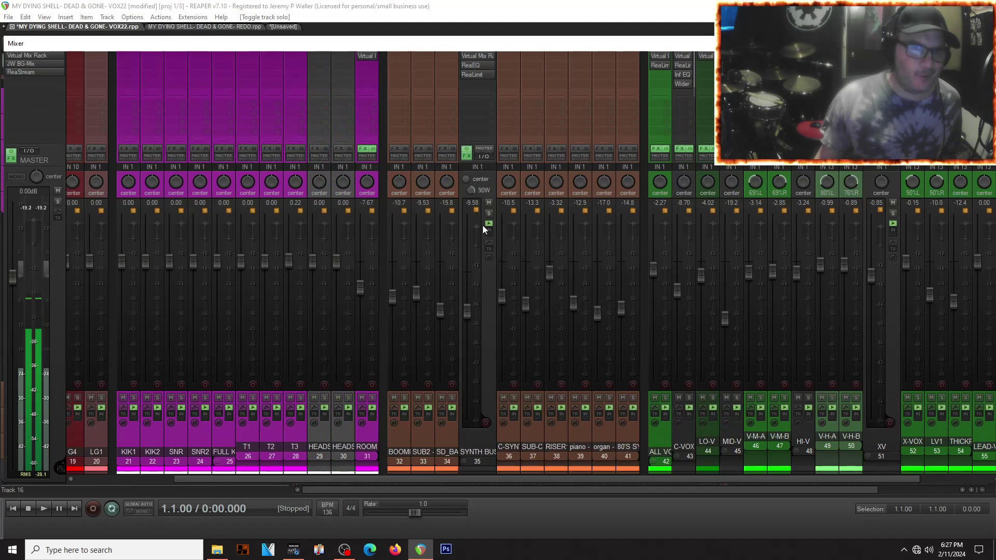
left_click(489, 214)
key("space")
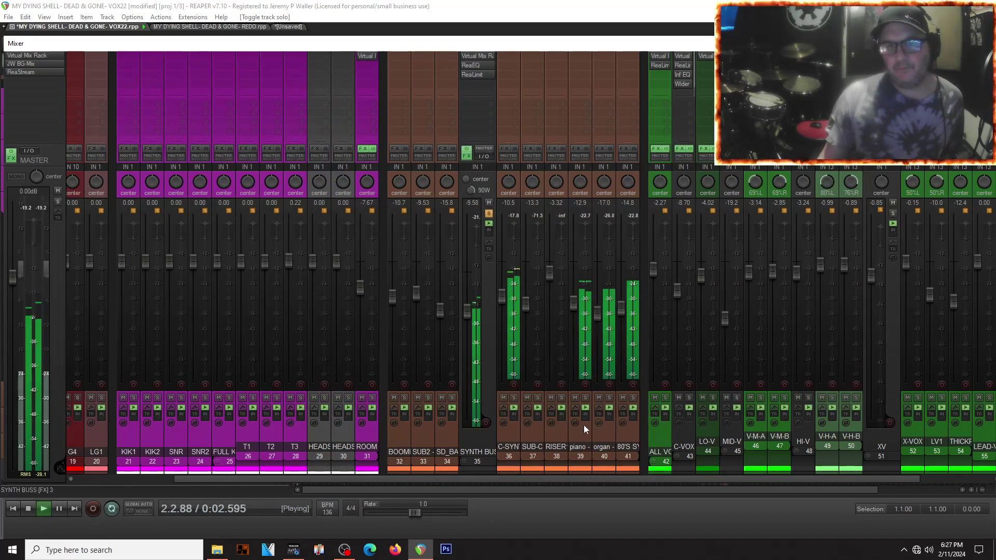
key("space")
left_click(488, 213)
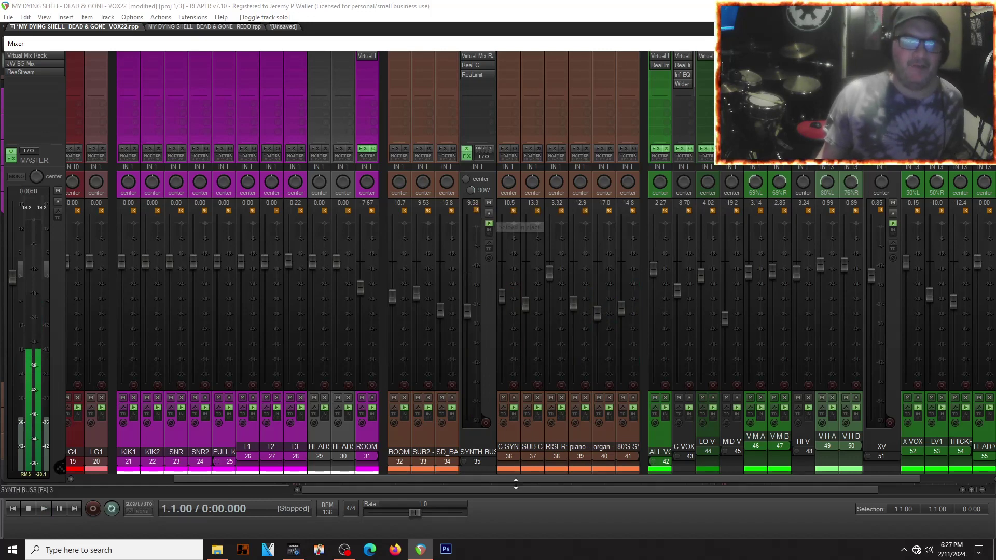
Delete the SYNTH BUSS folder track together with its child synth tracks
left_click(489, 342)
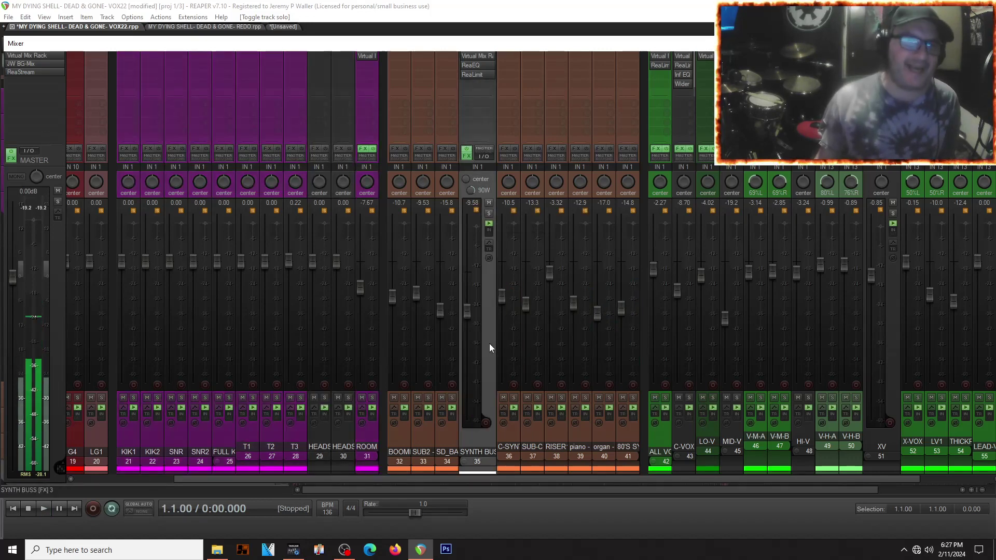
key("Delete")
left_click(489, 305)
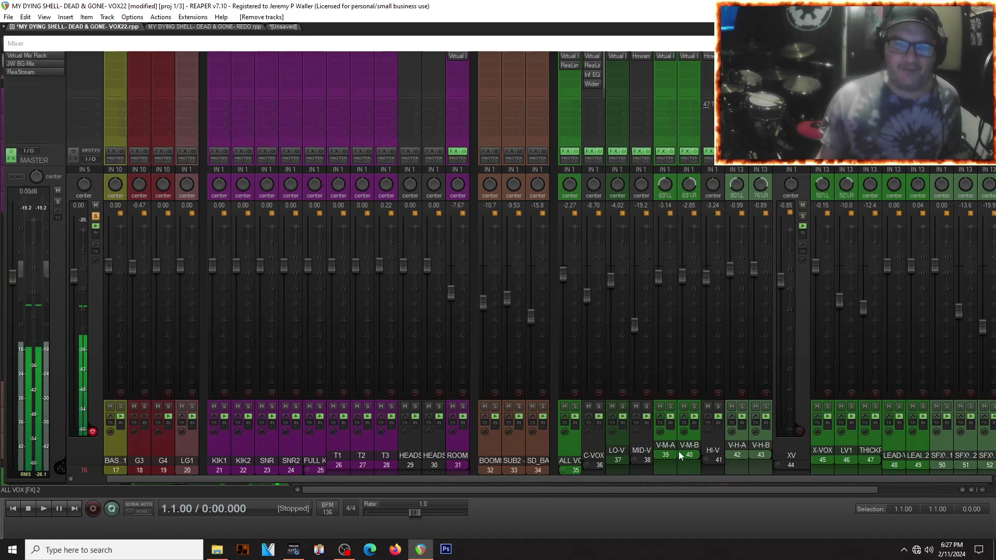
left_click(619, 441)
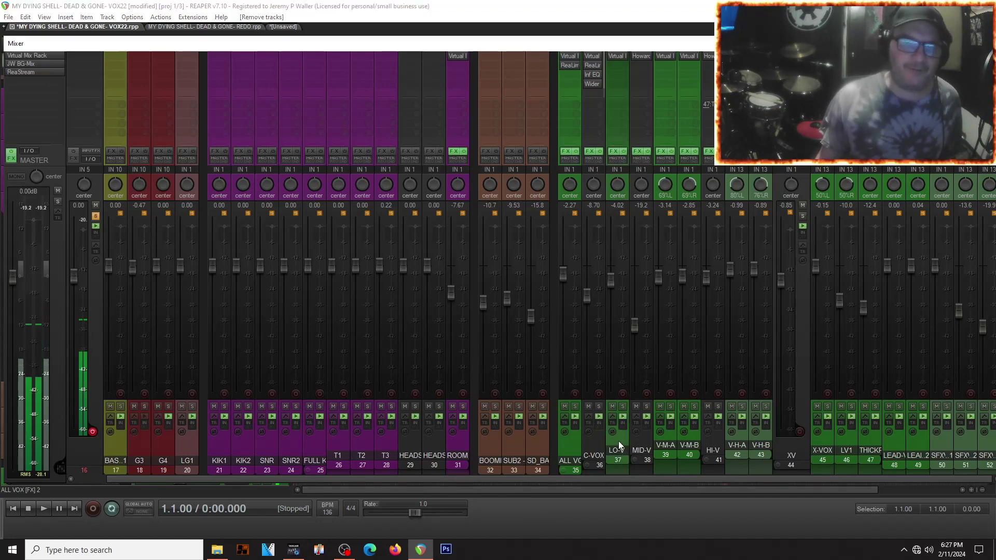
left_click(667, 440)
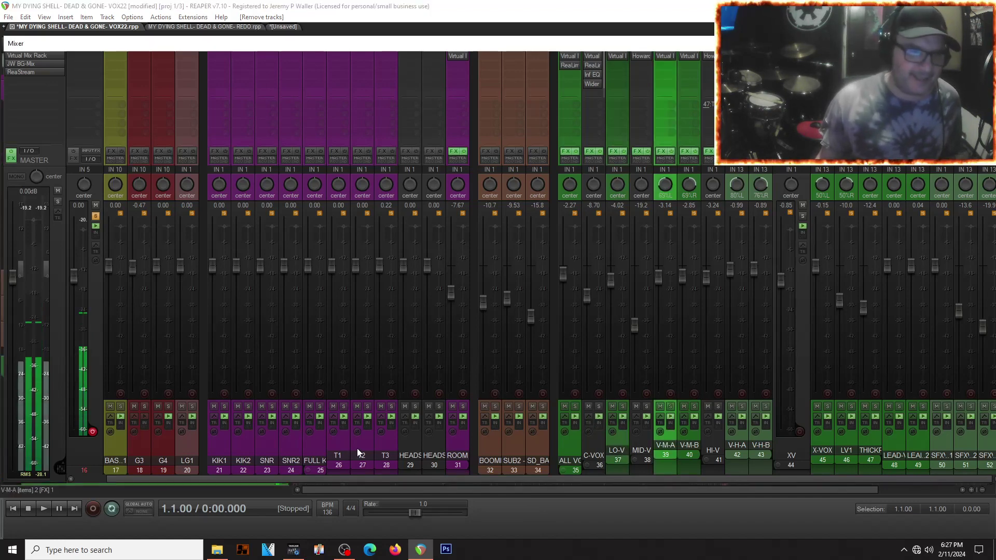
left_click(317, 456)
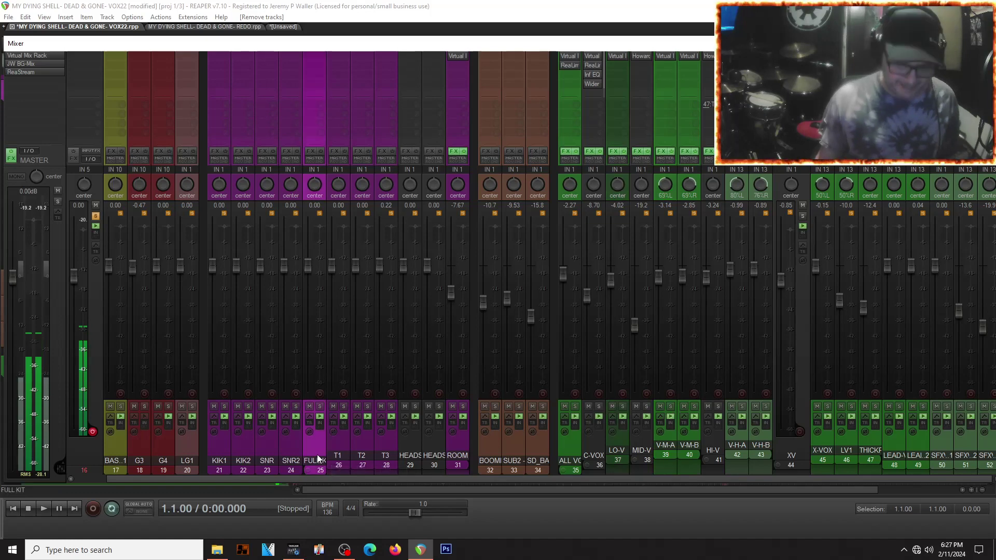
key("Delete")
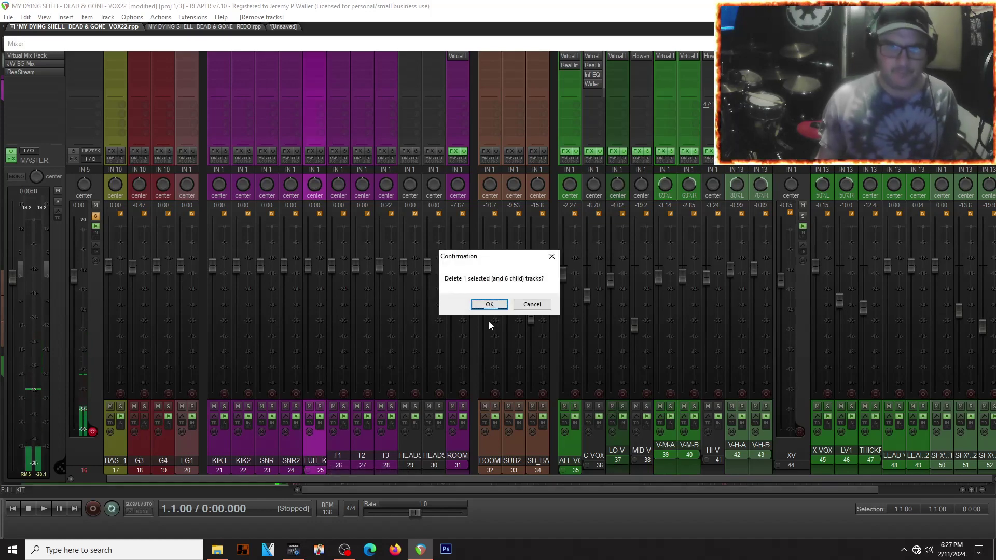
left_click(531, 305)
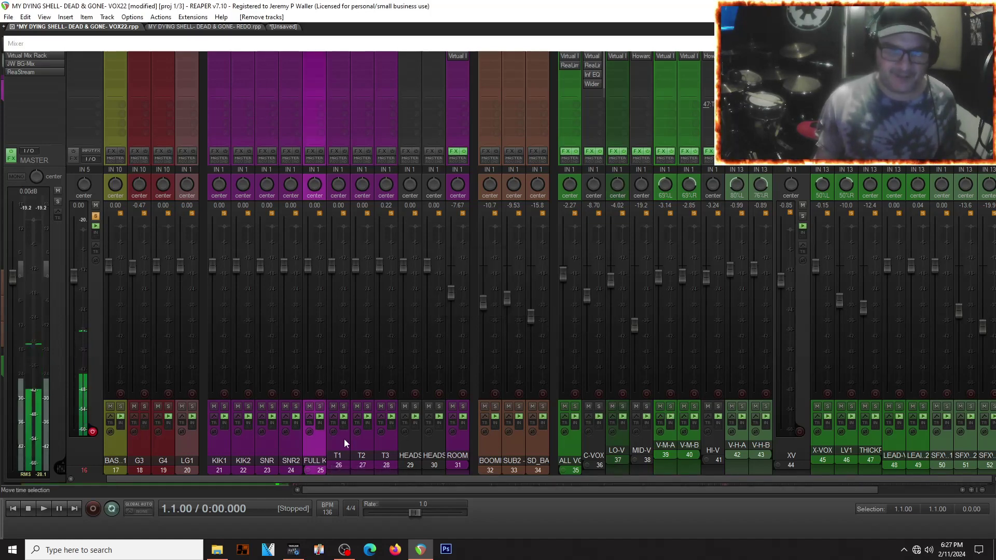
Move the FULL KIT folder track after ROOM to free its child drum tracks, and delete FULL KIT
left_click(336, 447)
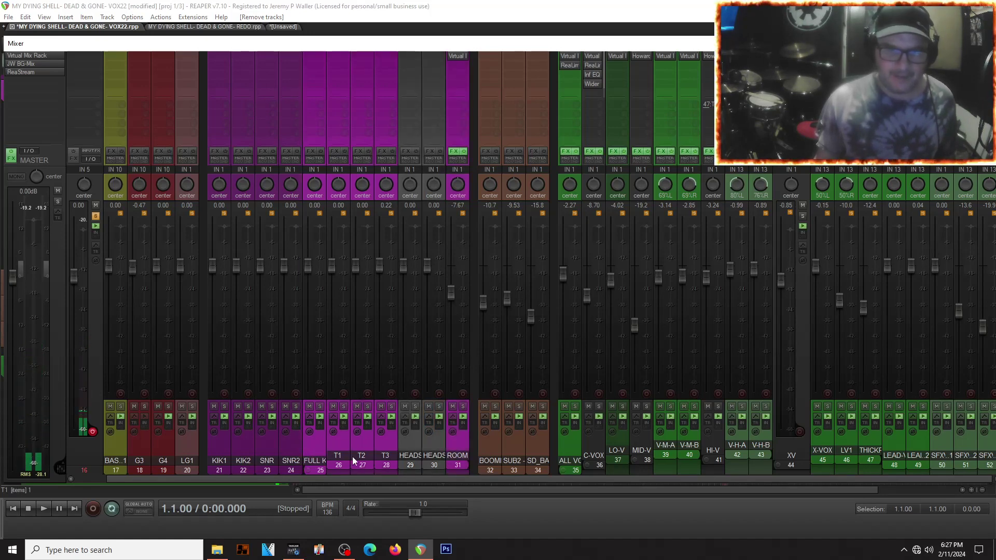
left_click_drag(335, 440, 465, 448)
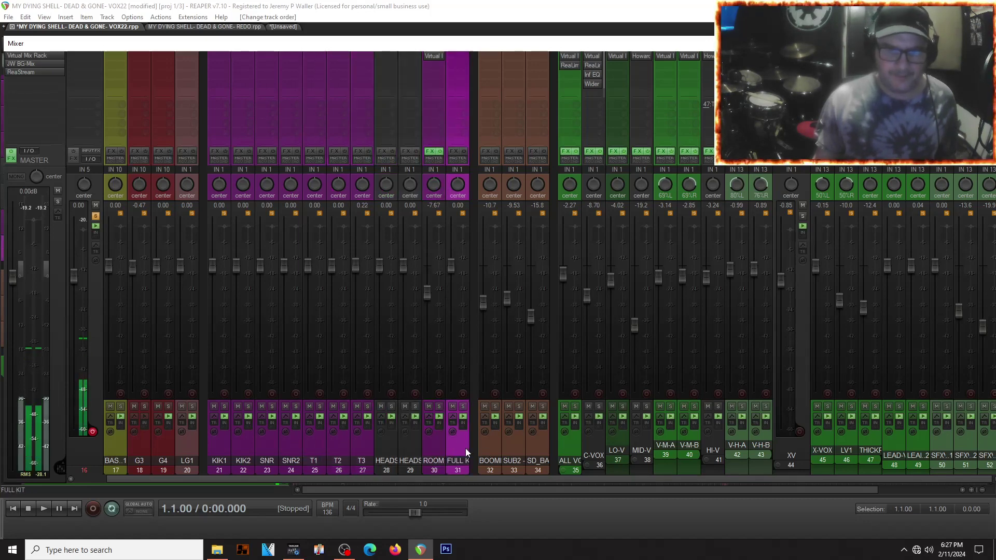
key("Delete")
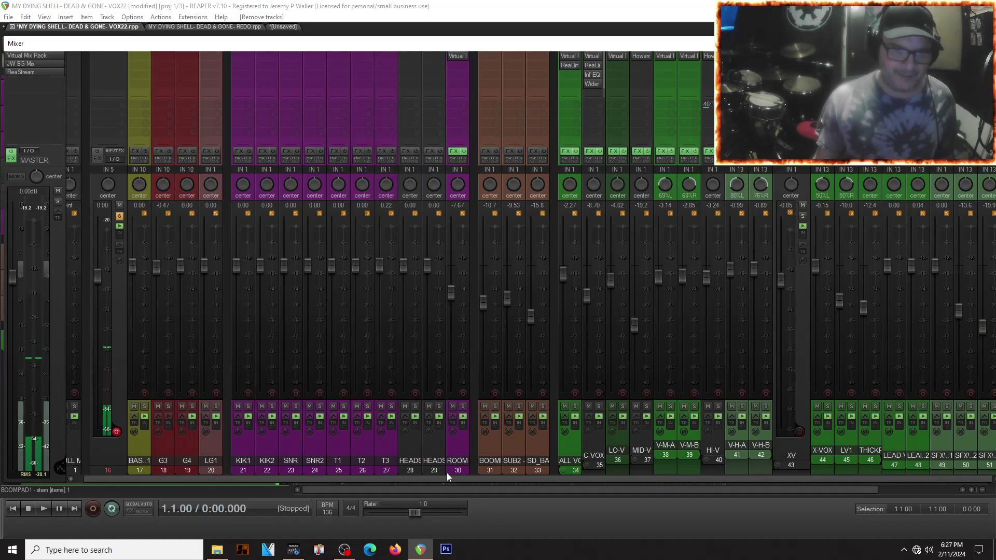
Remove all effects from the ROOM and ALL VOX tracks
key("space")
key("space")
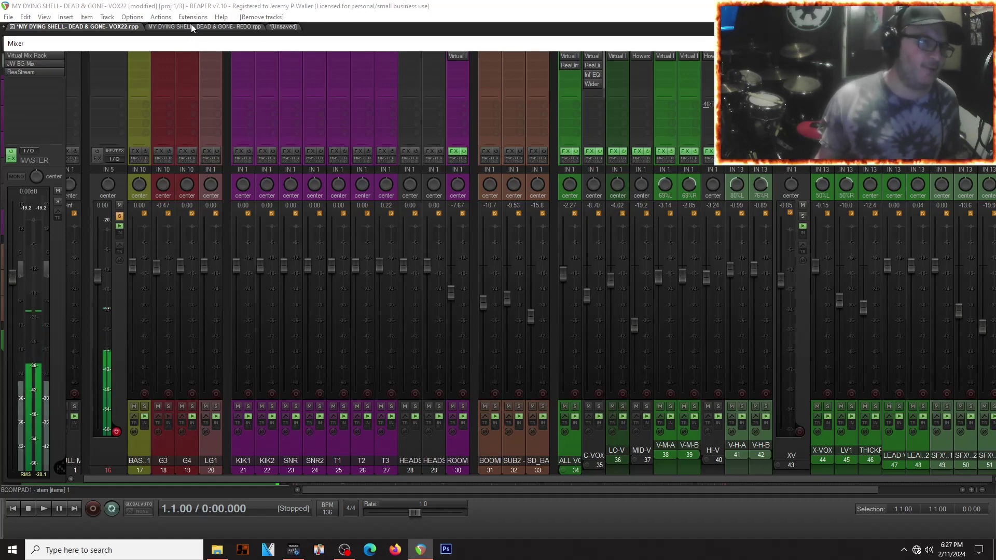
left_click(456, 55)
left_click(700, 36)
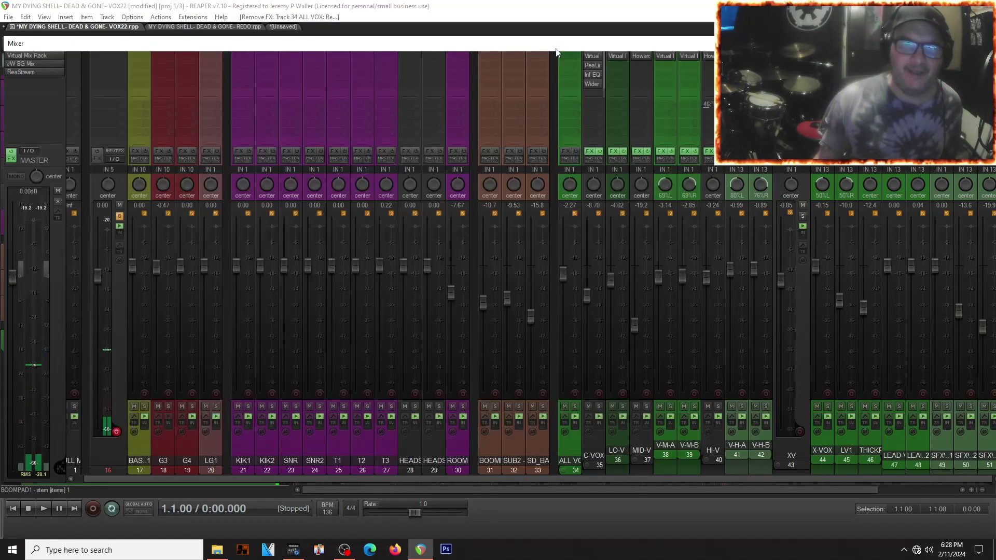
Switch to the MY DYING SHELL- DEAD & GONE- REDO project and play the stripped tracks from bar 113 to check their levels
left_click(174, 25)
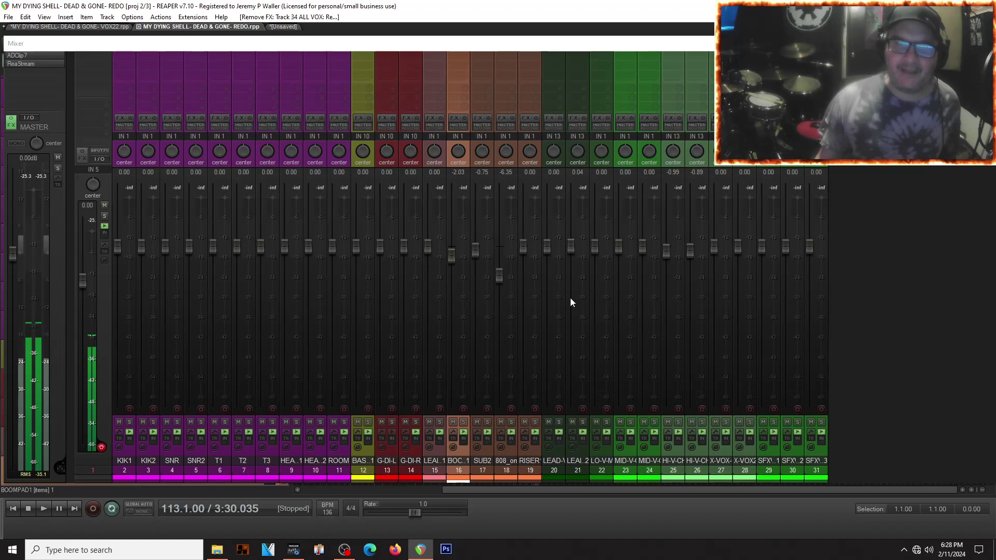
key("space")
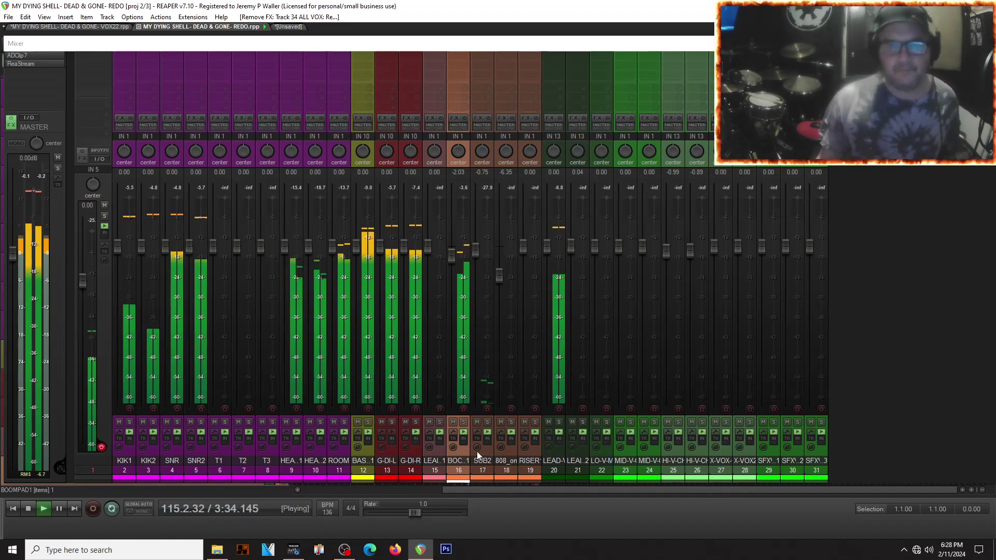
key("space")
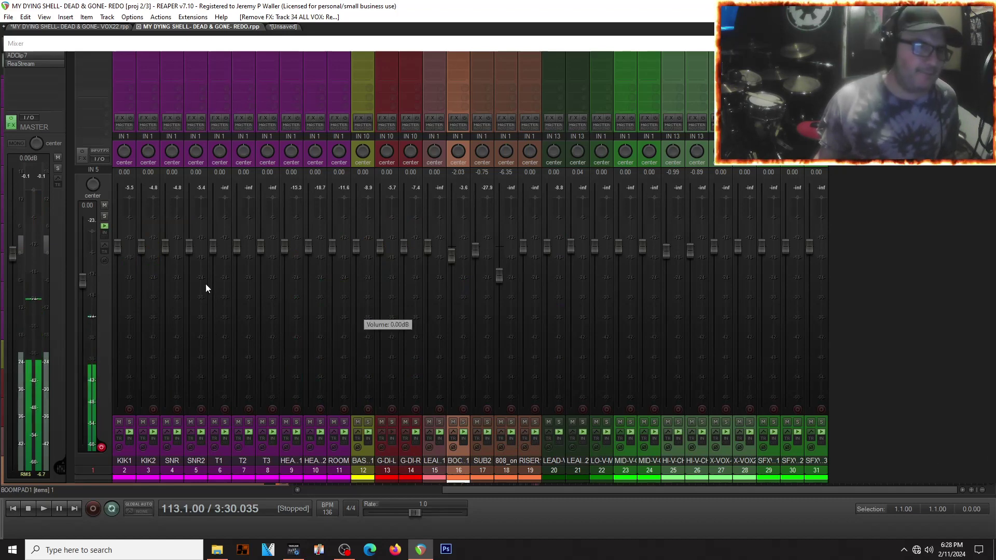
Raise the KIK1 volume to 6.11 dB during playback, stop playback, and reset the fader to 0.00 dB
mouse_move(118, 251)
key("space")
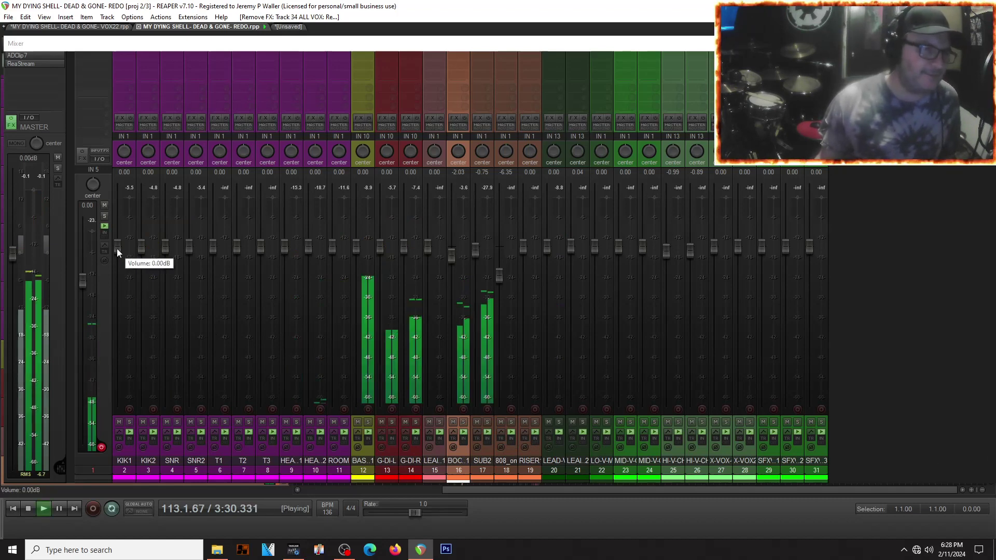
left_click_drag(116, 248, 117, 215)
key("space")
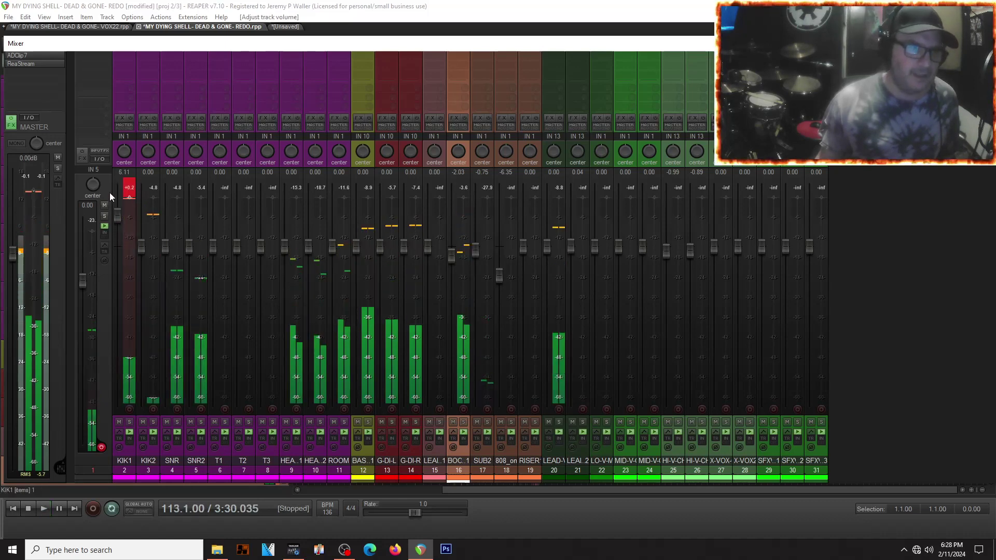
double_click(117, 217)
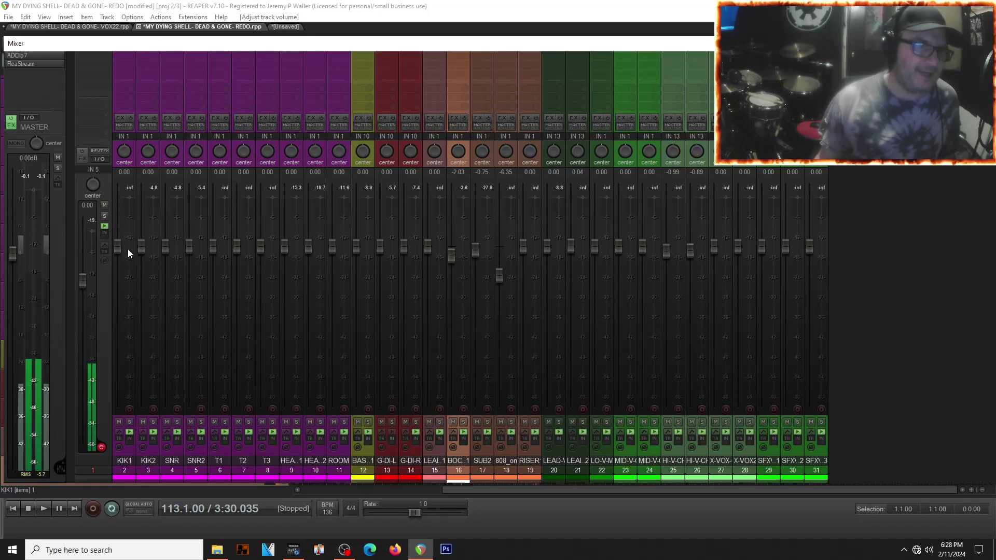
Lower the 808 track's volume to -7.25 dB and BOOMPAD1's volume to -3.38 dB
left_click_drag(497, 277, 497, 283)
left_click_drag(451, 254, 450, 260)
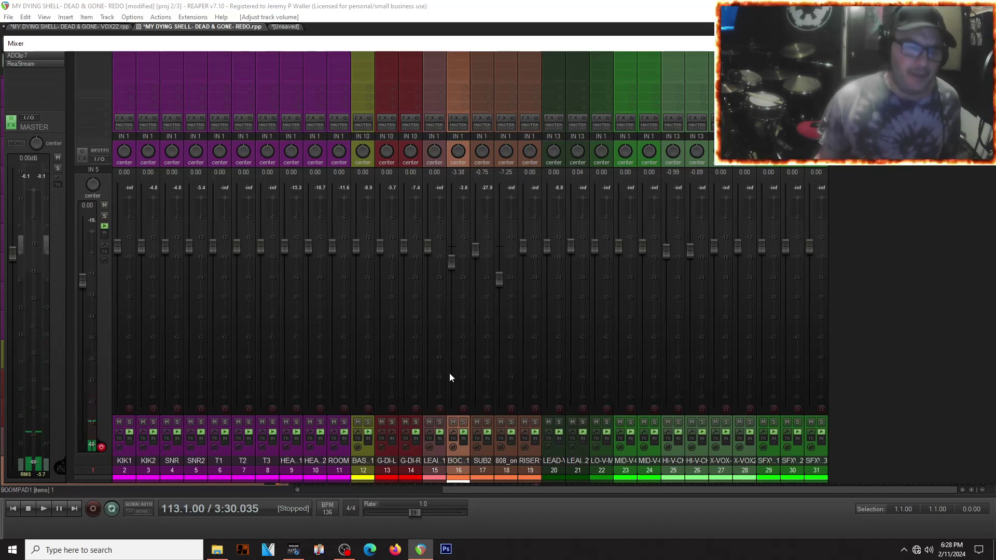
Inspect the drum stem items in the arrange view, return to the mixer, and play the tracks from bar 113 to check their levels
key("ctrl+m")
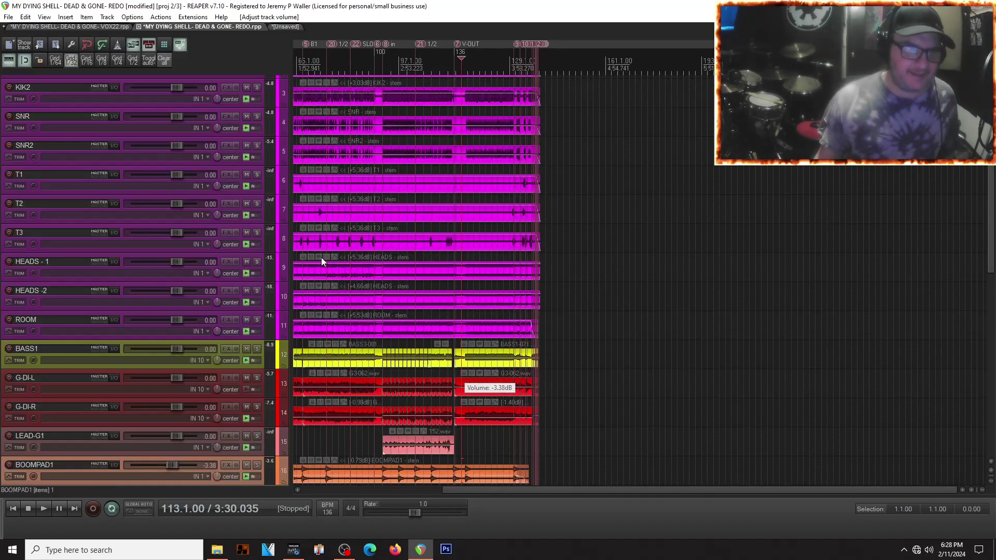
left_click_drag(311, 235, 314, 234)
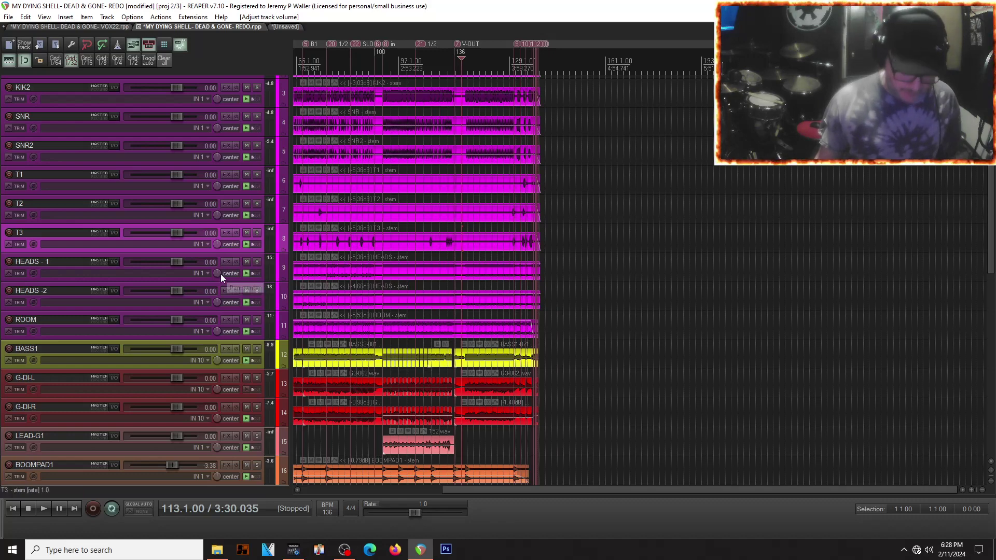
key("ctrl+m")
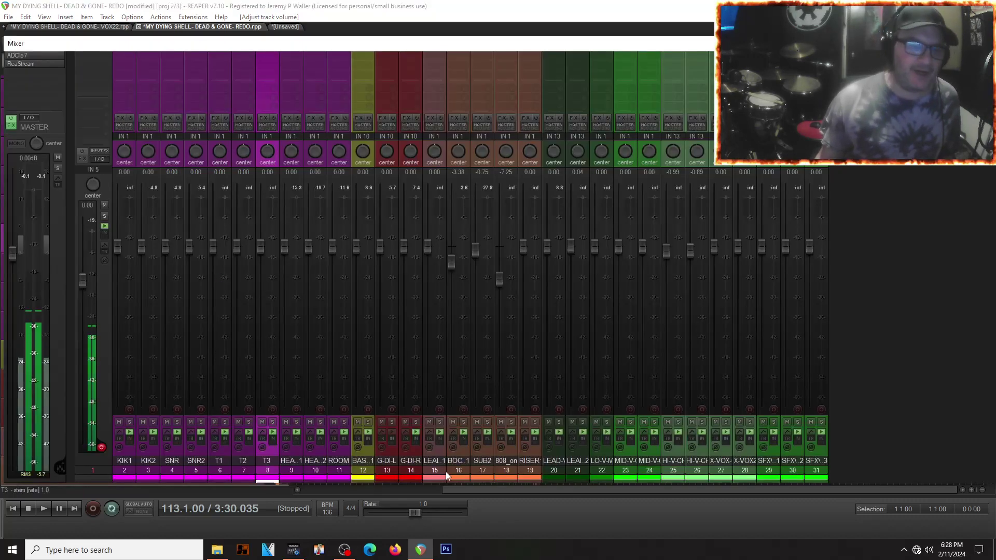
key("space")
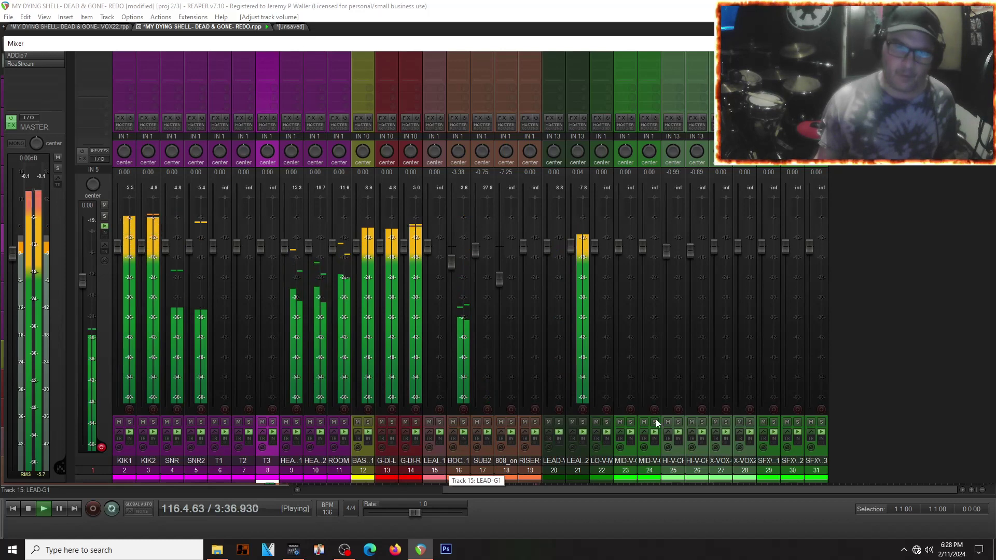
key("space")
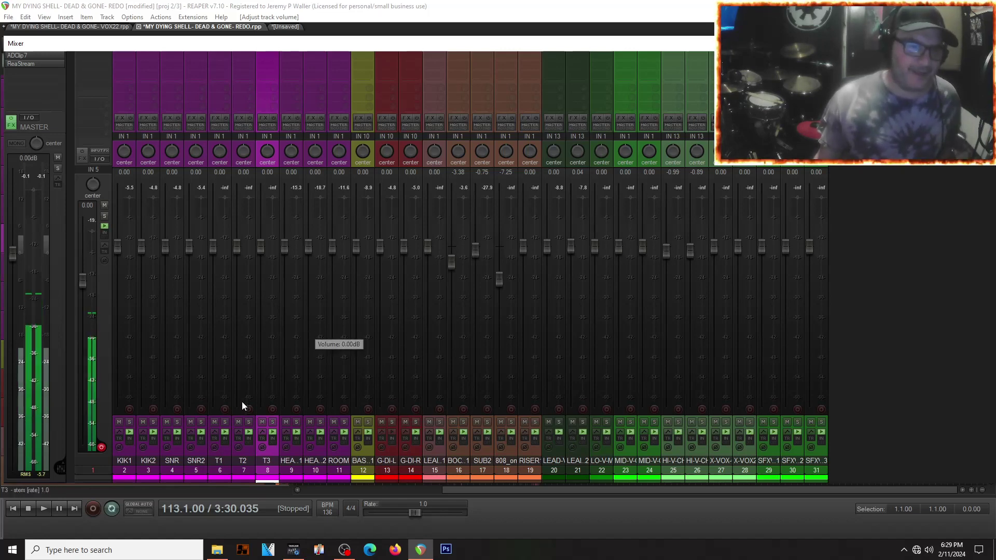
Switch to File Explorer and create a folder named DEAD & GONE- STEMS-2024 inside My Mixes 2024
left_click(216, 550)
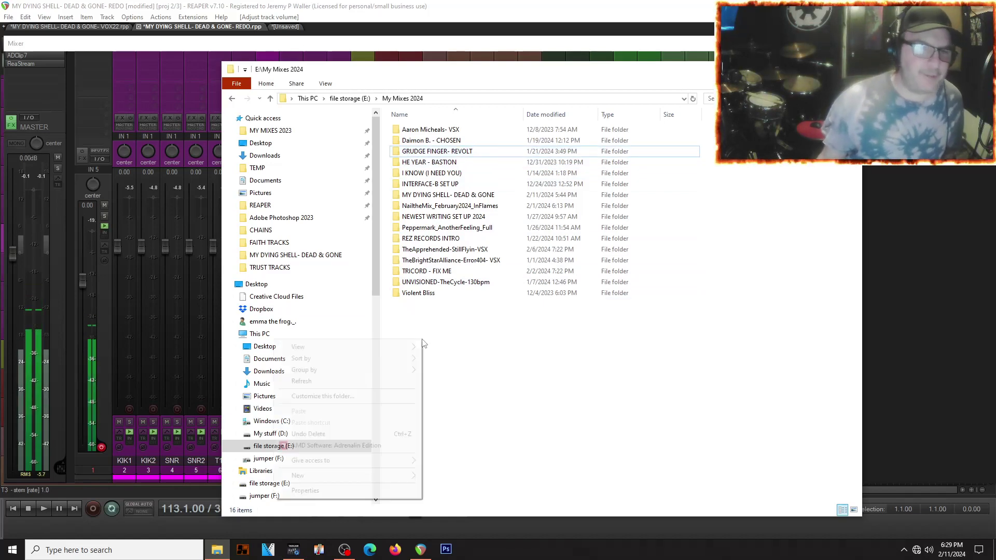
right_click(421, 338)
mouse_move(332, 480)
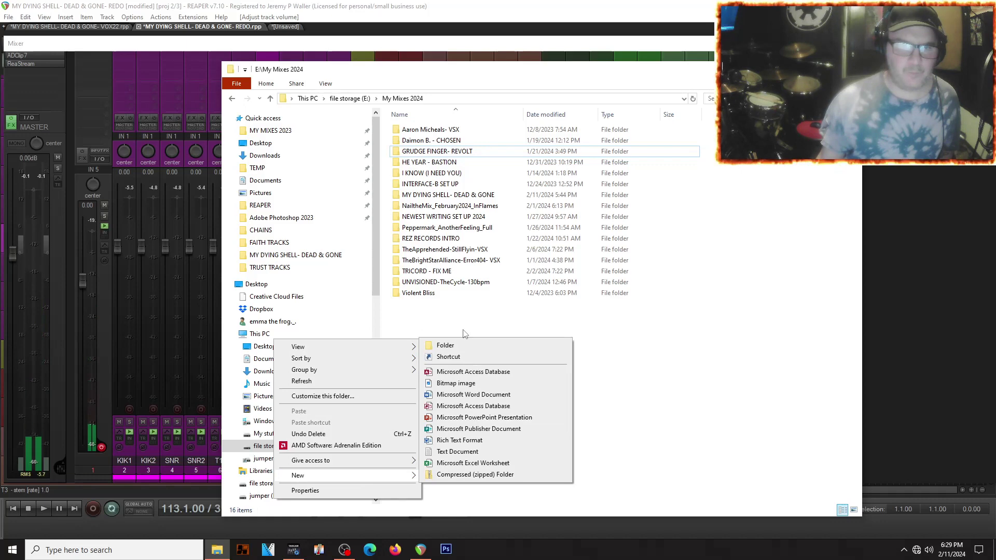
left_click(444, 346)
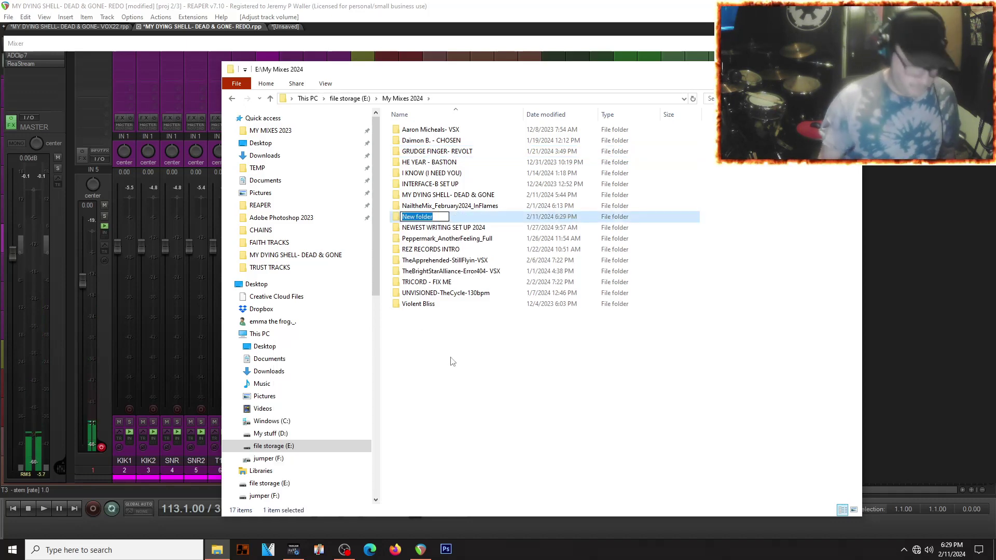
type("DEAD")
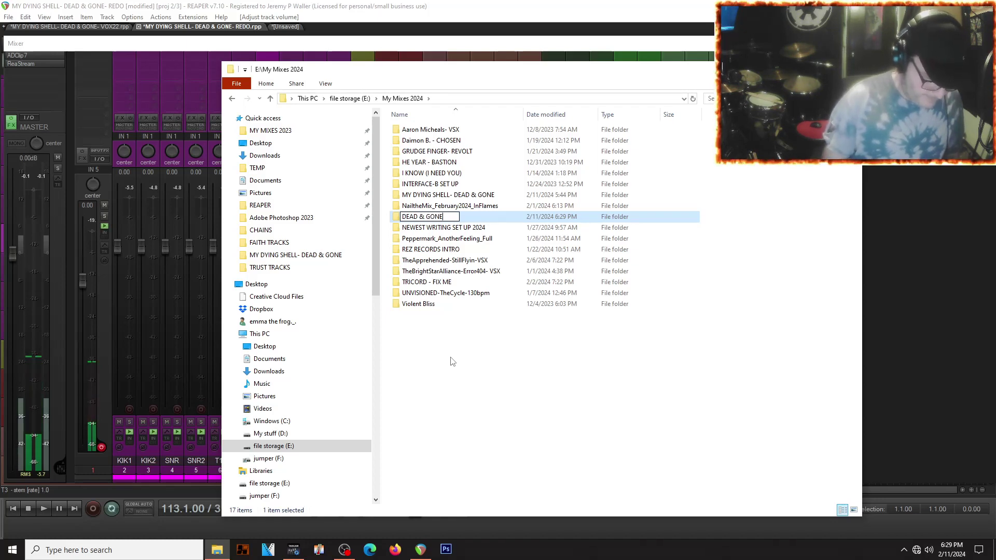
type("& GONE- STEM")
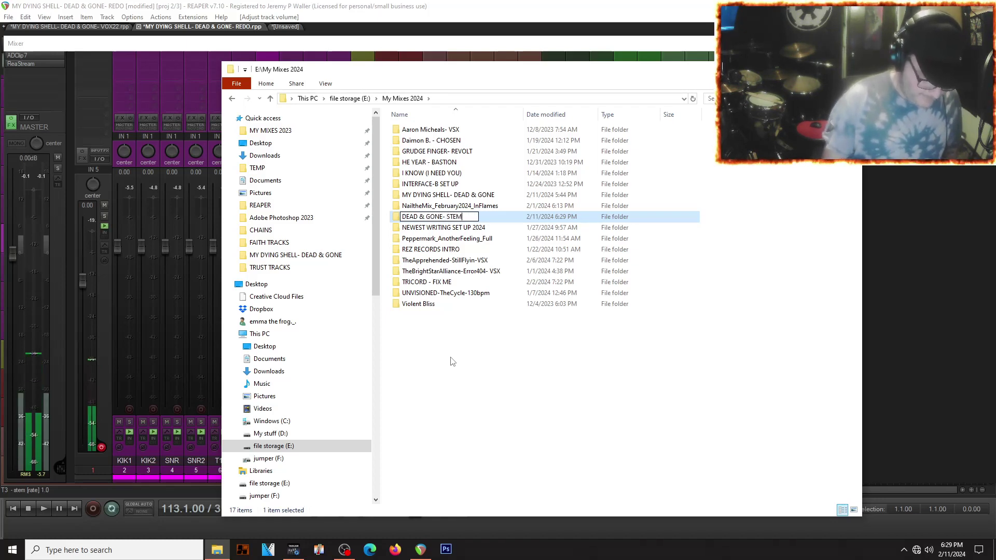
type("S-2024")
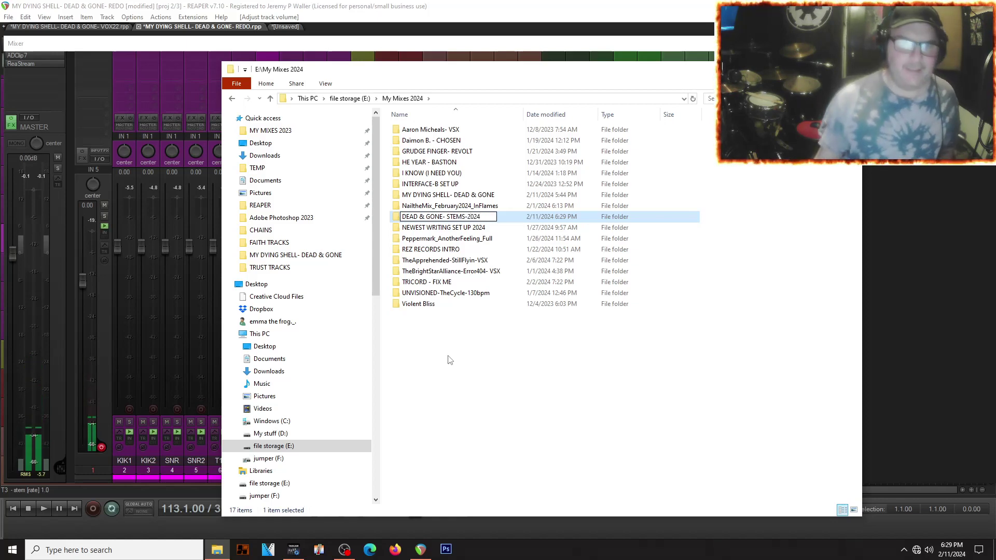
left_click(449, 360)
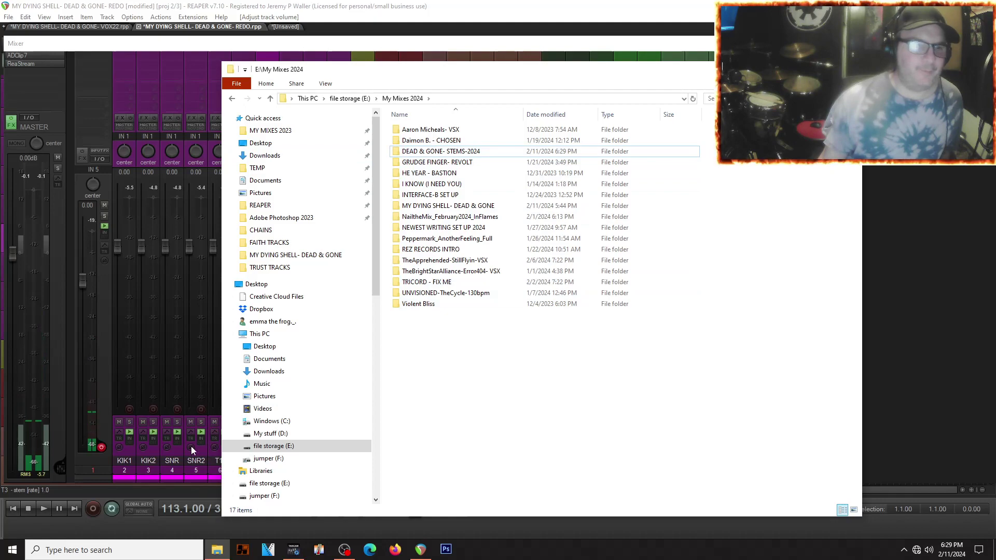
Switch back to REAPER, hide the mixer, and examine the drum, bass and guitar tracks to tell mono from stereo sources
left_click(125, 450)
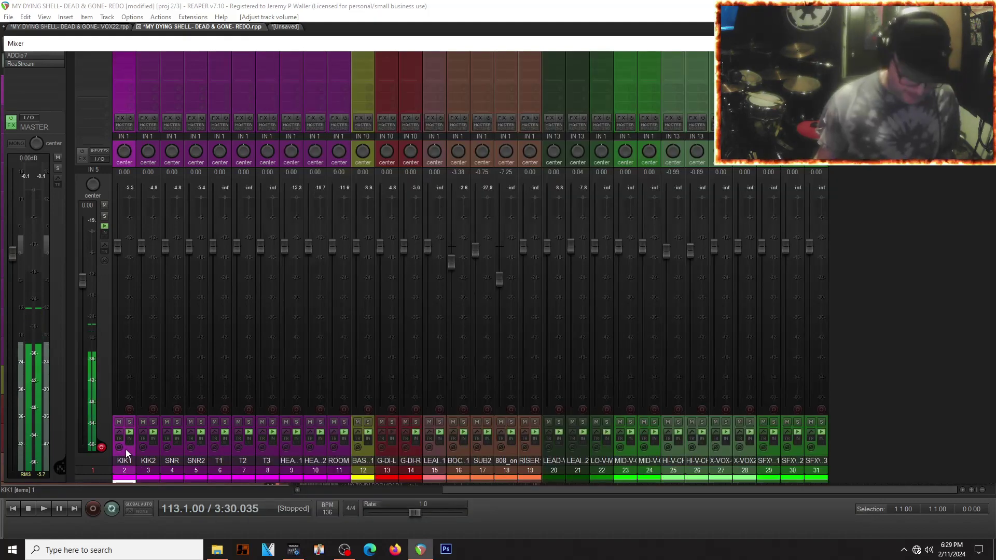
key("ctrl+m")
scroll(143, 335, "up", 3)
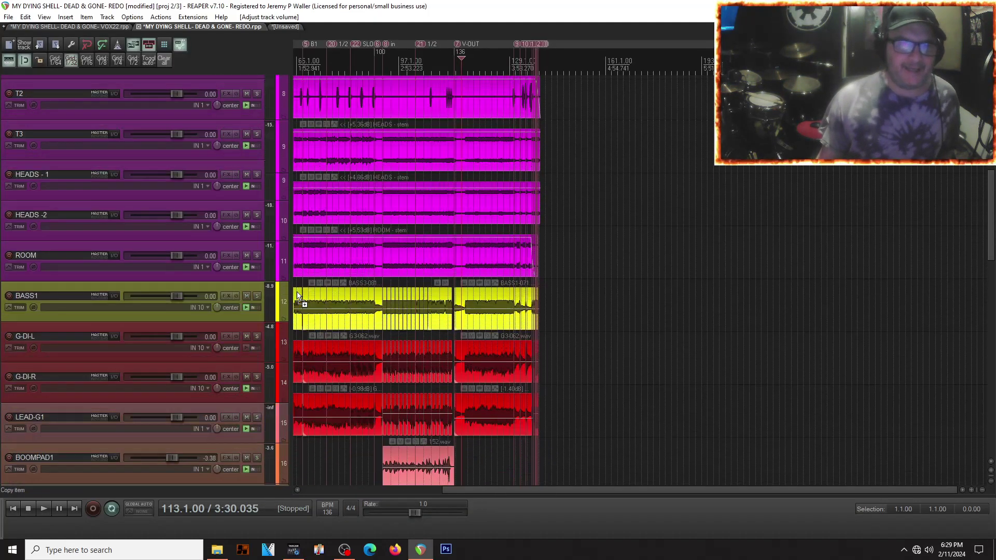
left_click(260, 251)
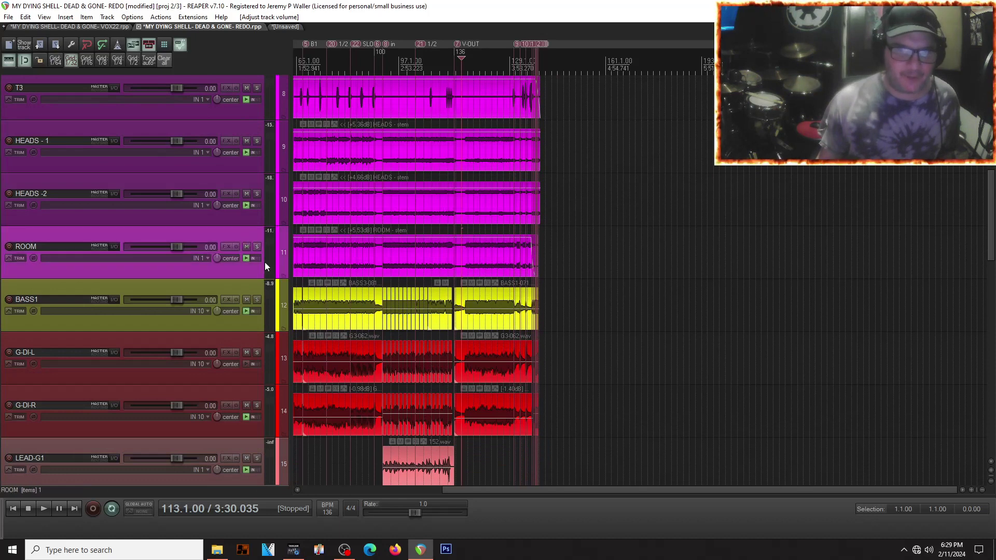
left_click(250, 283)
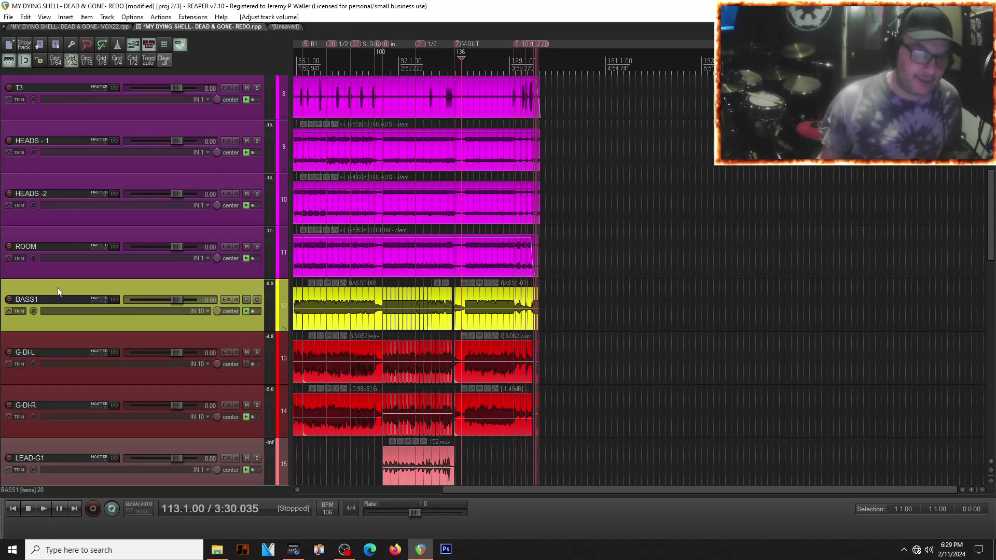
scroll(57, 291, "down", 3)
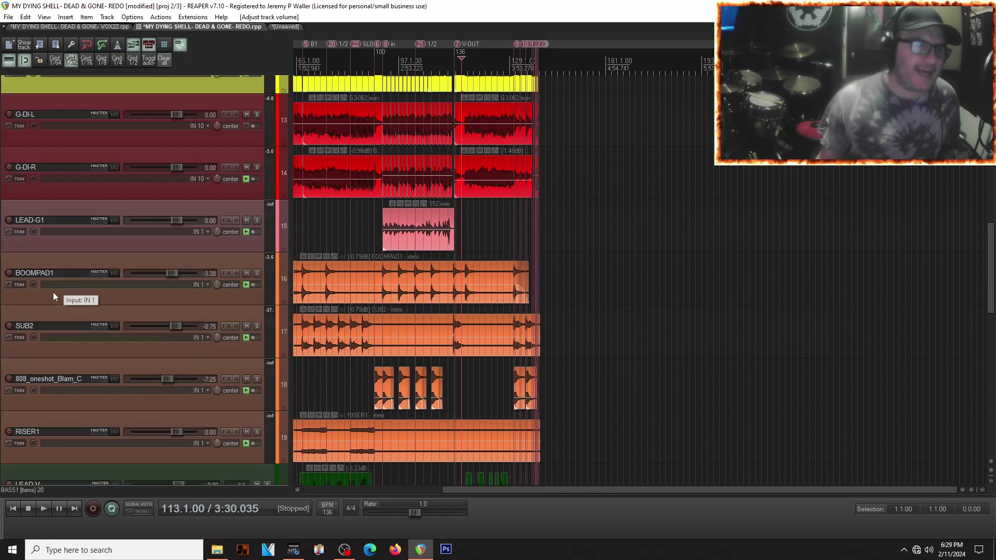
scroll(53, 292, "up", 1)
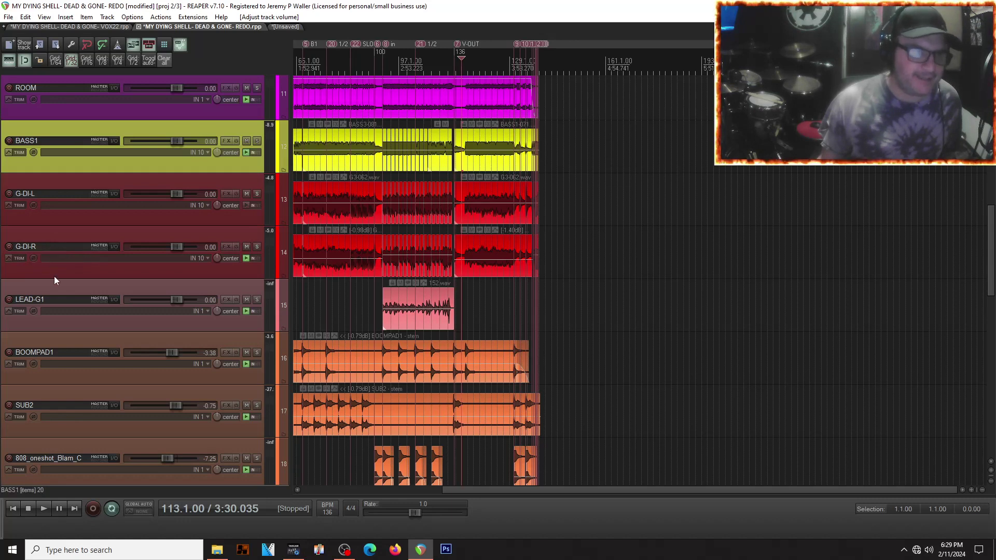
scroll(56, 280, "down", 1)
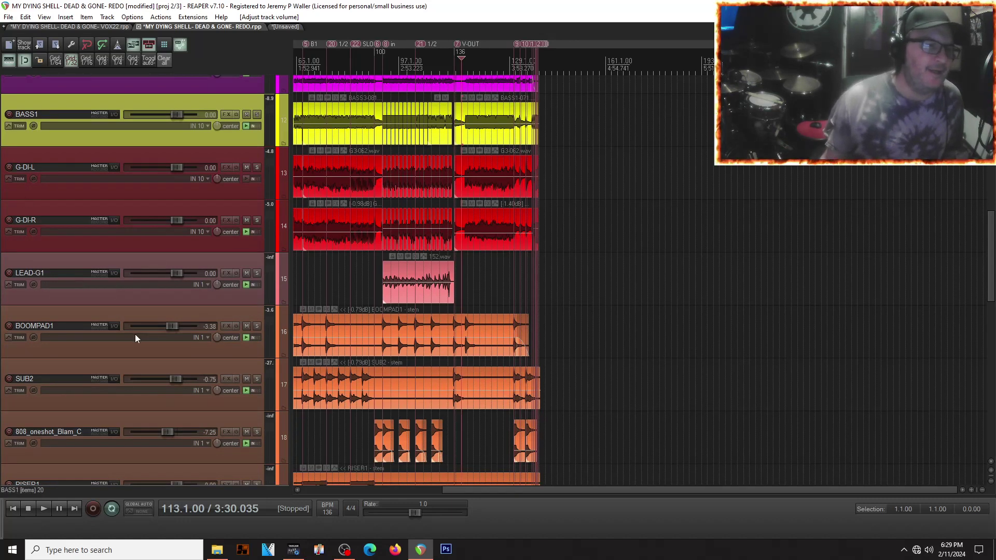
Examine the sub, riser, lead vocal, chorus and SFXV tracks in the arrange view to identify the mono sources
scroll(130, 333, "down", 6)
scroll(126, 338, "down", 5)
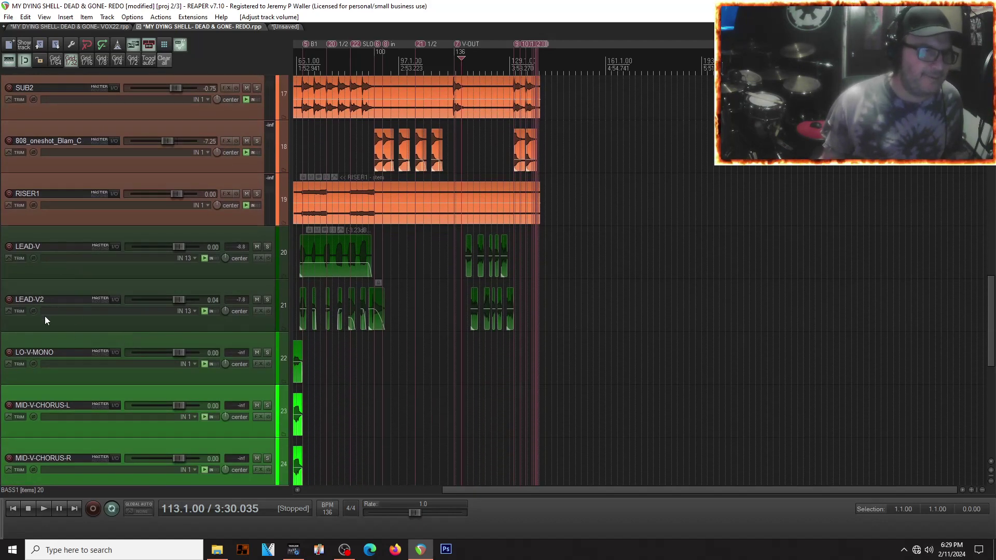
scroll(45, 319, "down", 2)
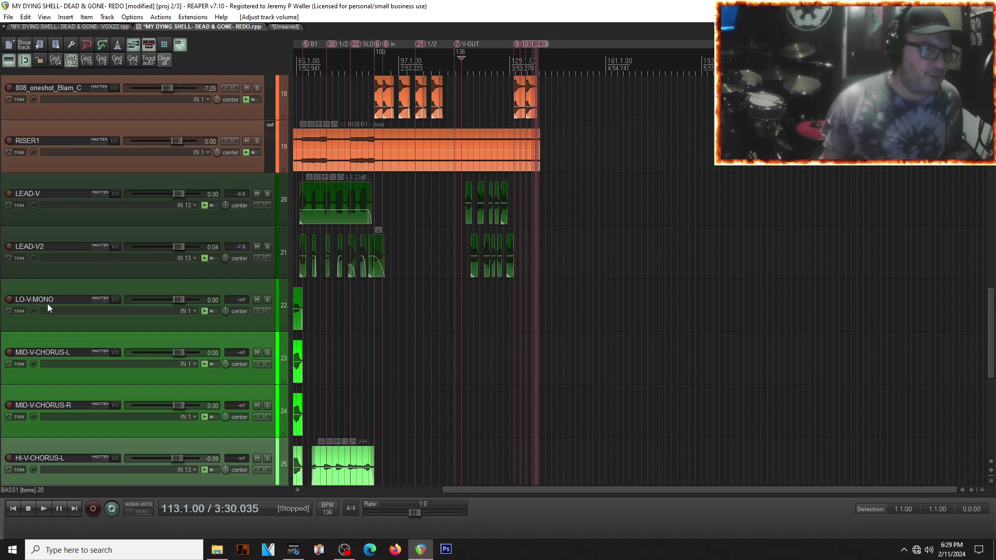
scroll(48, 307, "down", 2)
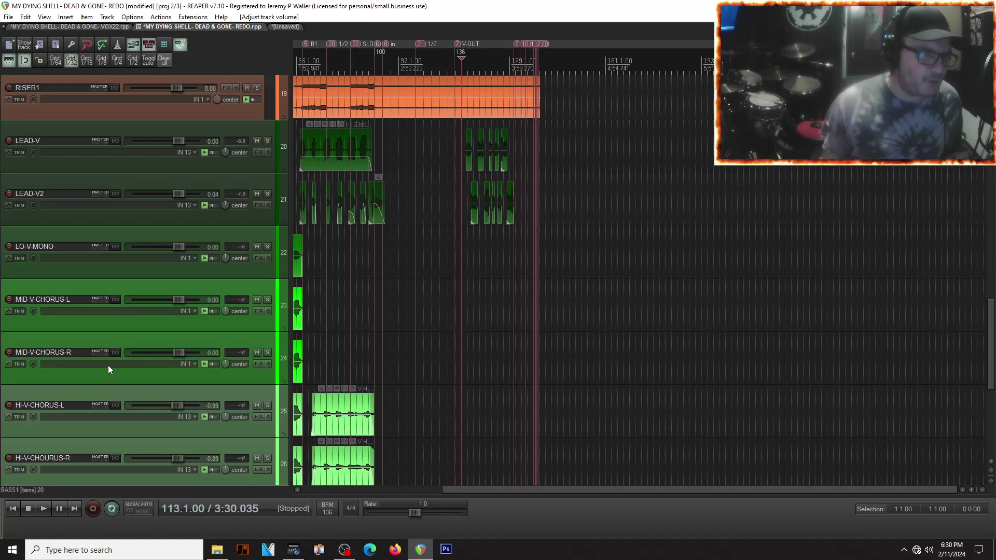
scroll(109, 353, "down", 3)
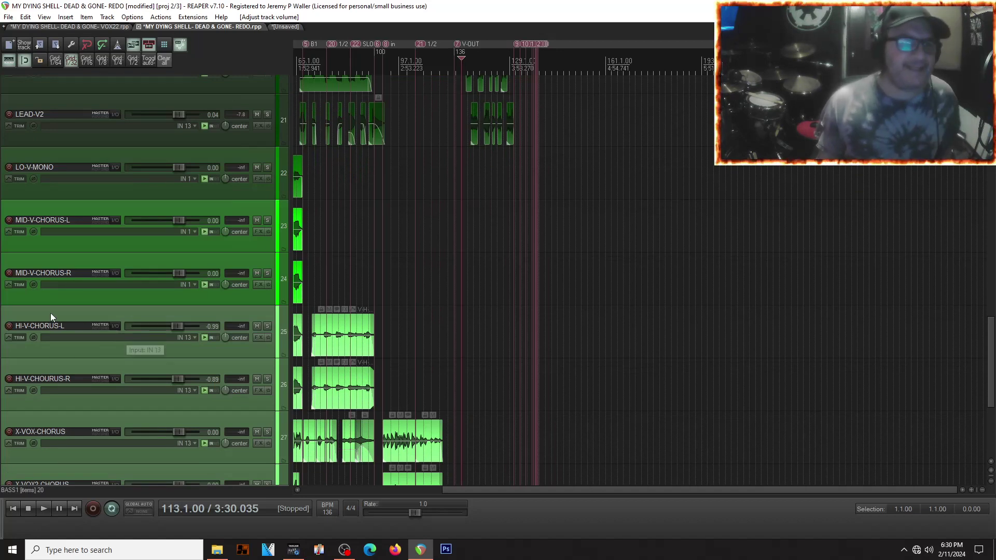
scroll(50, 313, "down", 6)
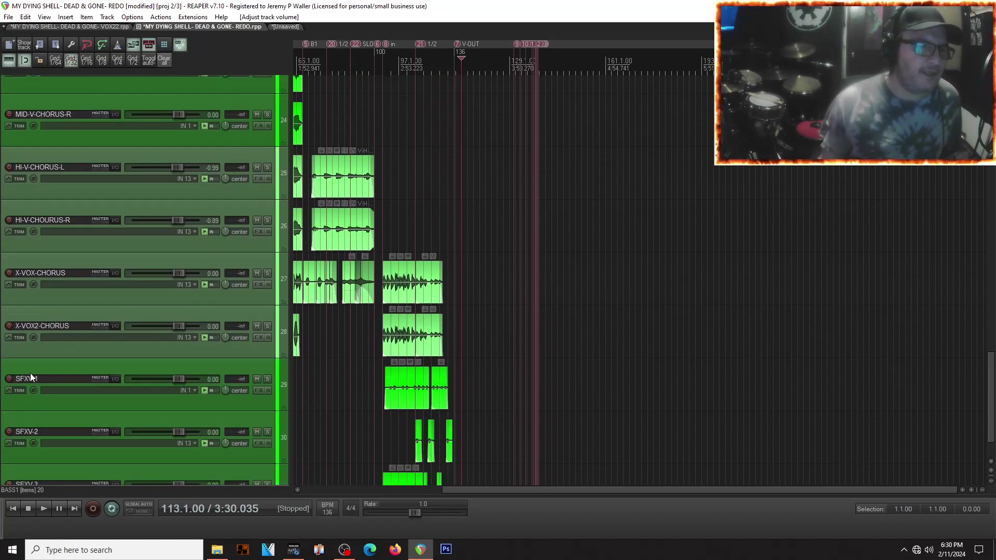
scroll(27, 378, "down", 3)
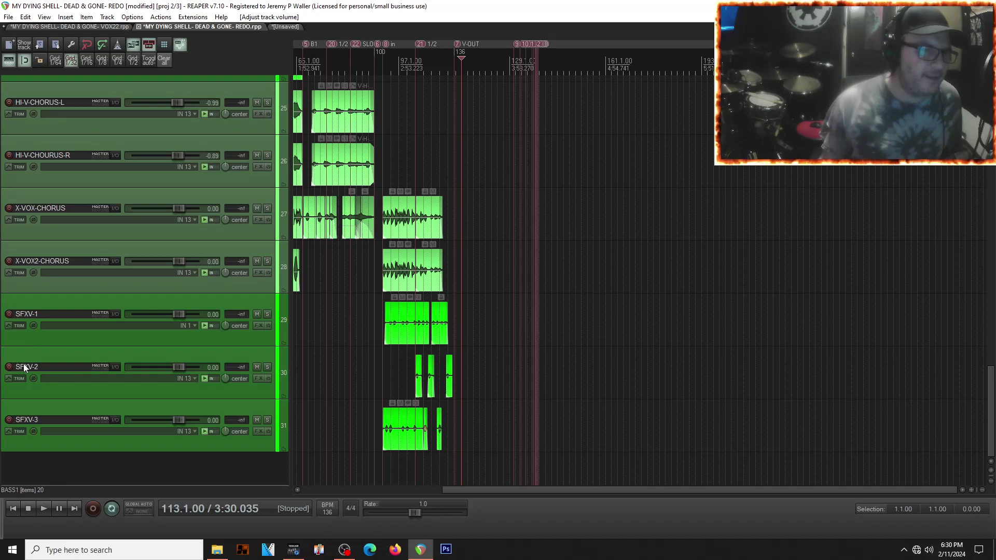
left_click(27, 359)
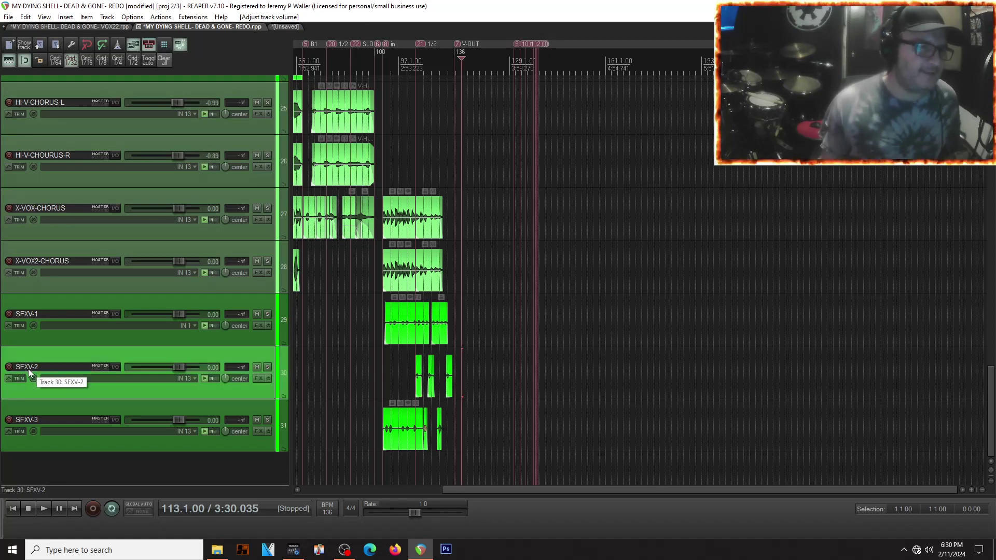
scroll(52, 363, "up", 9)
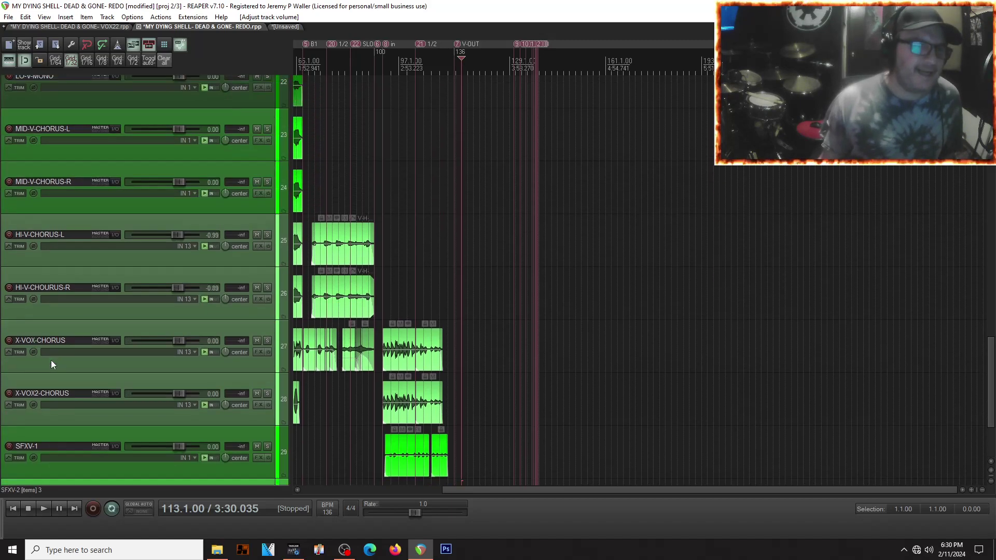
scroll(50, 369, "up", 3)
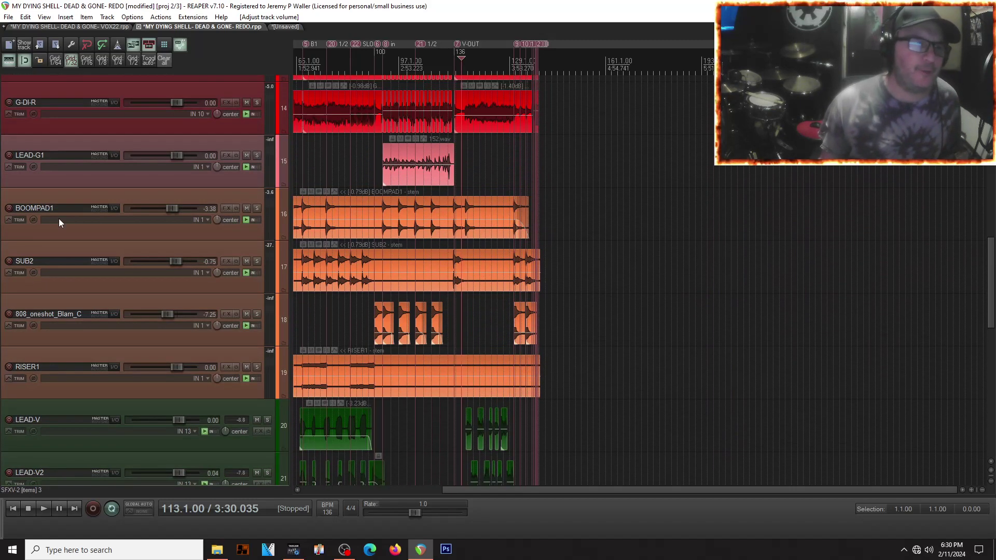
scroll(76, 228, "up", 3)
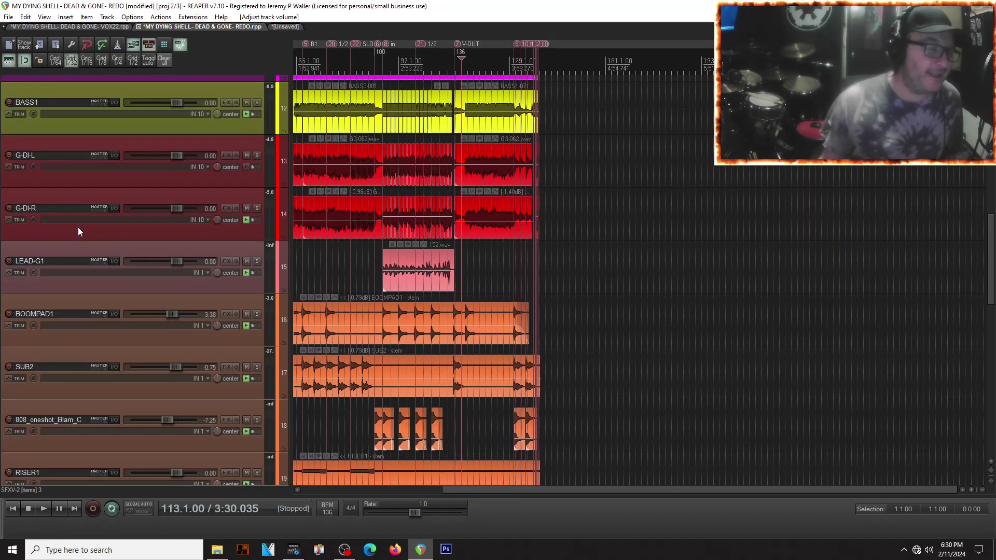
Select all vocal tracks from LEAD-V through SFXV-3 and add the 808_oneshot_Blam_C track to the selection
scroll(78, 231, "up", 12)
key("Page_Down")
key("Page_Down")
scroll(51, 377, "down", 2)
scroll(51, 378, "down", 8)
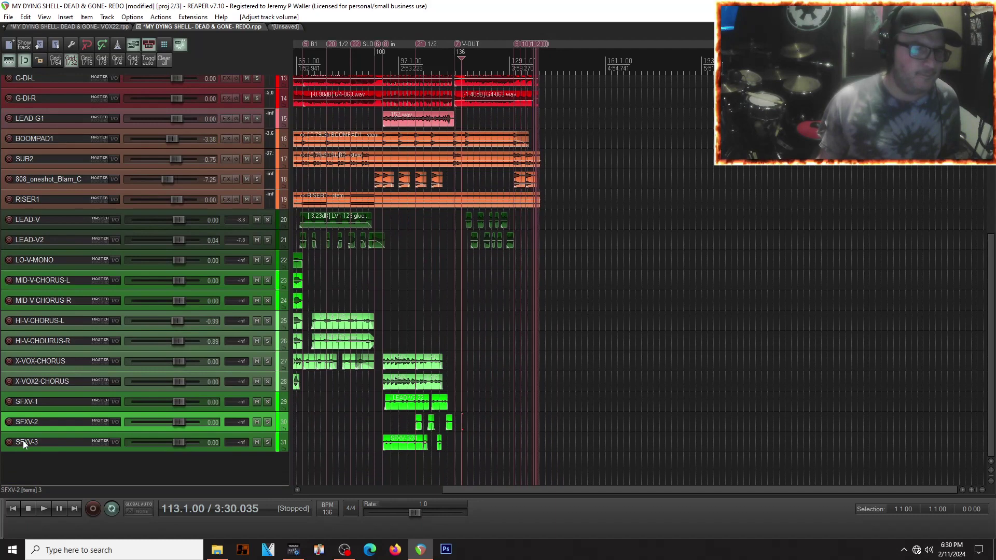
left_click(23, 441)
left_click(38, 216, "shift")
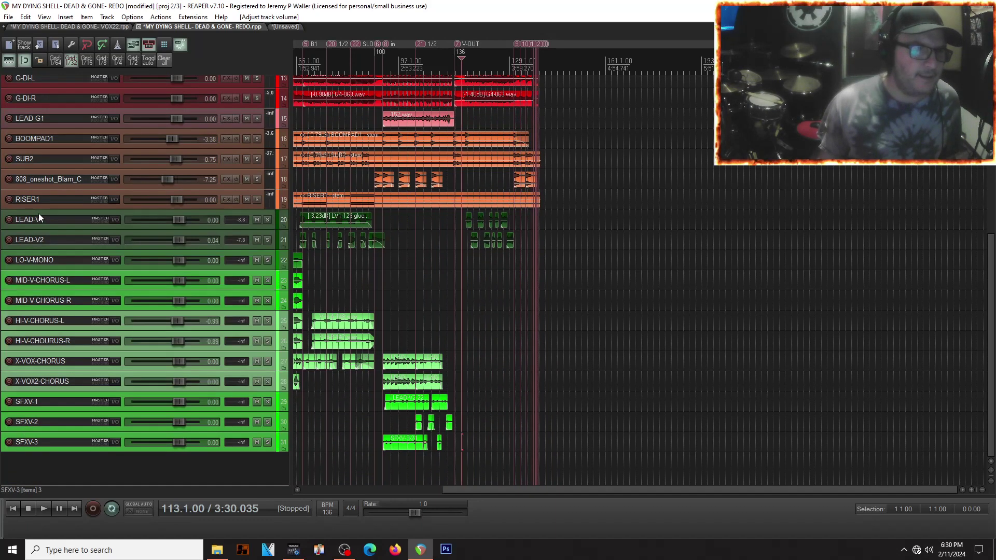
scroll(42, 209, "up", 1)
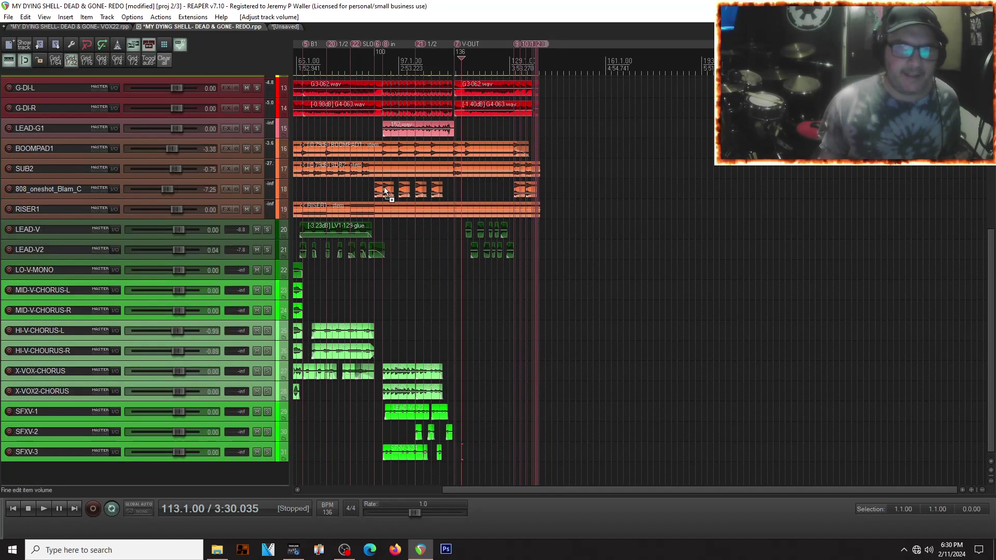
left_click(131, 181, "ctrl")
Add the G-DI-L, G-DI-R, LEAD-G1 and BASS1 tracks to the current track selection
scroll(130, 176, "up", 3)
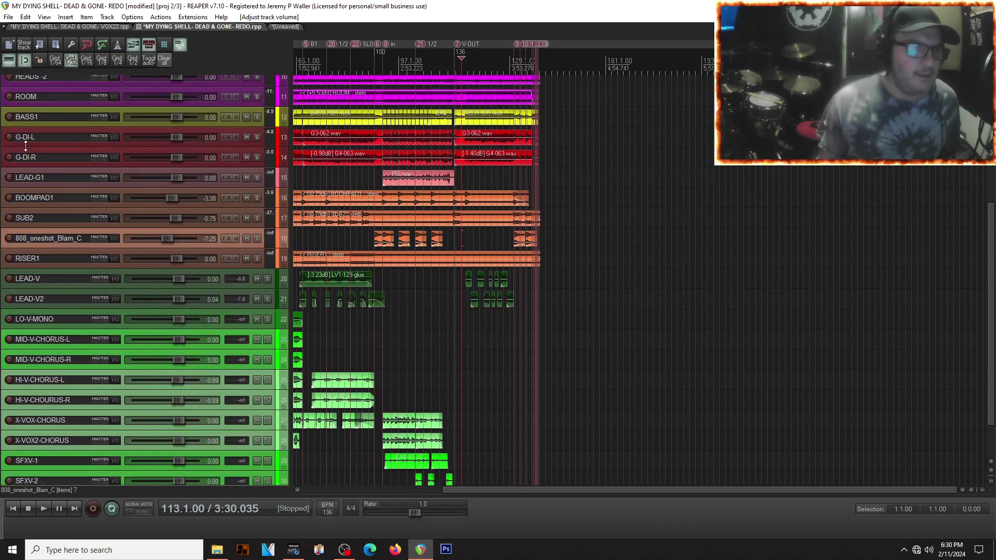
left_click(23, 148, "ctrl")
left_click(25, 171, "ctrl")
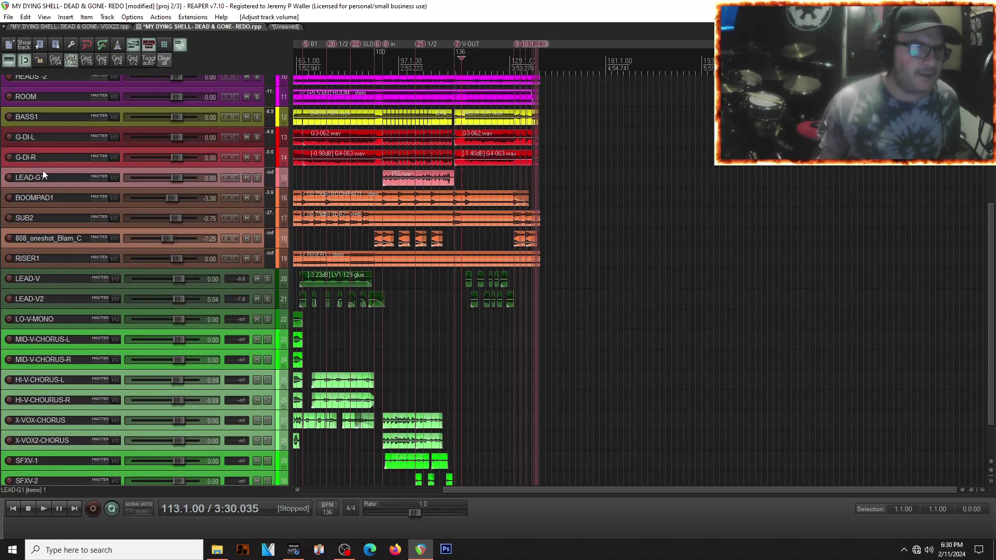
left_click(51, 138, "ctrl")
left_click(22, 113, "ctrl")
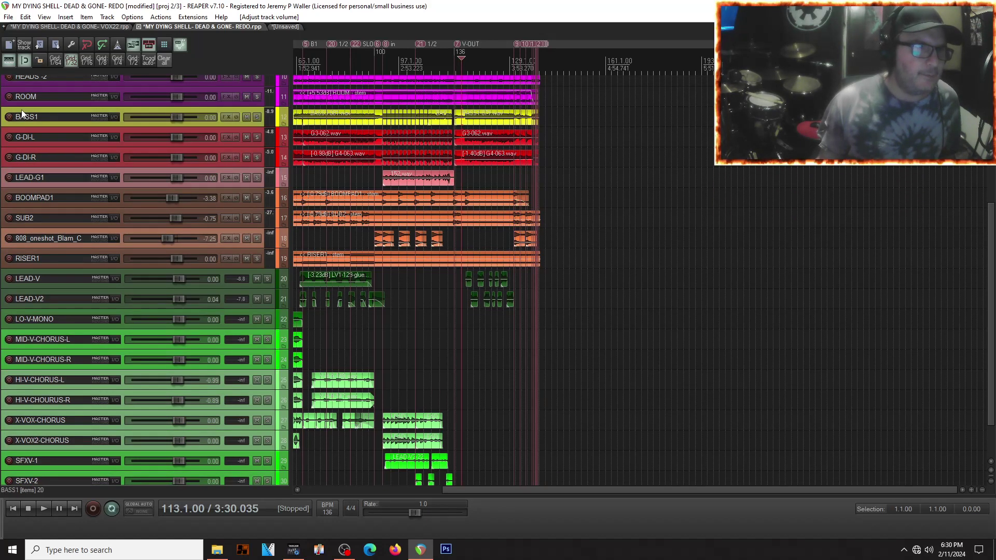
Add the drum tracks T3, T2, T1, SNR2, SNR, KIK2 and KIK1 to the track selection
scroll(29, 115, "up", 6)
left_click(27, 137, "ctrl")
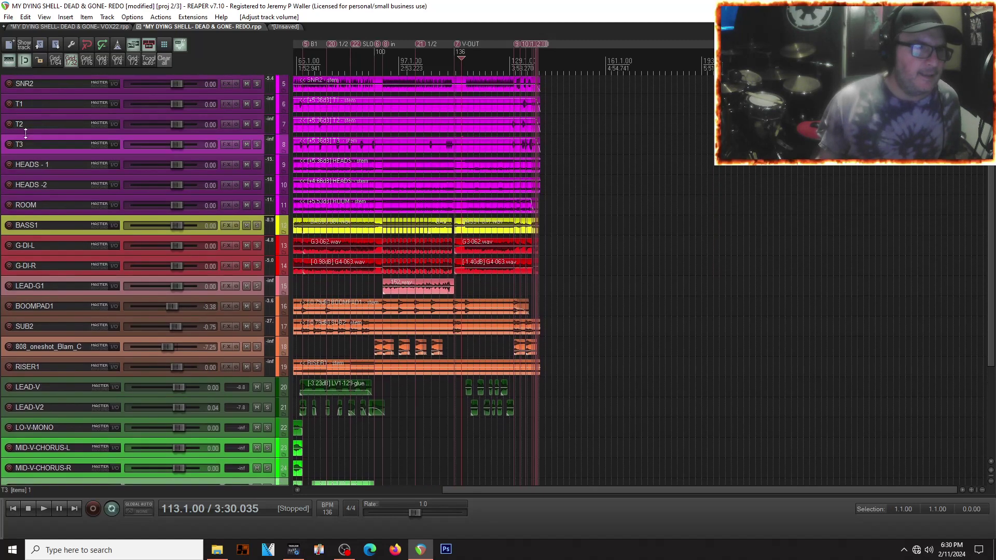
left_click(25, 118, "ctrl")
left_click(26, 100, "ctrl")
scroll(29, 103, "up", 3)
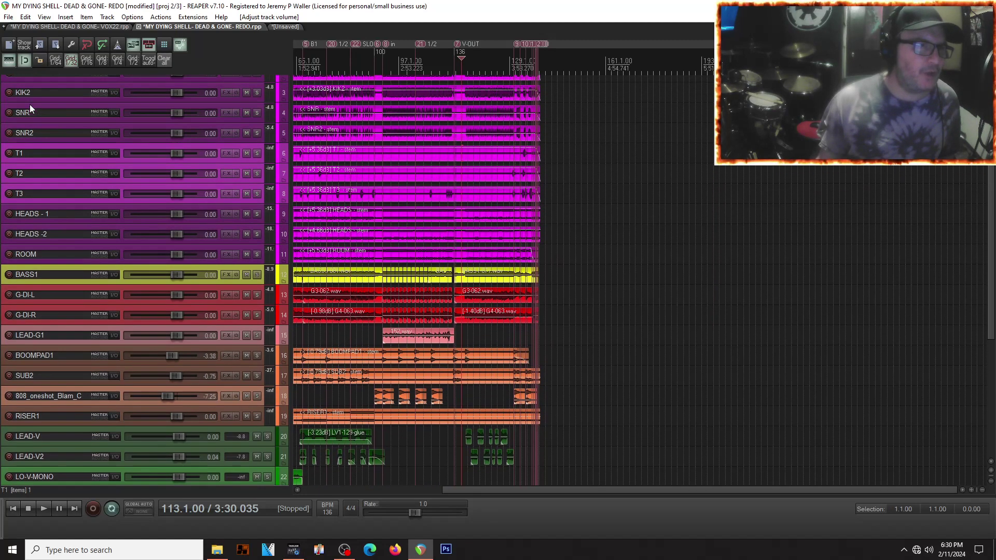
left_click(33, 126, "ctrl")
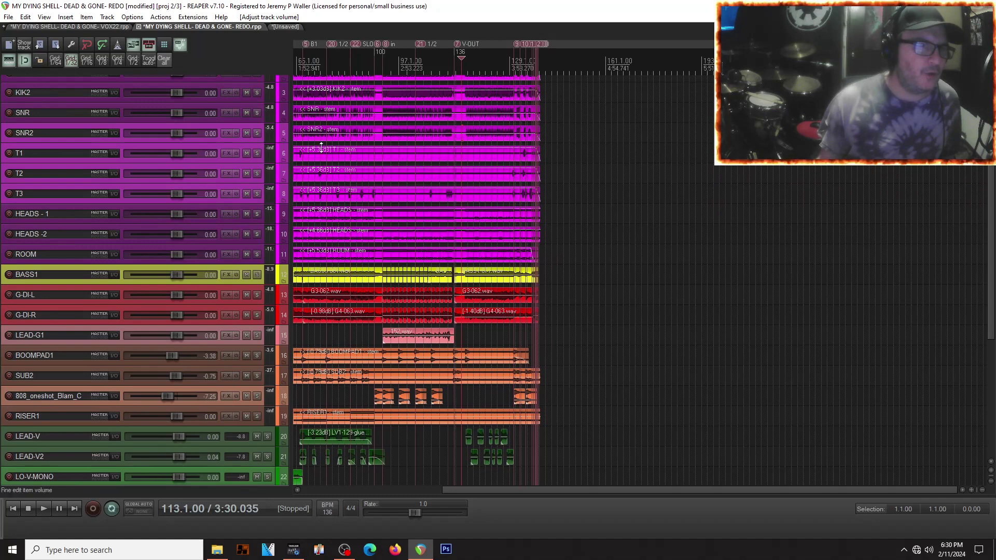
left_click(36, 113, "ctrl")
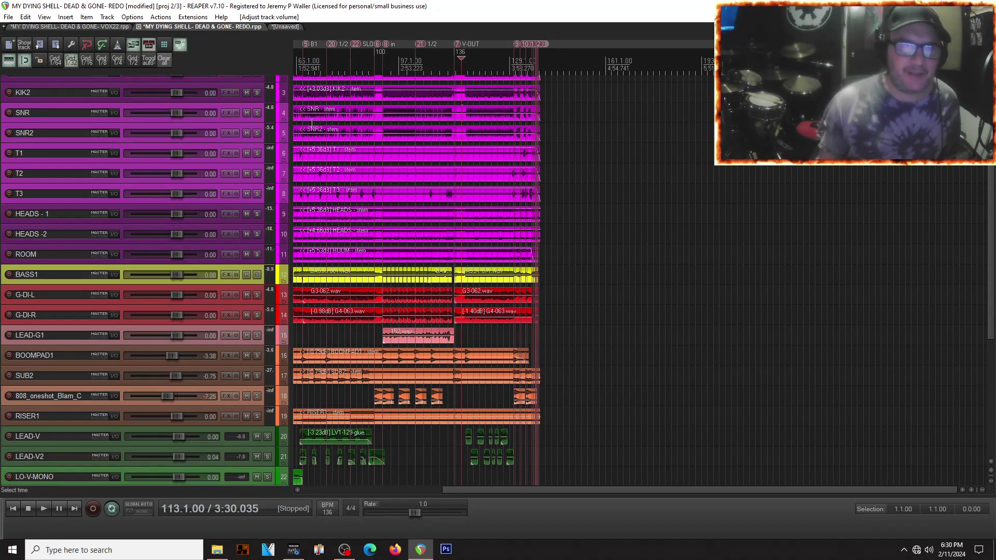
scroll(313, 134, "up", 3)
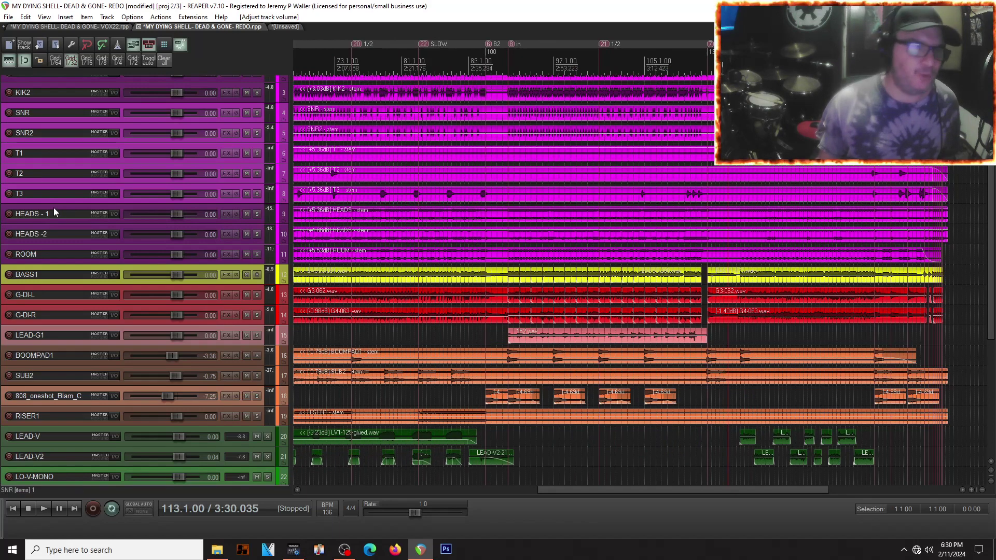
scroll(54, 207, "up", 3)
left_click(20, 144)
left_click(18, 124)
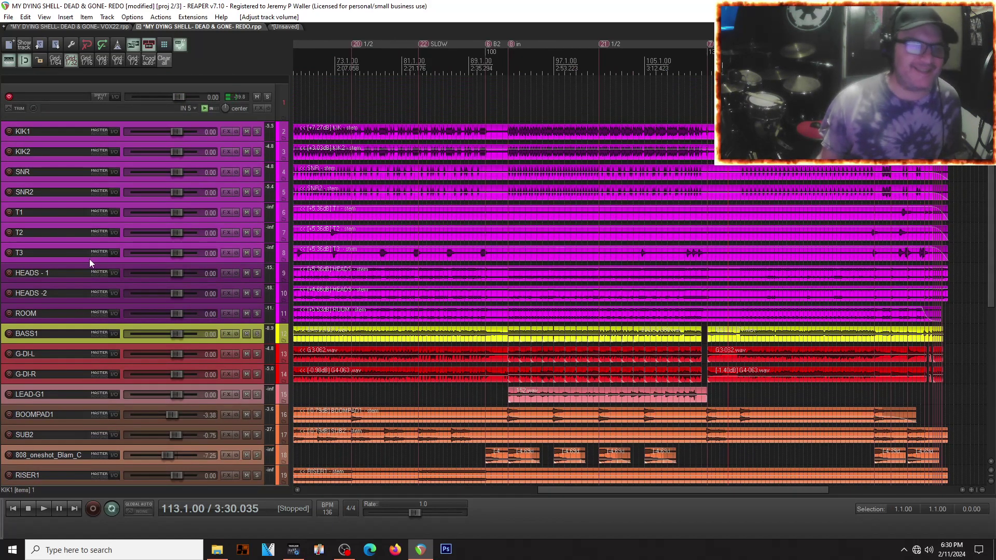
Open the render settings and set the source to Selected tracks (stems)
left_click(8, 17)
left_click(37, 182)
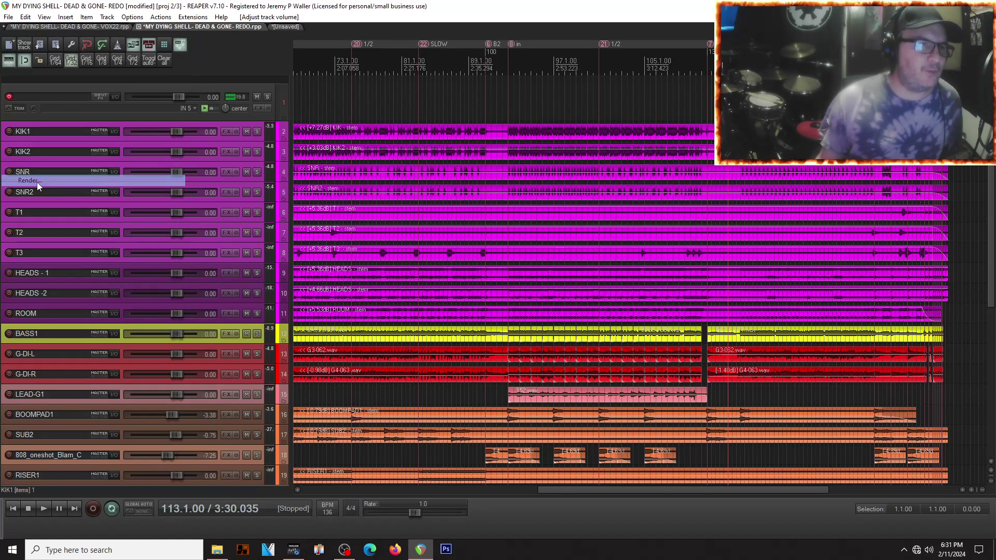
left_click(284, 104)
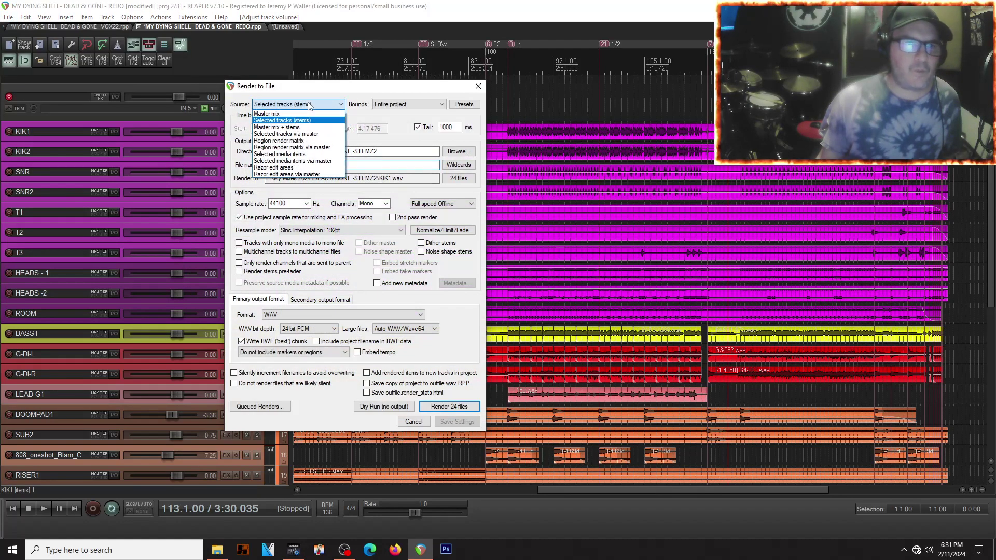
left_click(279, 121)
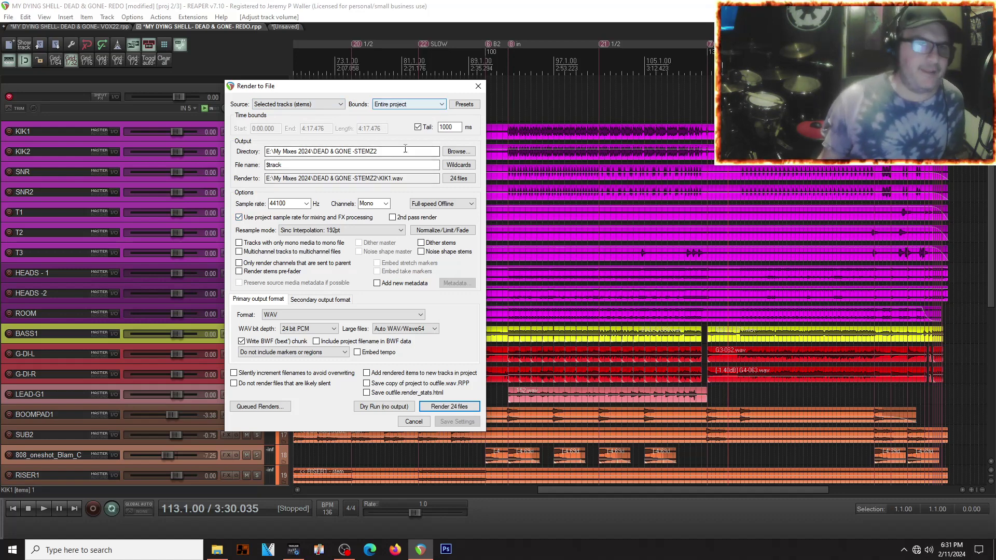
Set the render output directory to the DEAD & GONE- STEMS-2024 folder inside My Mixes 2024 on the E: drive
left_click(453, 154)
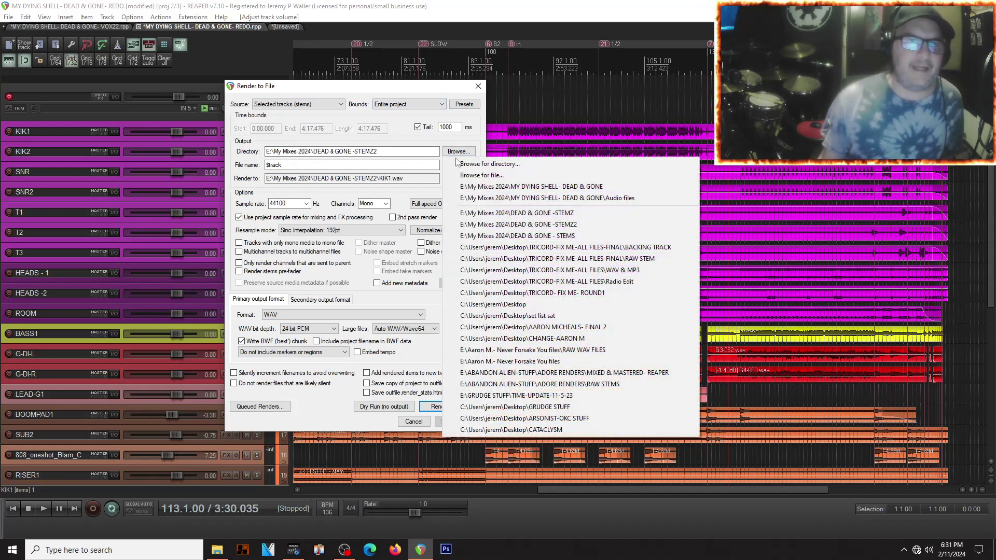
left_click(499, 176)
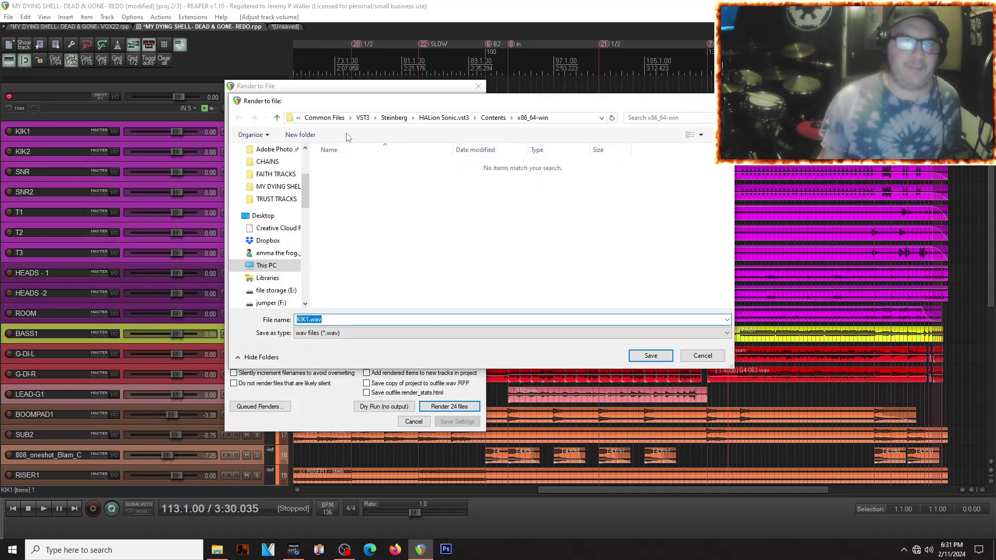
left_click(266, 266)
double_click(622, 247)
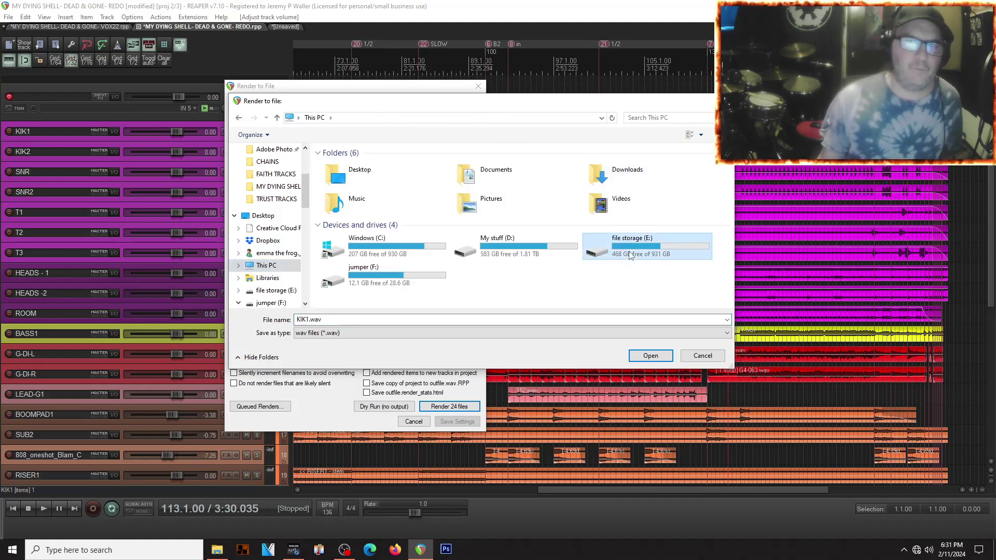
double_click(343, 266)
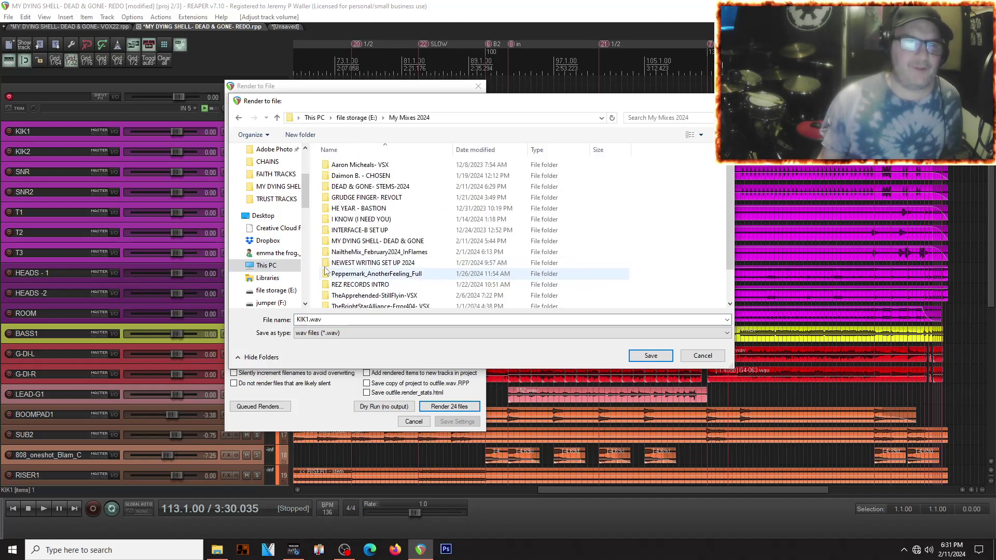
left_click(345, 190)
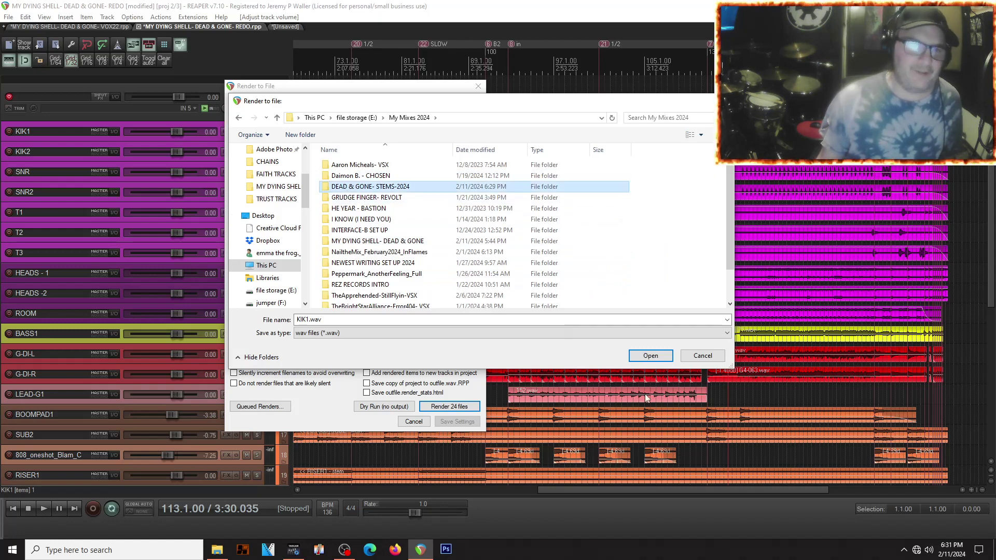
left_click(651, 355)
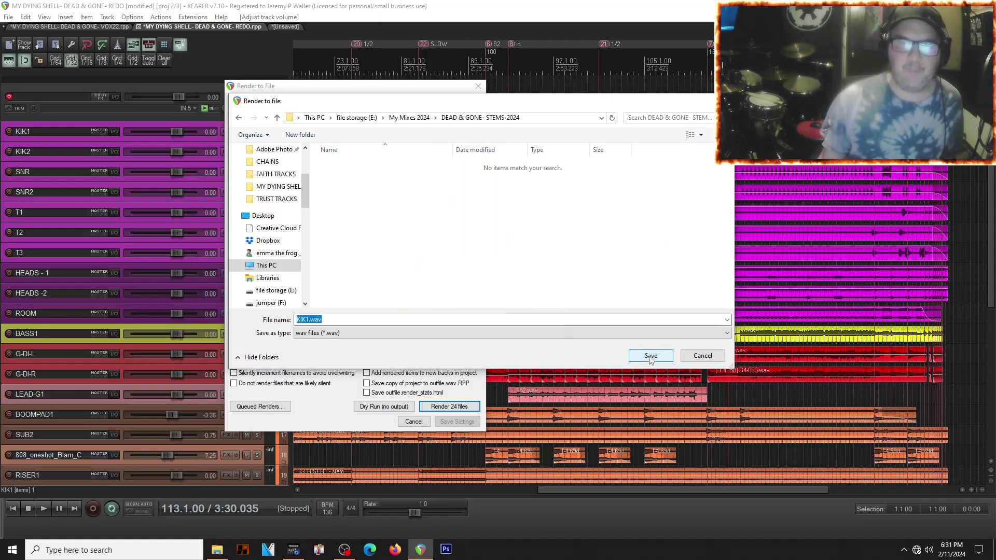
left_click(651, 355)
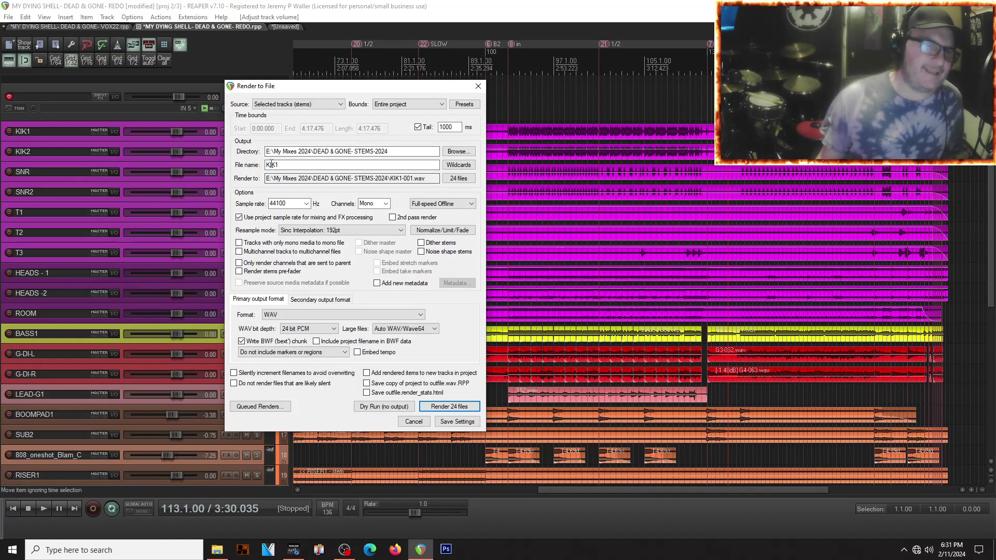
Replace the render file name with the $track wildcard so each stem is named after its track
left_click_drag(283, 164, 221, 165)
key("BackSpace")
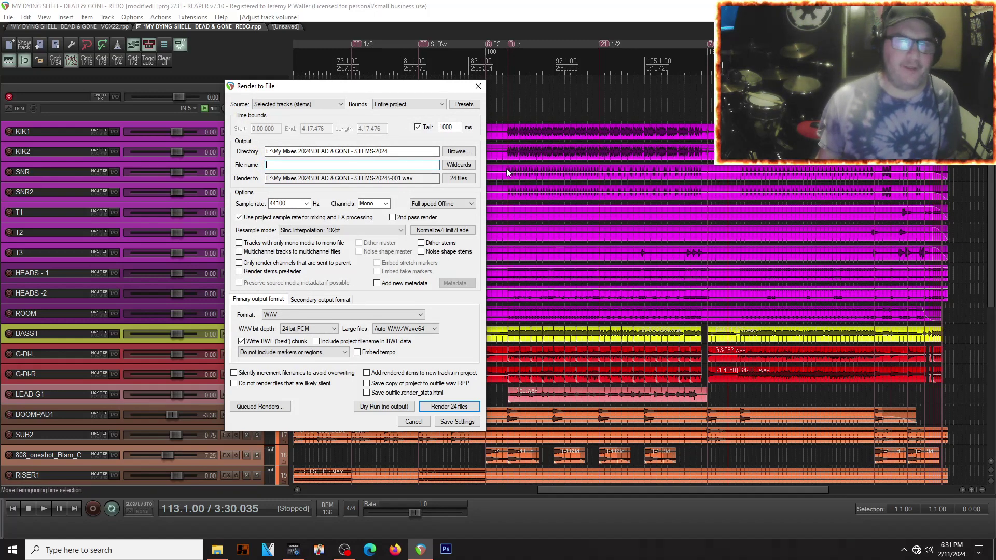
left_click(456, 165)
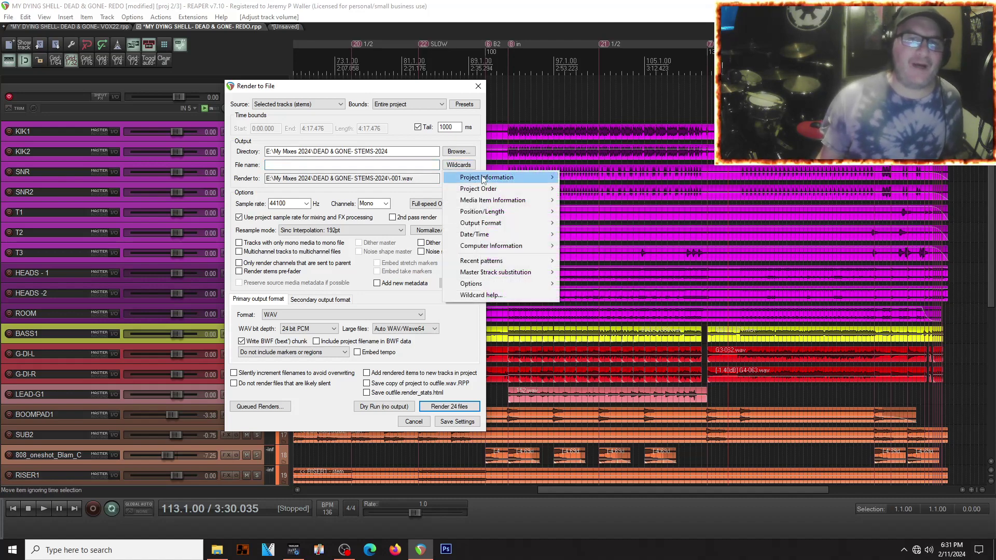
mouse_move(482, 179)
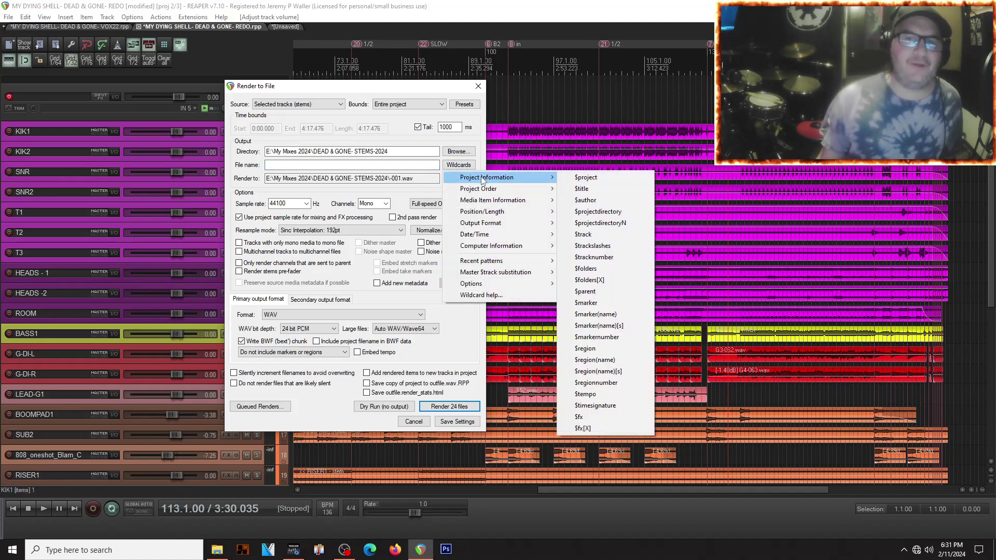
left_click(581, 236)
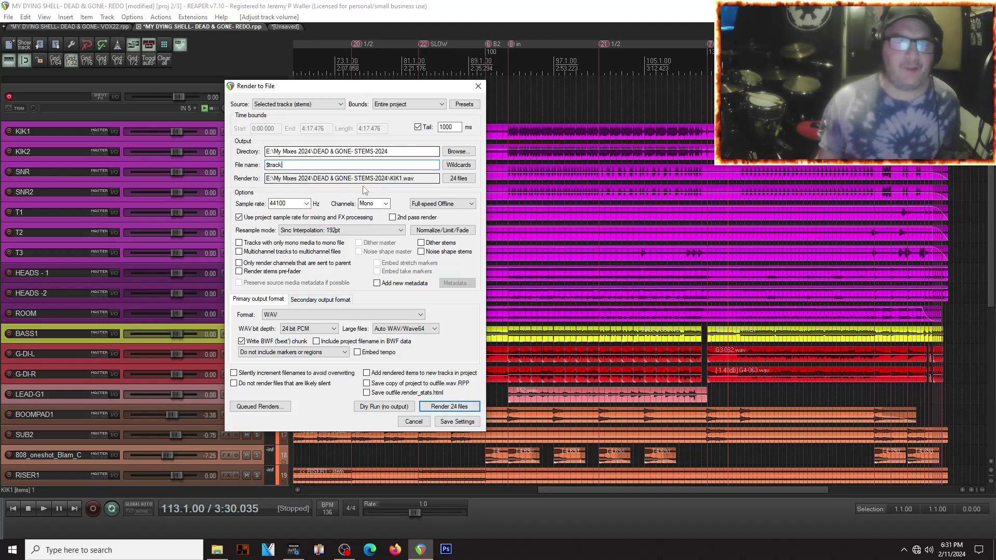
Render the selected mono tracks as stems and check the files in the DEAD & GONE- STEMS-2024 folder
left_click(435, 406)
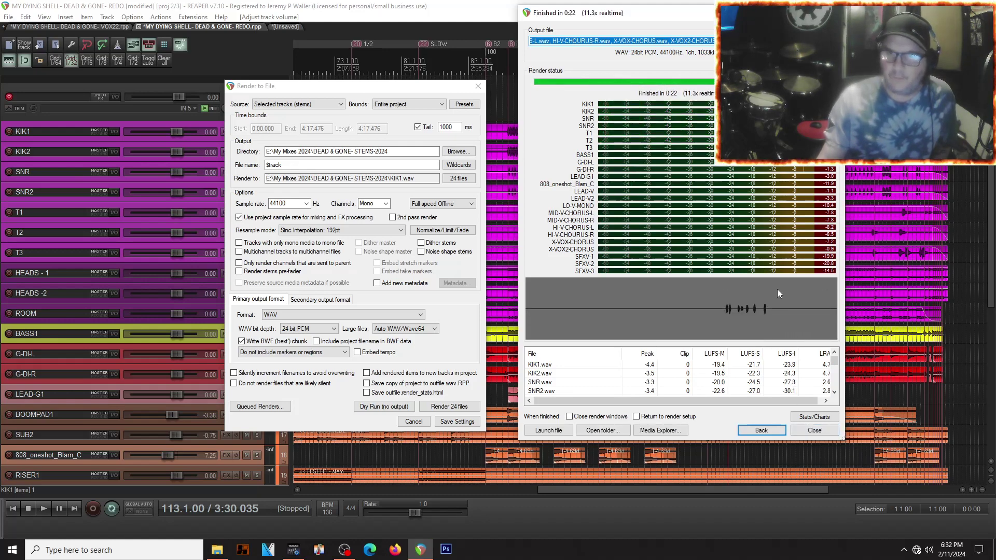
left_click(807, 429)
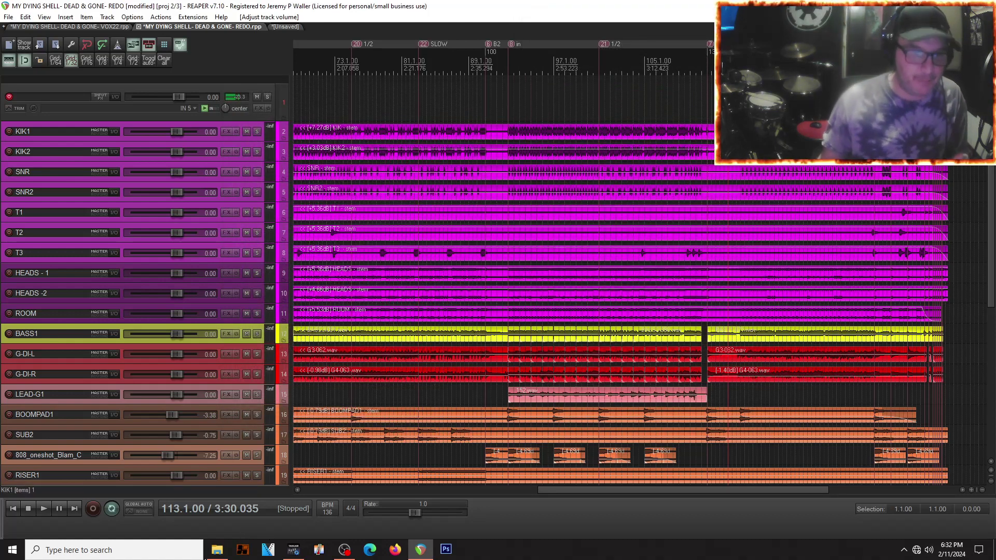
left_click(217, 551)
double_click(433, 151)
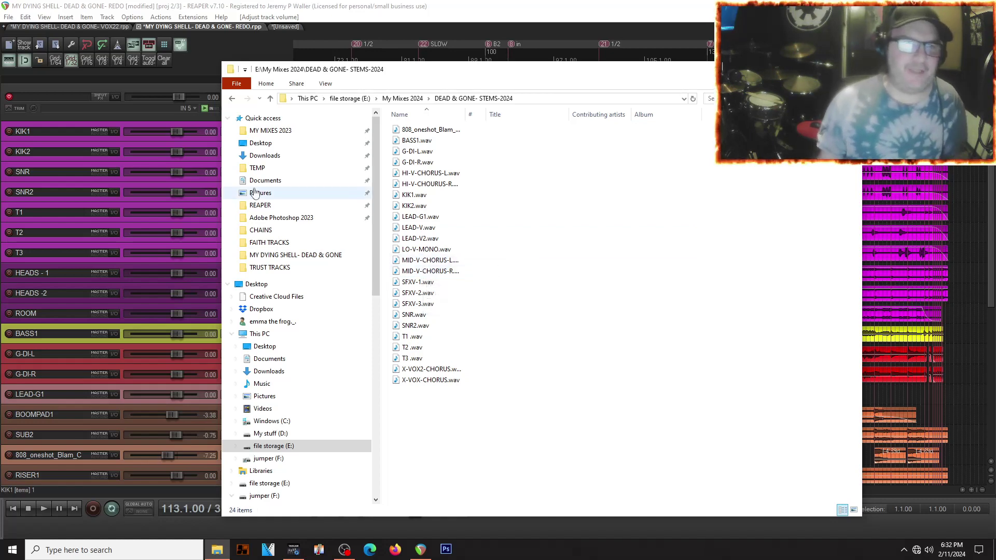
left_click(52, 82)
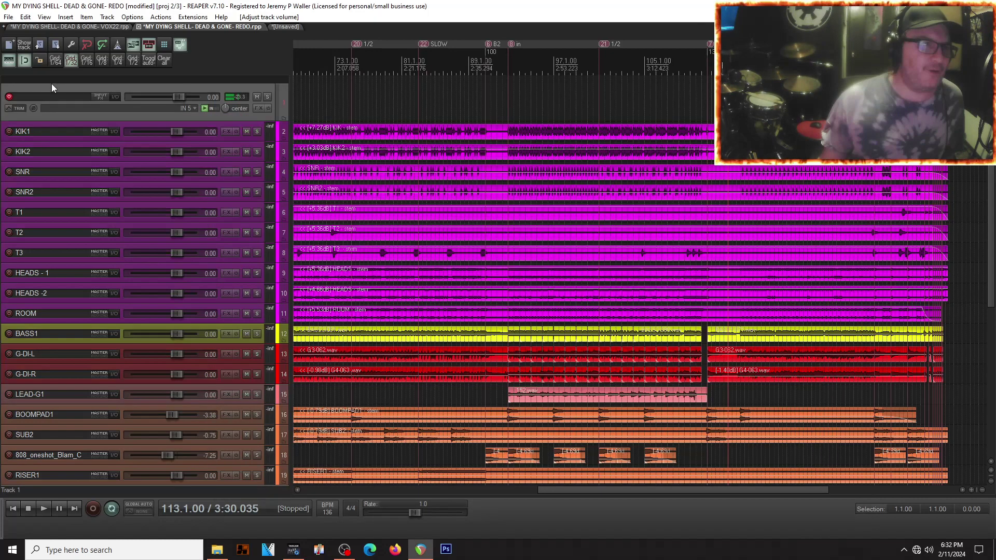
Select the stereo tracks HEADS - 1, HEADS -2, ROOM, BOOMPAD1, SUB2 and RISER1
scroll(49, 232, "down", 2)
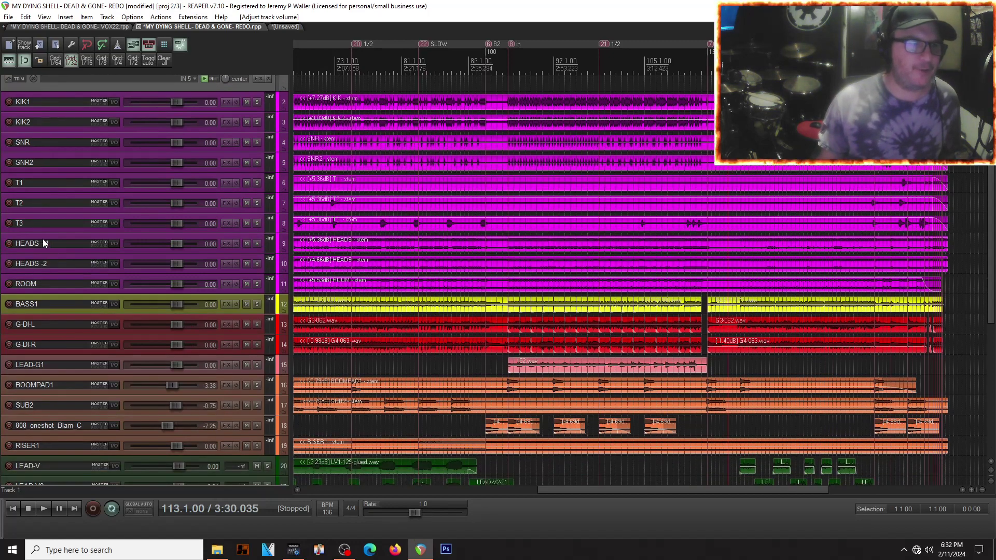
left_click(40, 238)
left_click(31, 267, "shift")
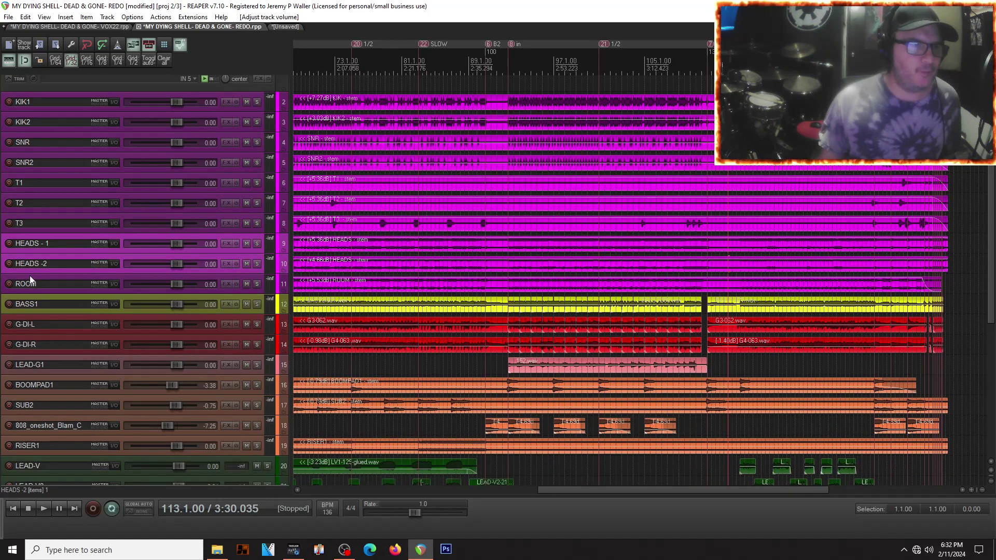
left_click(30, 279, "shift")
scroll(32, 275, "down", 4)
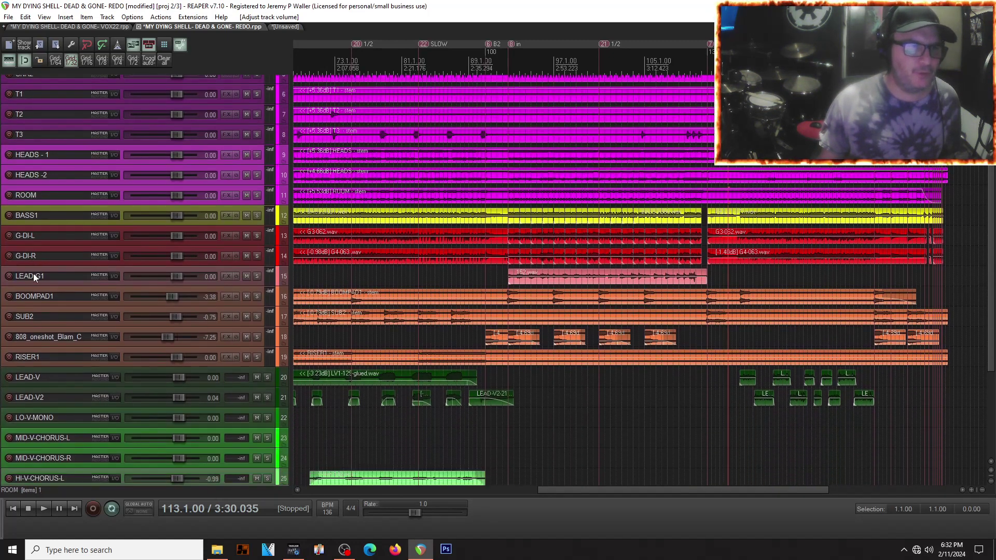
scroll(34, 273, "down", 1)
left_click(32, 261, "ctrl")
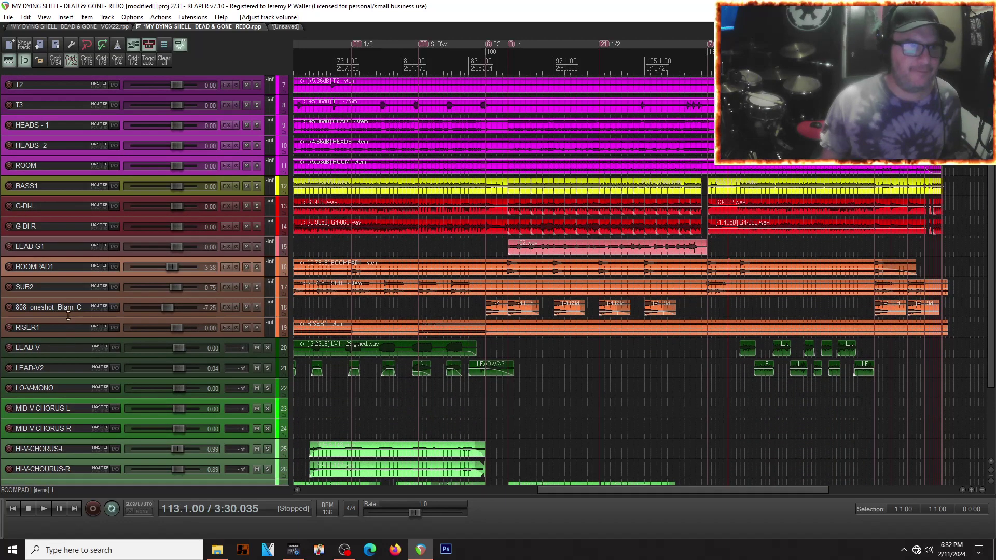
left_click(36, 282, "ctrl")
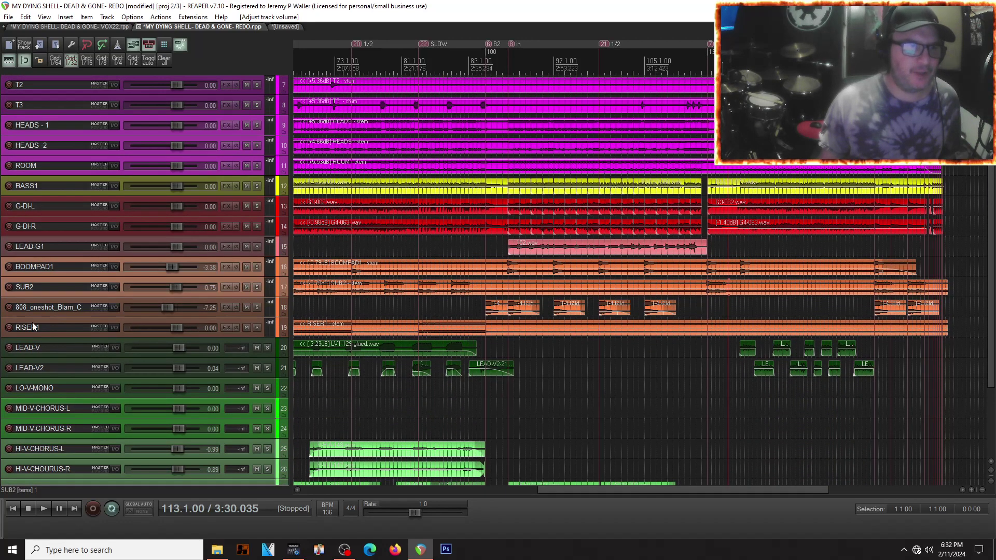
left_click(33, 322, "ctrl")
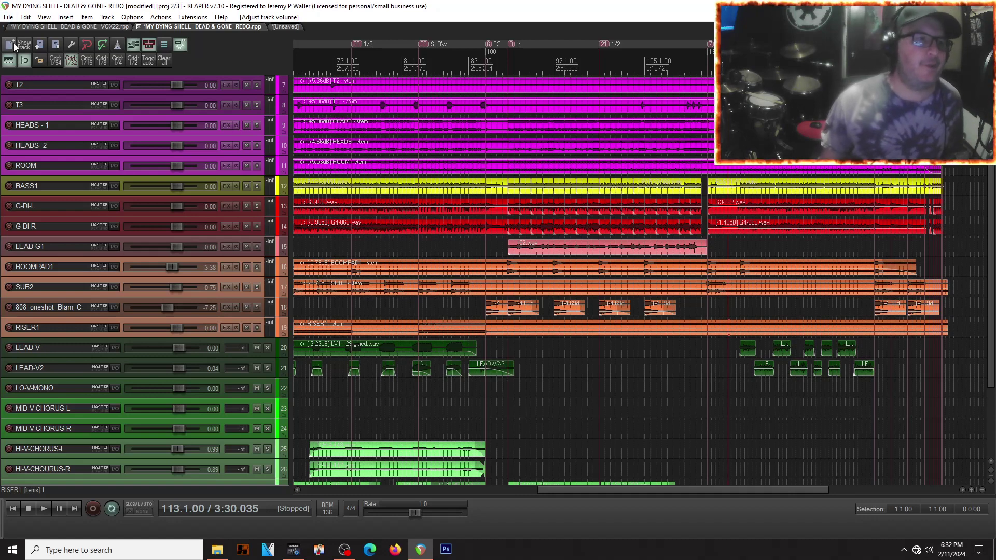
Render the selected tracks as stems with channels set to Stereo, and check the output folder
left_click(10, 18)
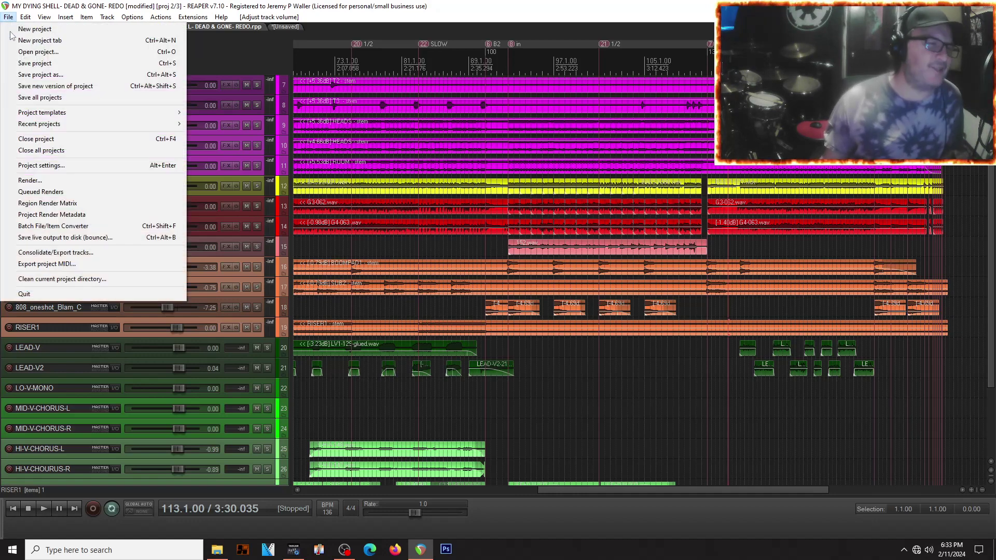
left_click(31, 180)
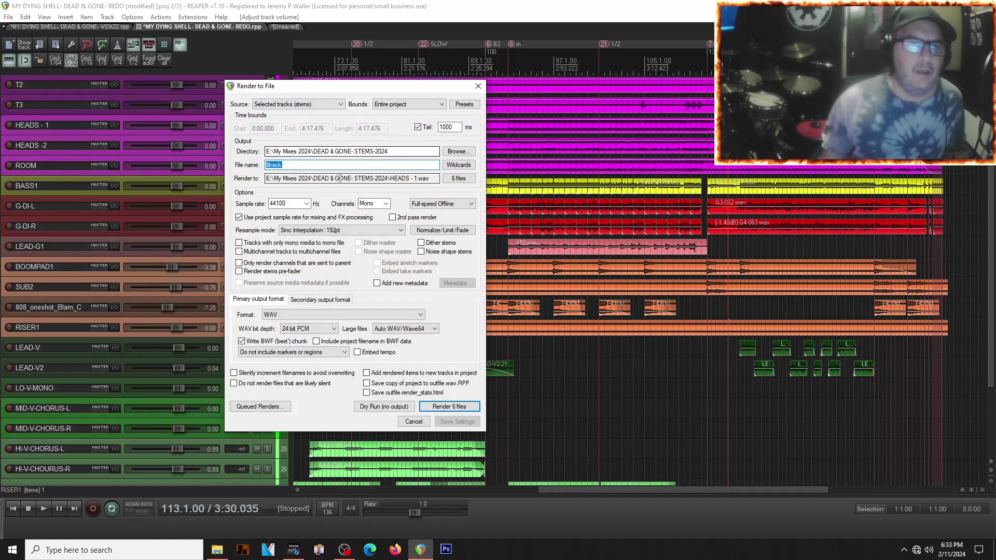
left_click(373, 204)
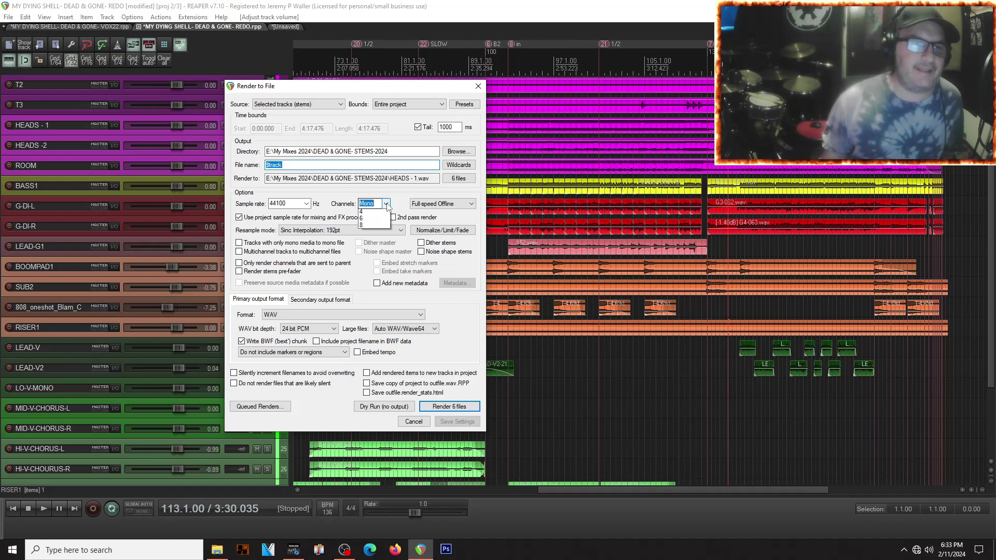
left_click(371, 221)
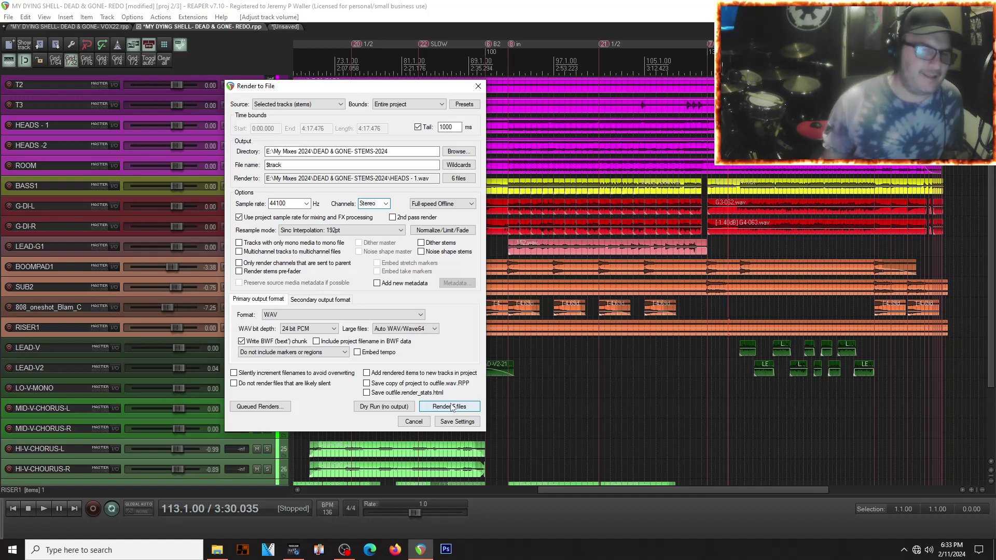
left_click(449, 407)
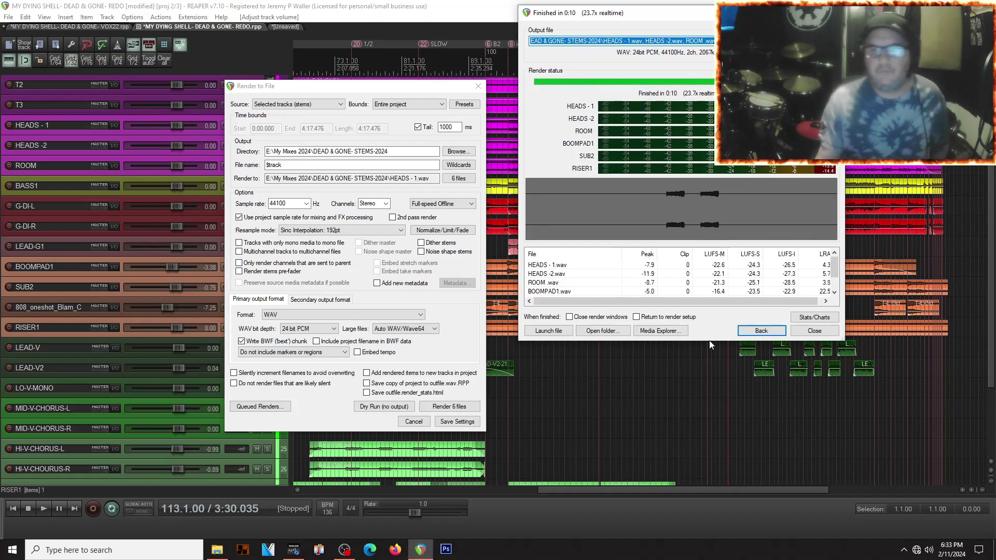
left_click(820, 332)
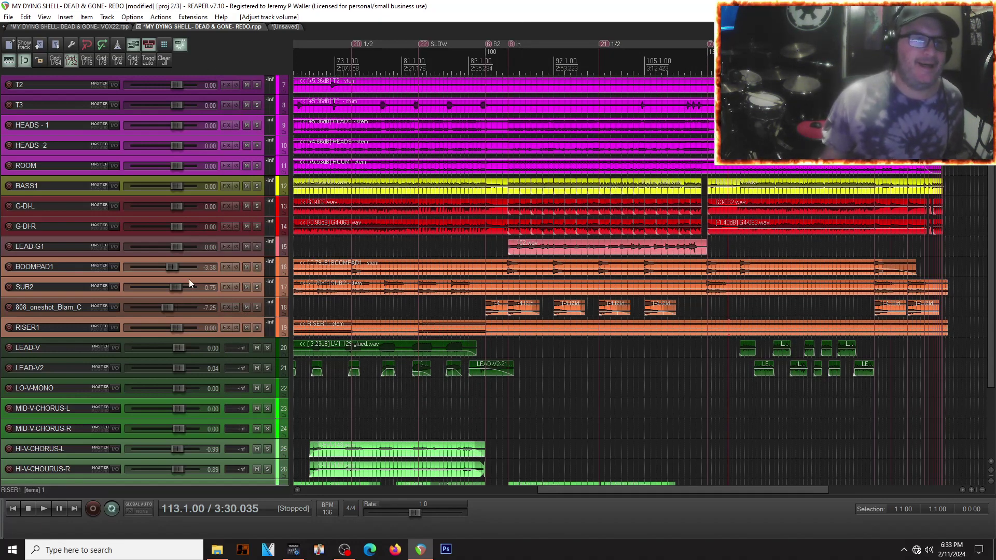
left_click(216, 549)
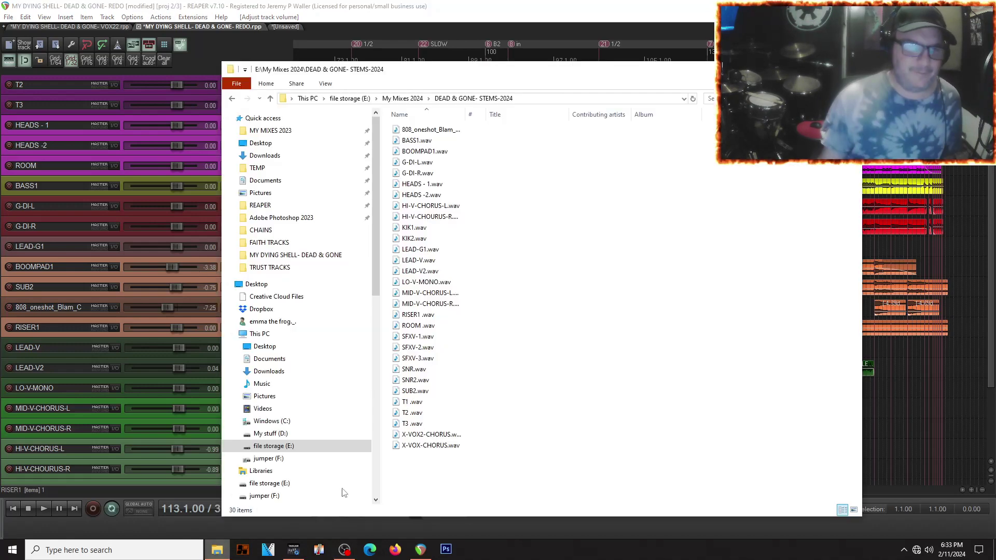
Check the tempo of the DEAD & GONE- REDO project and set the unsaved project's tempo to 136 BPM
left_click(286, 26)
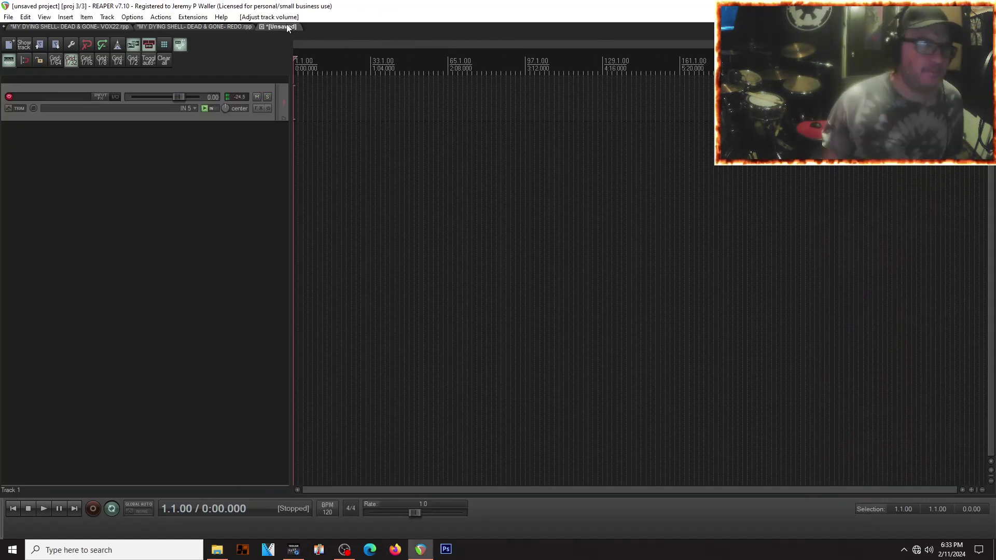
left_click(8, 16)
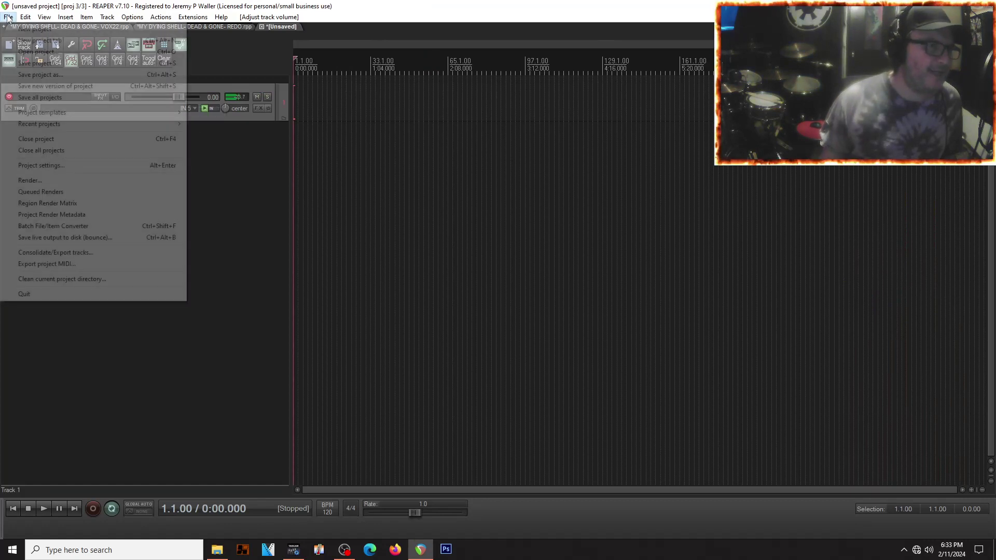
left_click(190, 452)
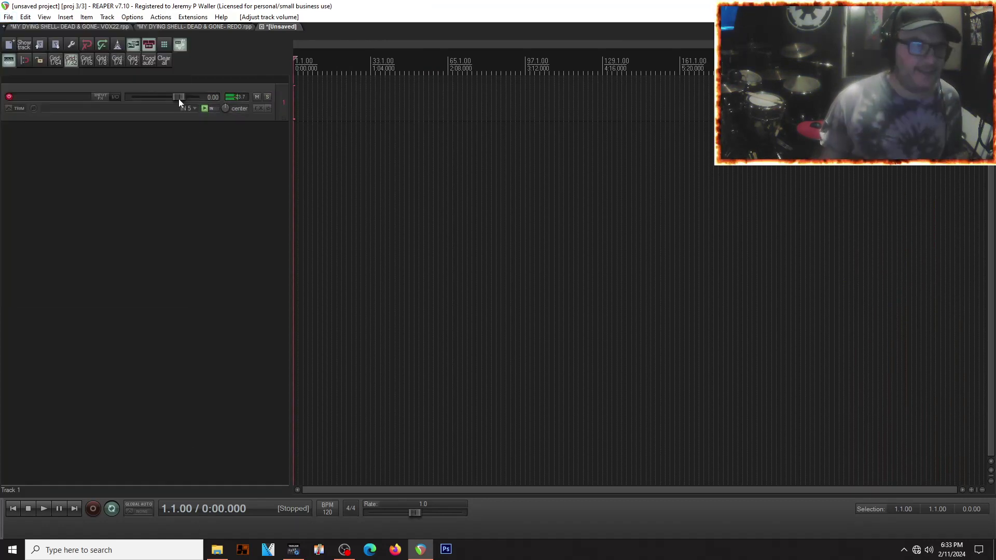
left_click(161, 26)
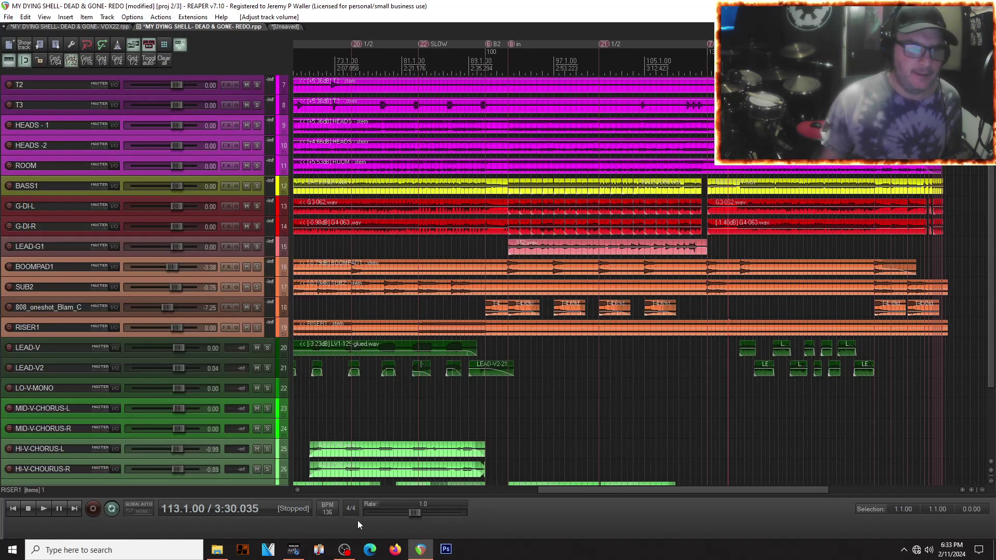
left_click(286, 27)
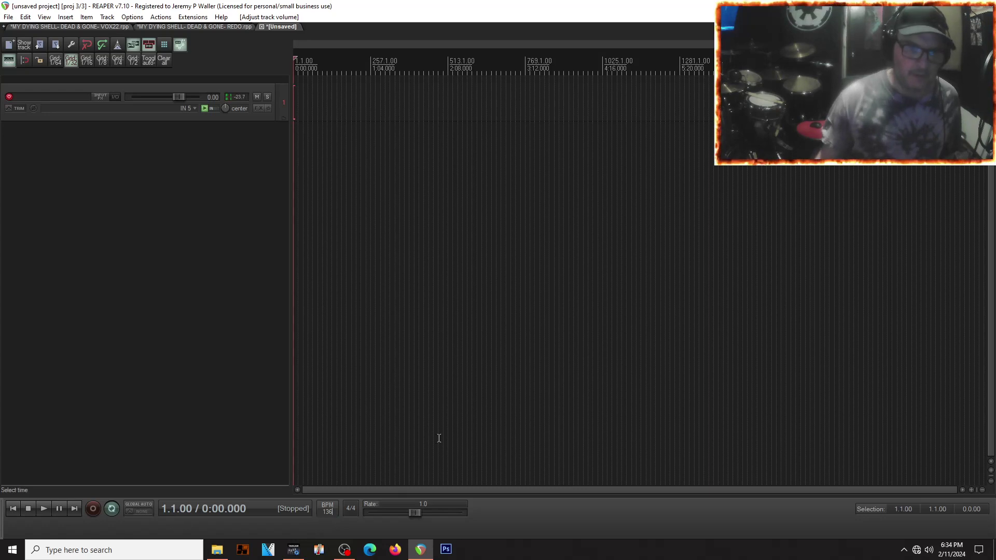
key("BackSpace")
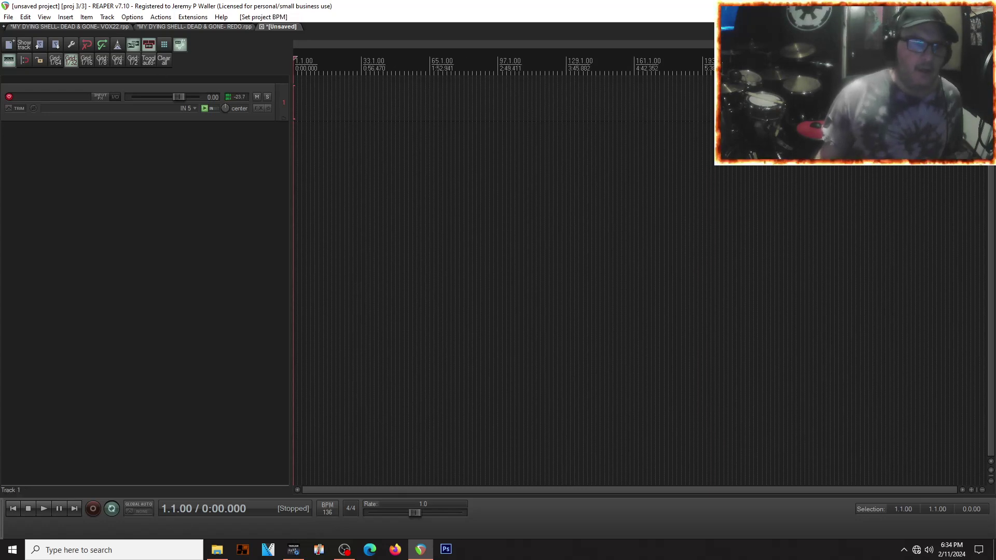
Save the unsaved project in the My Mixes 2024 folder as DEAD & GONE- ROCK REMIX-2024
left_click(6, 18)
mouse_move(42, 127)
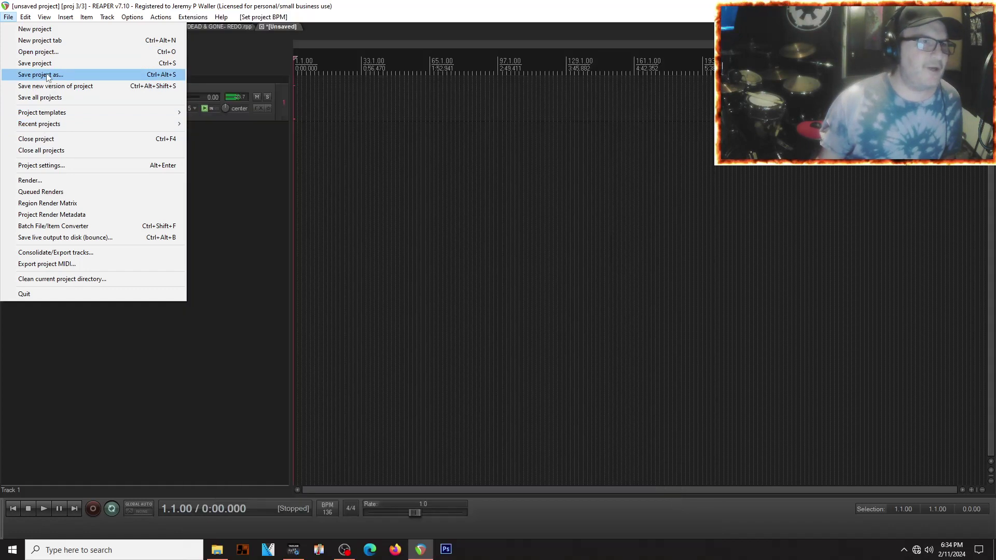
left_click(45, 75)
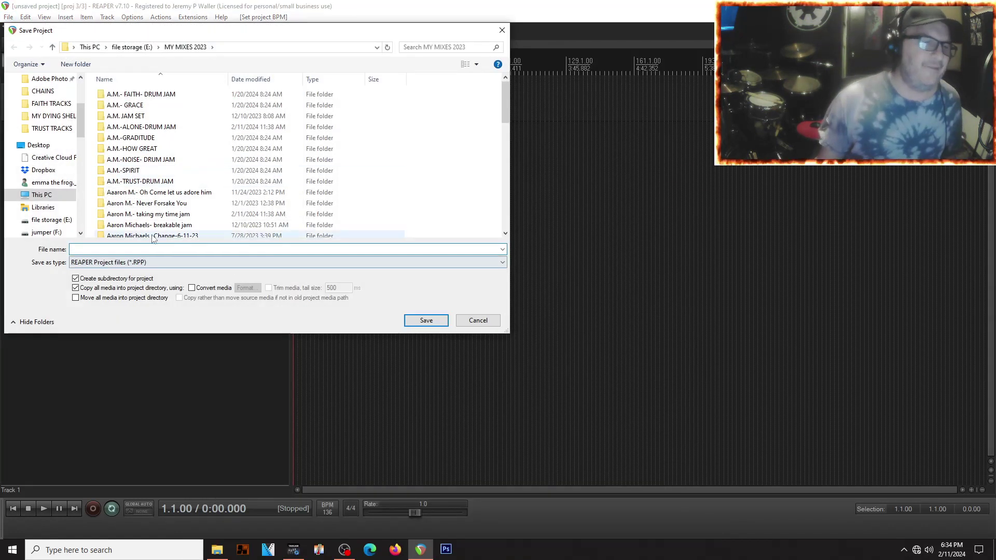
left_click(136, 47)
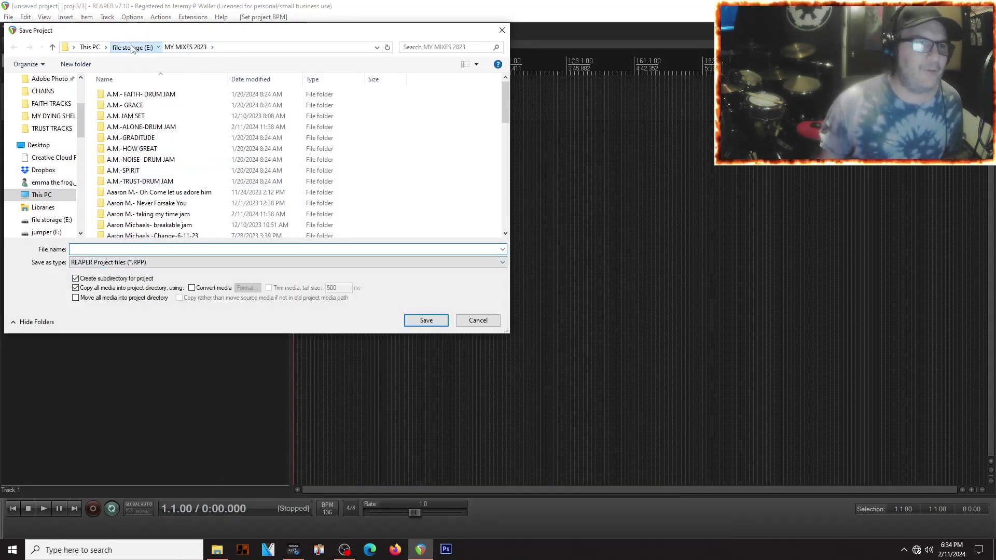
left_click(109, 189)
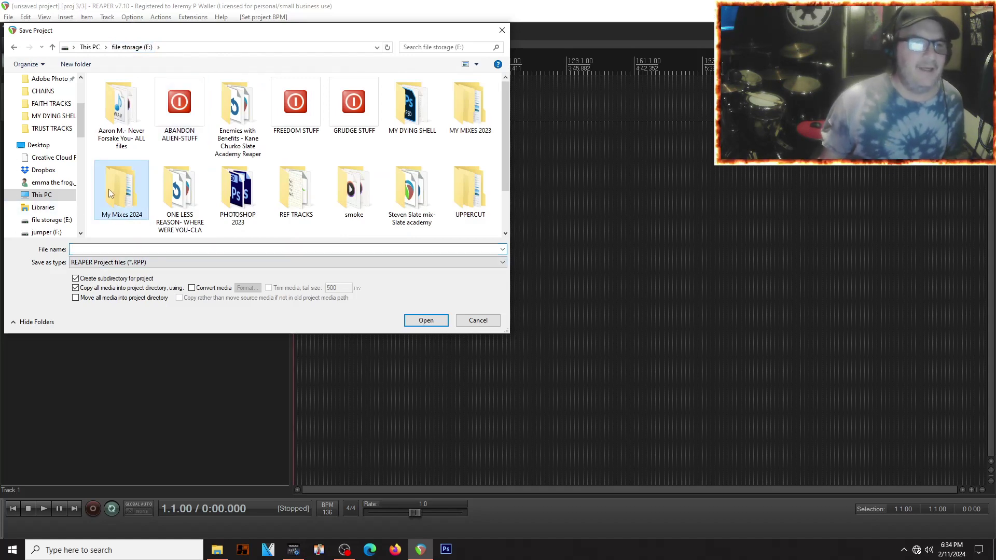
double_click(131, 189)
left_click(96, 247)
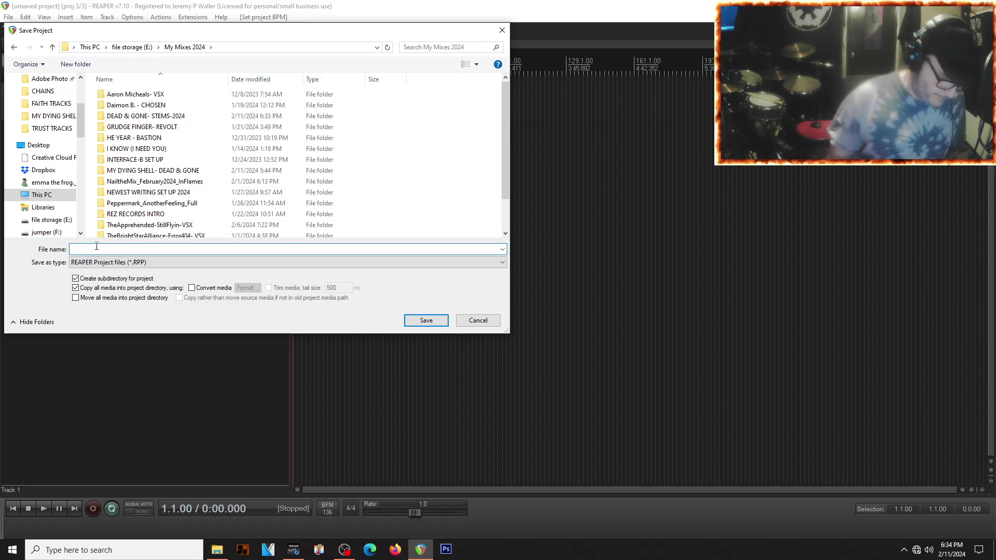
type("DEAD")
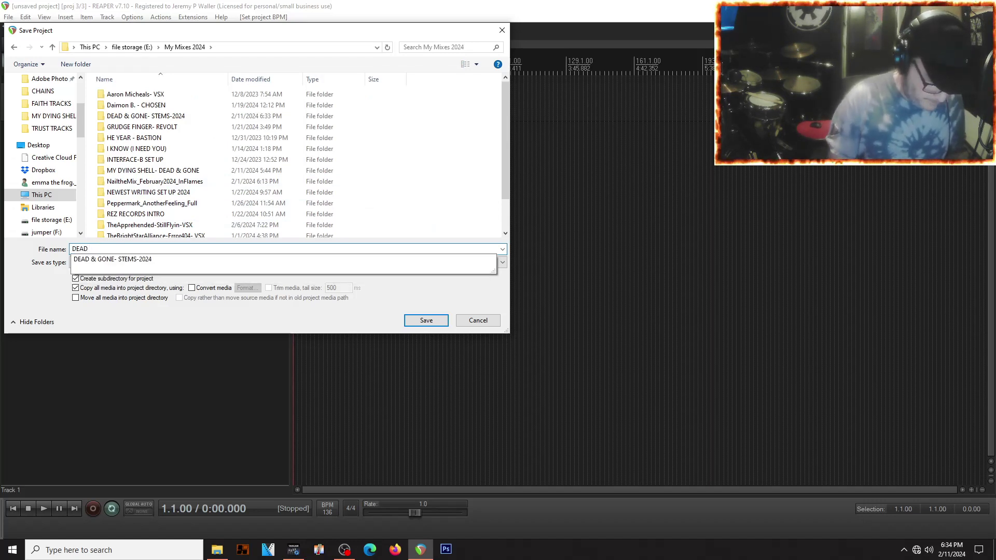
type(" & GONE- ROCK REMIX-2024")
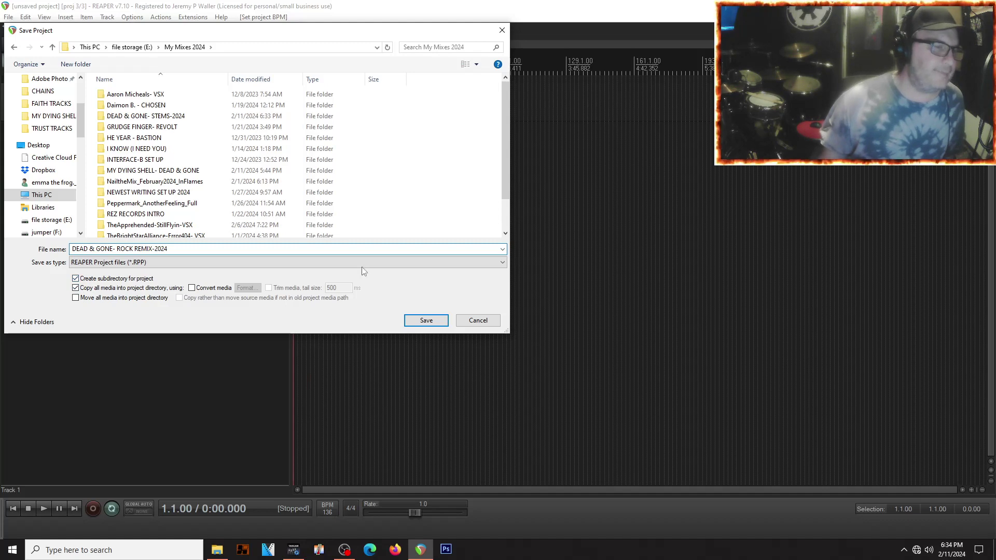
left_click(420, 322)
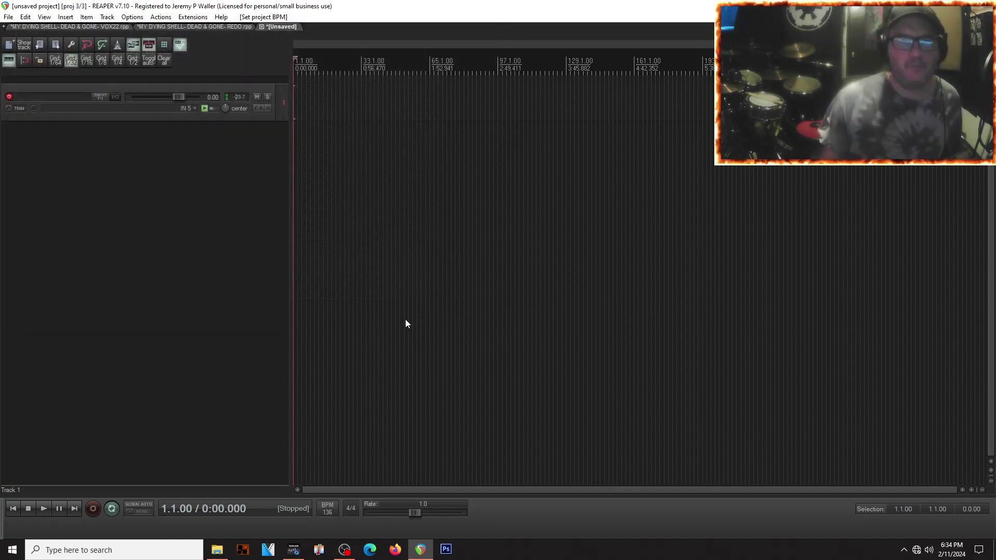
Import all stem files from the DEAD & GONE- STEMS-2024 folder at the same time position on separate tracks
left_click(217, 550)
left_click_drag(387, 126, 454, 468)
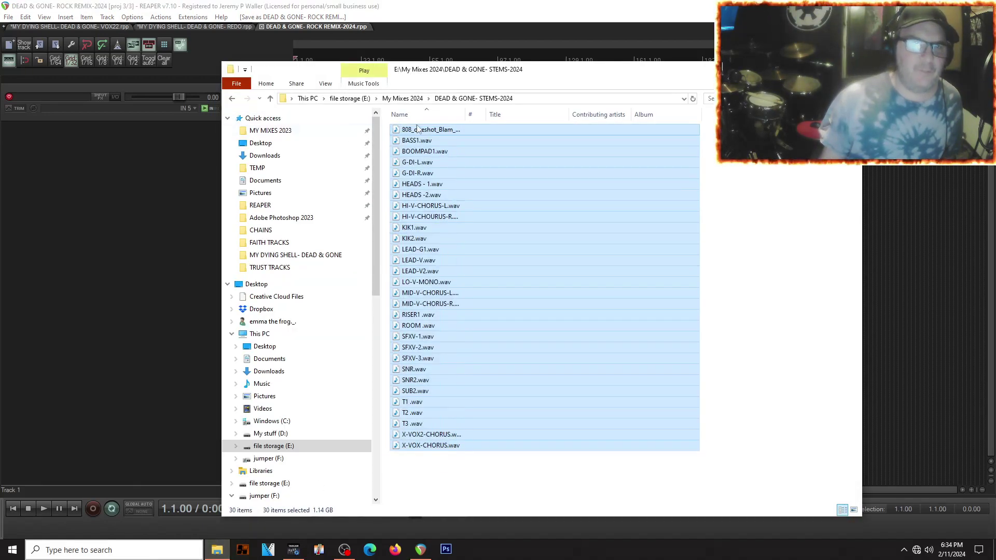
left_click_drag(70, 182, 70, 179)
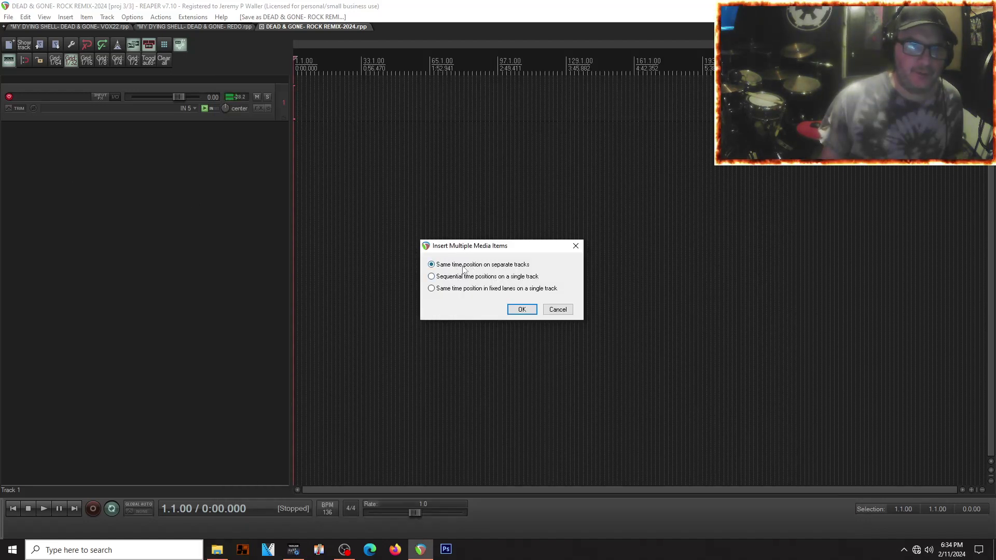
left_click(522, 309)
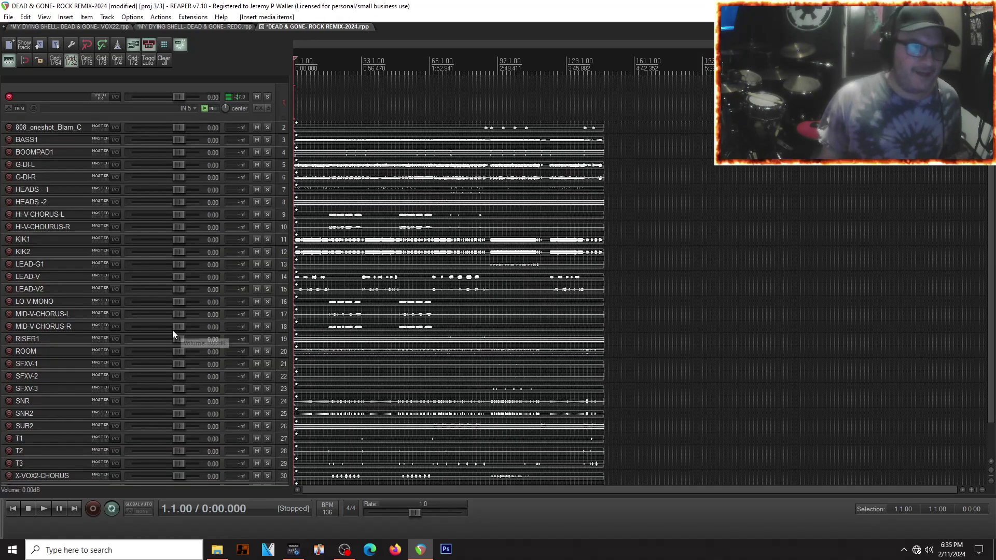
scroll(173, 334, "down", 3)
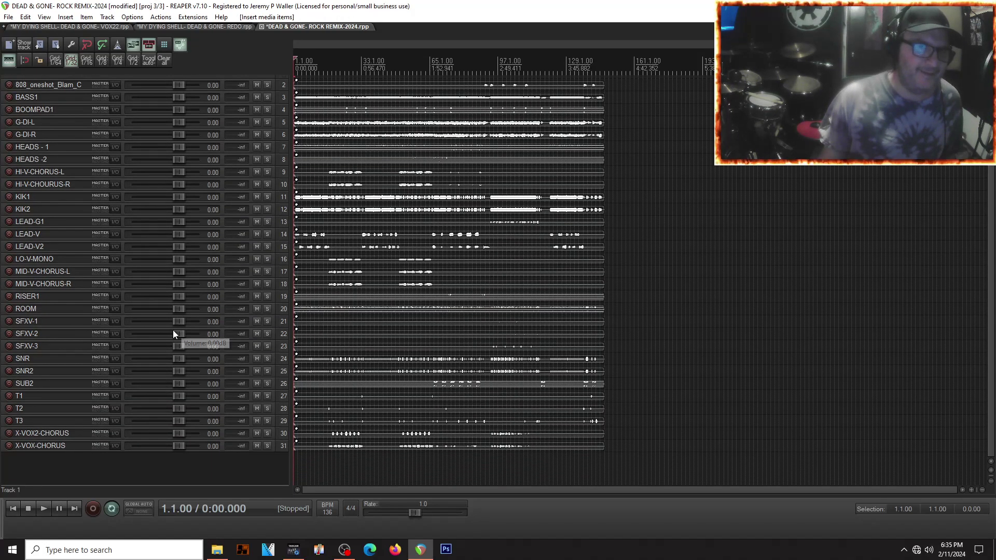
scroll(75, 344, "up", 2)
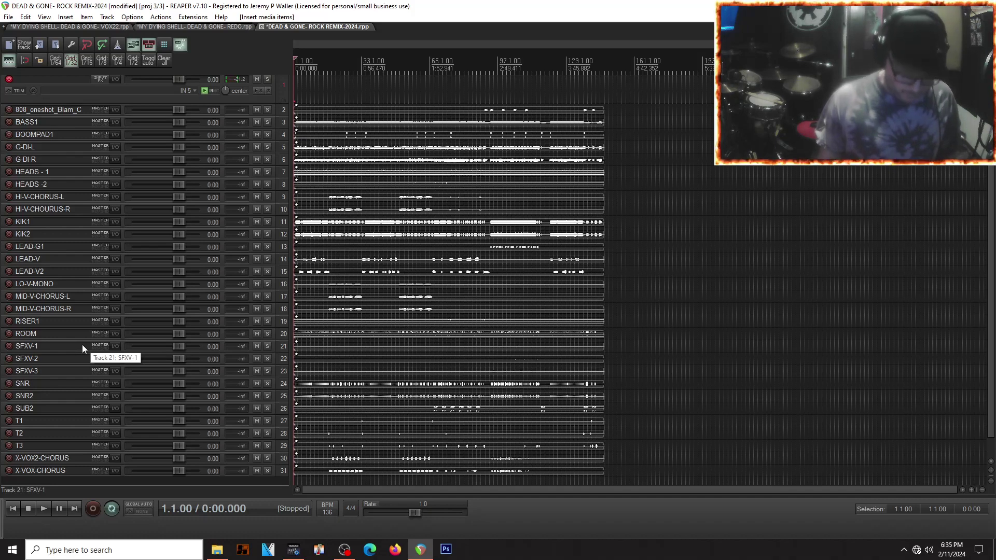
Set the mixer panel layout of all tracks to Narrow and return to the arrange view
key("ctrl+m")
left_click(103, 412)
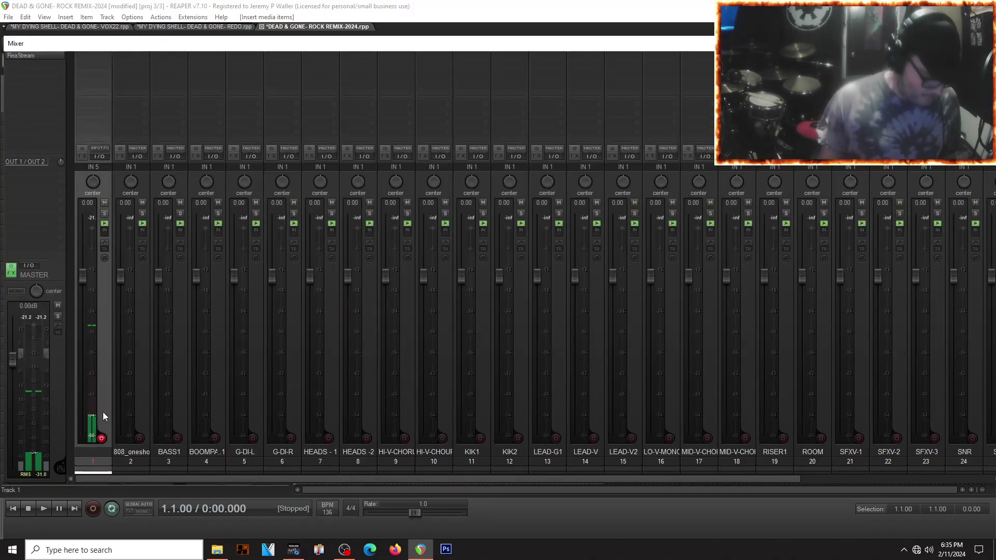
right_click(102, 410)
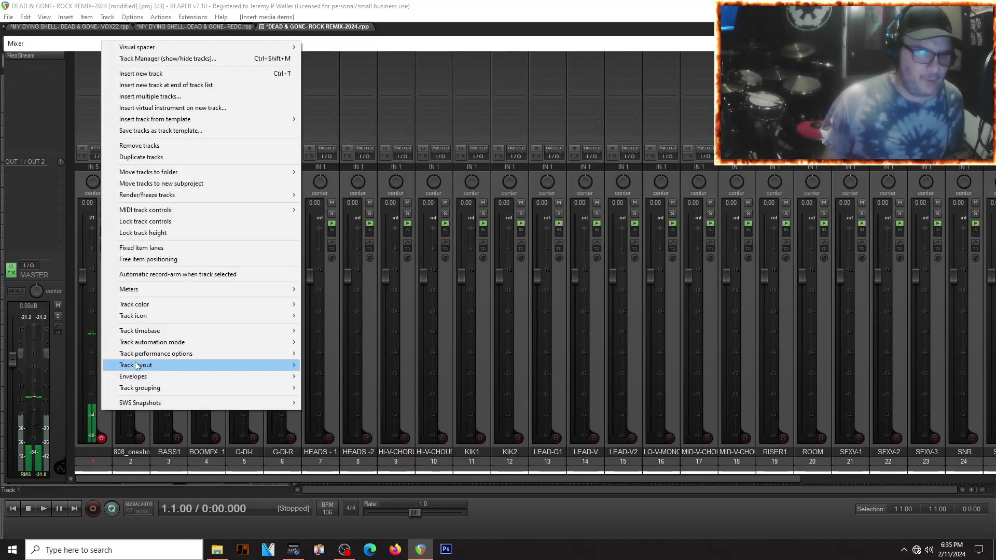
mouse_move(136, 364)
mouse_move(334, 376)
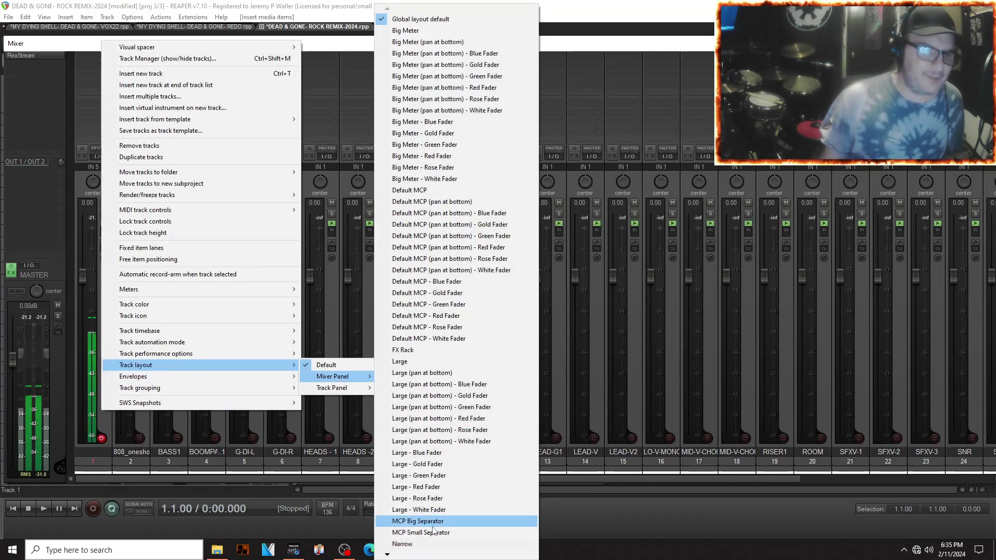
left_click(409, 544)
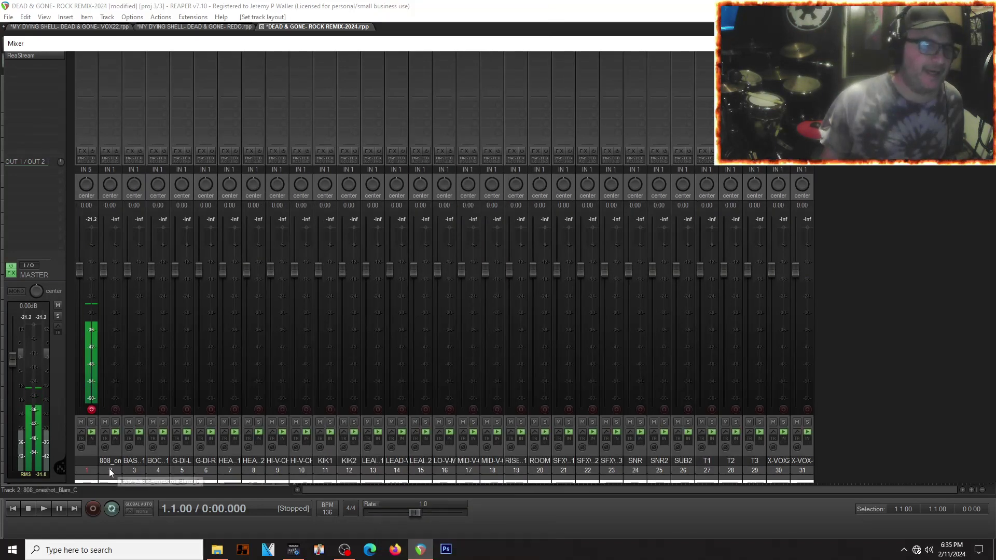
key("period")
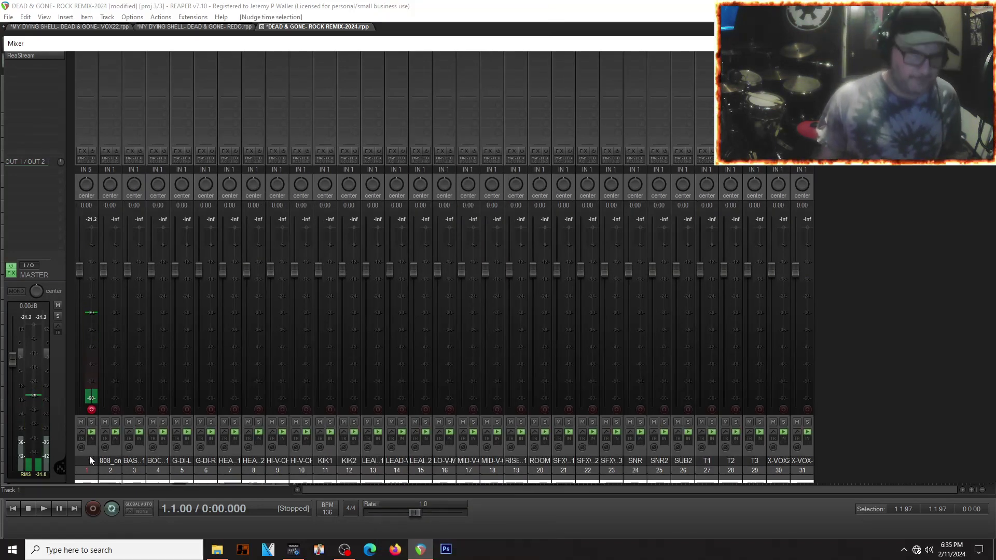
left_click(166, 482)
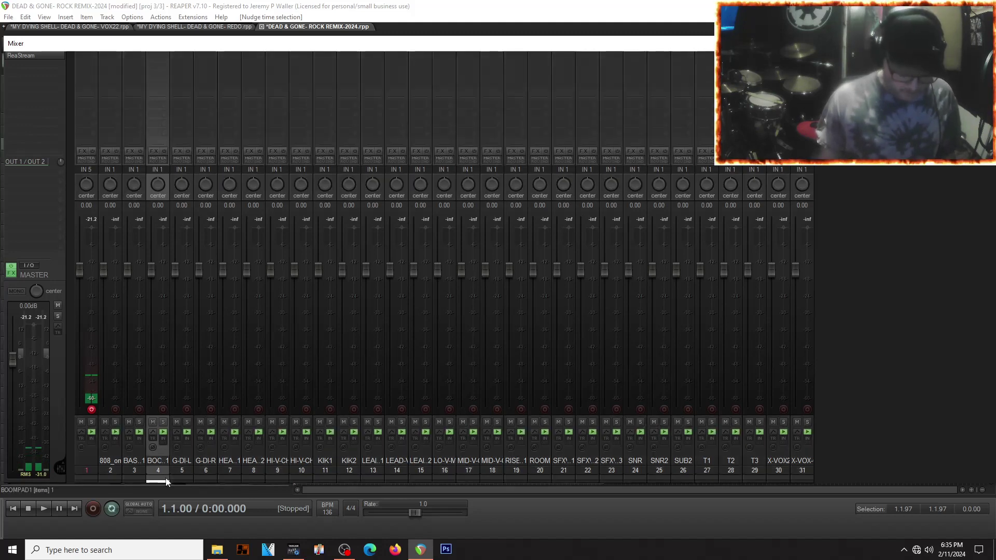
key("ctrl+m")
Select the kick, snare, tom, ROOM and HEADS tracks and move them together above 808_oneshot_Blam_C
scroll(67, 475, "down", 2)
left_click_drag(29, 431, 21, 402)
mouse_move(29, 354)
left_mouse_down()
mouse_move(22, 392)
mouse_move(21, 368)
left_mouse_up()
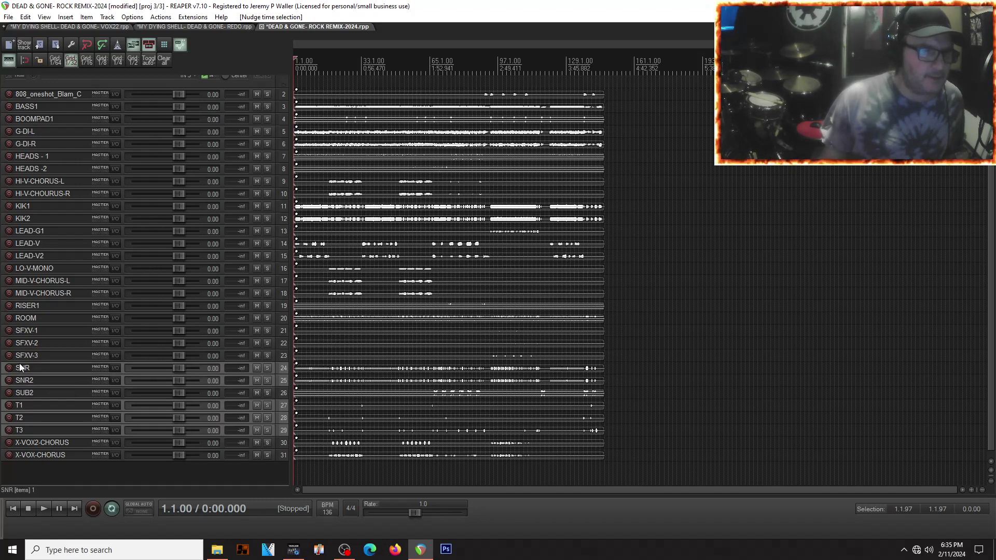
left_click(21, 317, "ctrl")
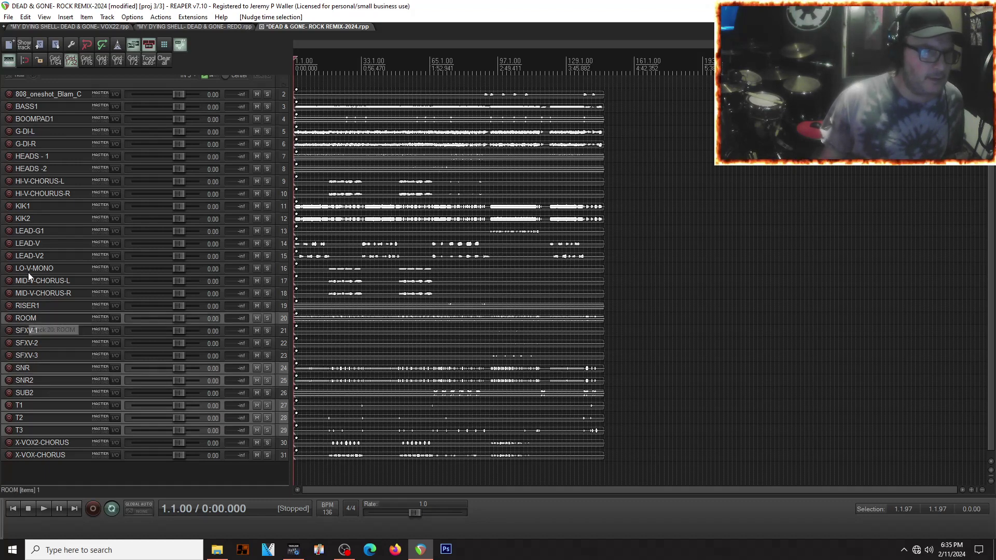
left_click(22, 218, "ctrl")
left_click(22, 206, "ctrl")
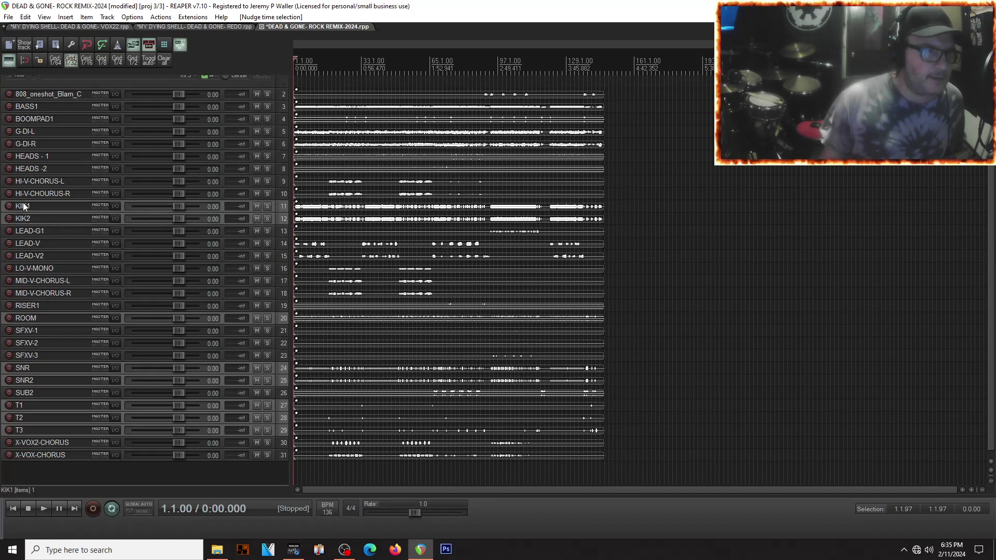
left_click(27, 169, "ctrl")
left_click(26, 155, "ctrl")
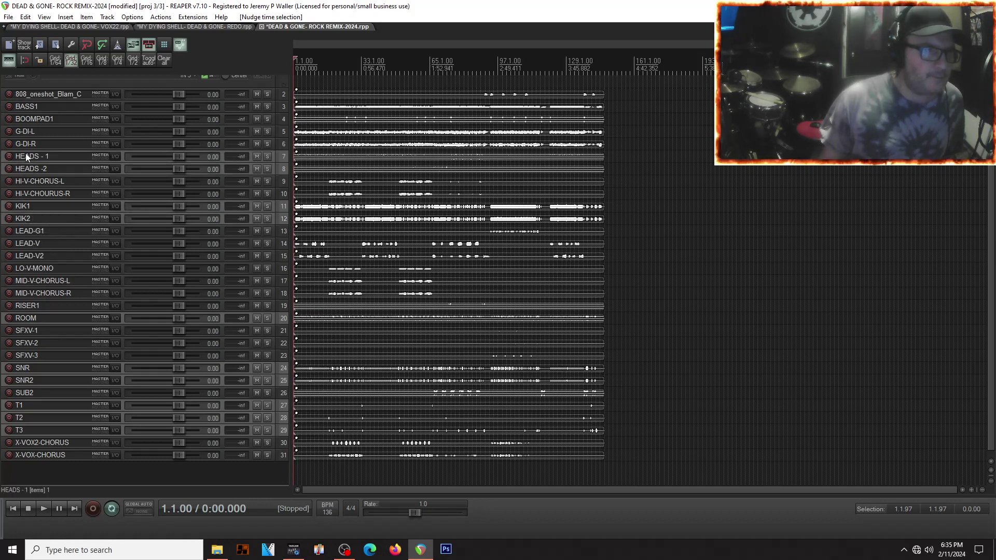
left_click_drag(24, 154, 29, 88)
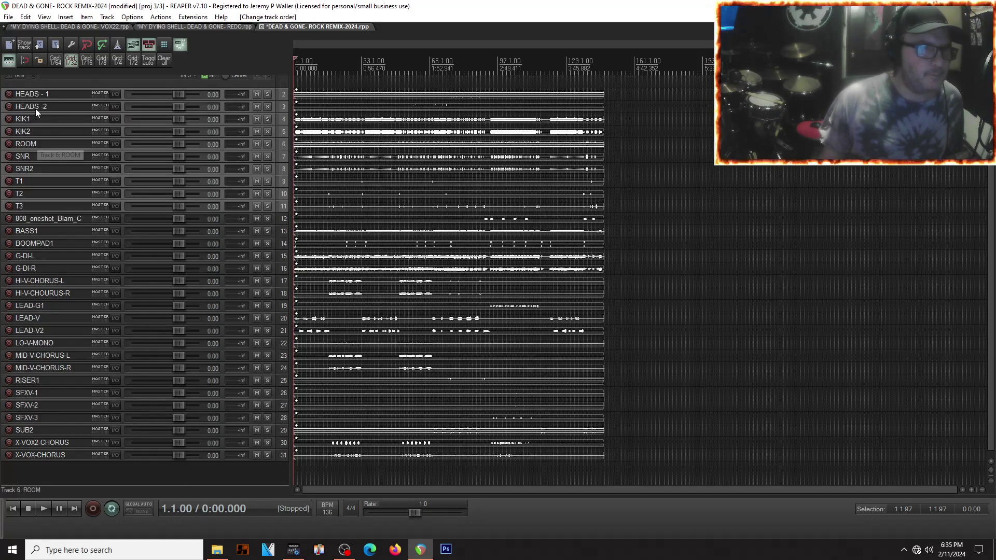
Move KIK1 and KIK2 above HEADS - 1, and place SNR and SNR2 directly below KIK2
left_click(28, 193)
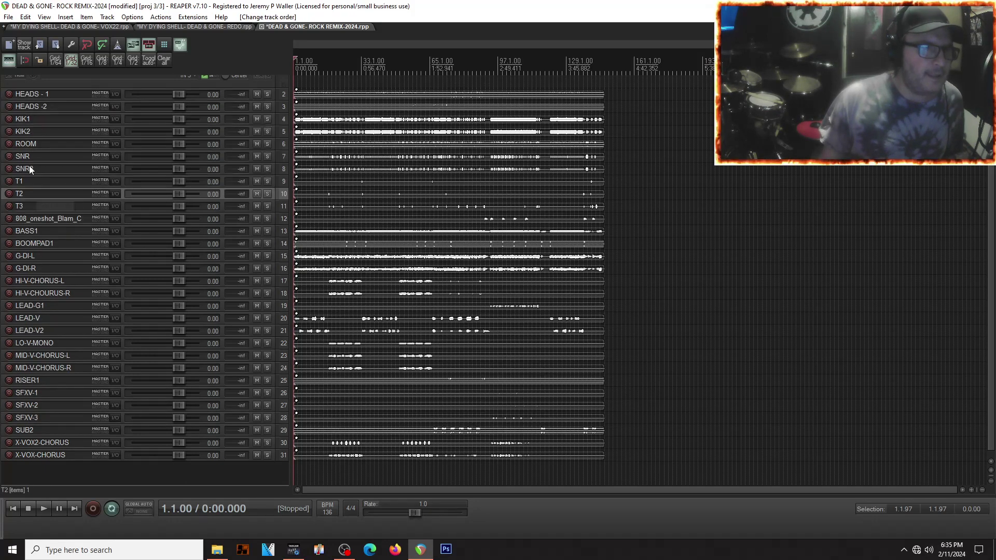
left_click(26, 116)
left_click(22, 132, "shift")
left_click_drag(23, 122, 22, 88)
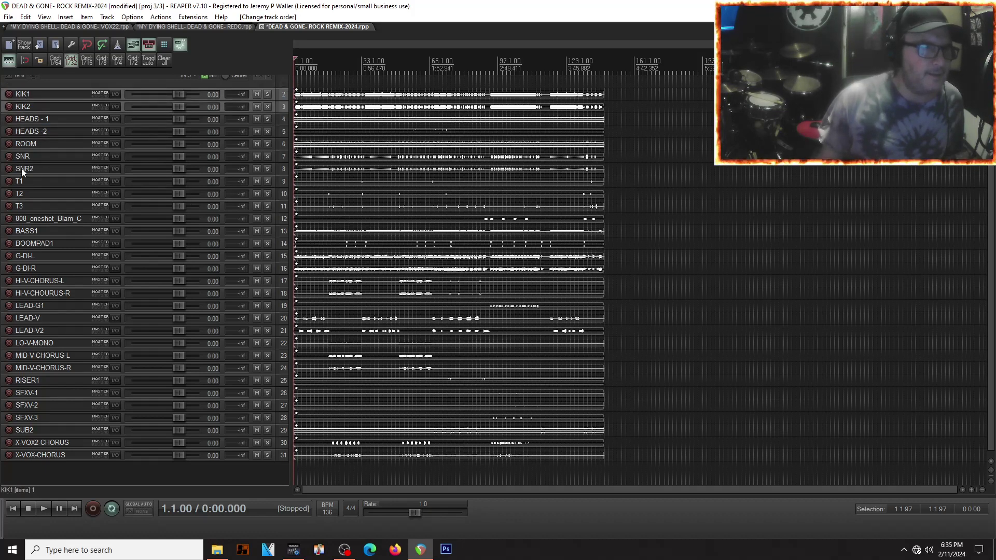
left_click(21, 168)
left_click(21, 158, "shift")
left_click_drag(21, 157, 23, 113)
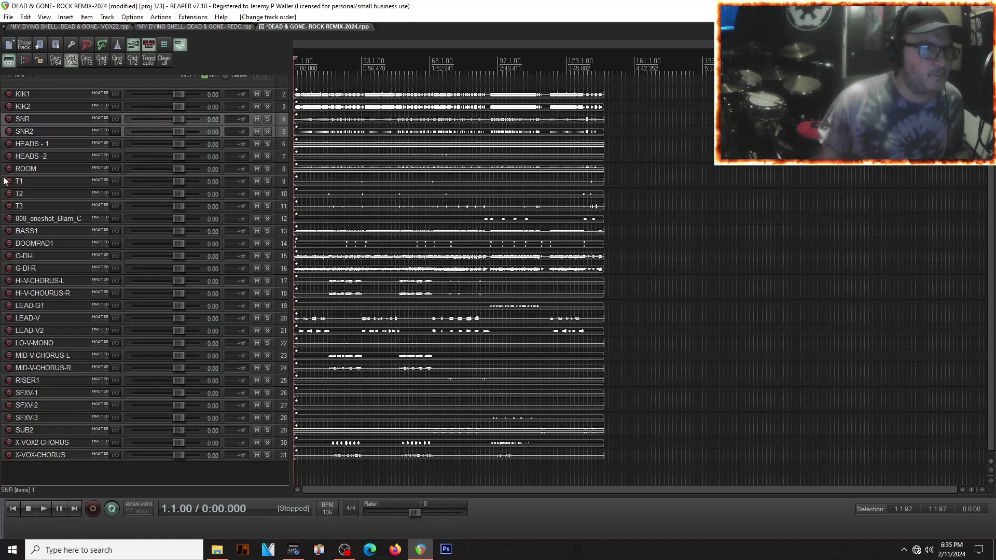
Move T1, T2 and T3 directly below SNR2, and select all drum tracks from KIK1 to ROOM
left_click(33, 185)
left_click(29, 210, "shift")
left_click_drag(32, 178, 30, 139)
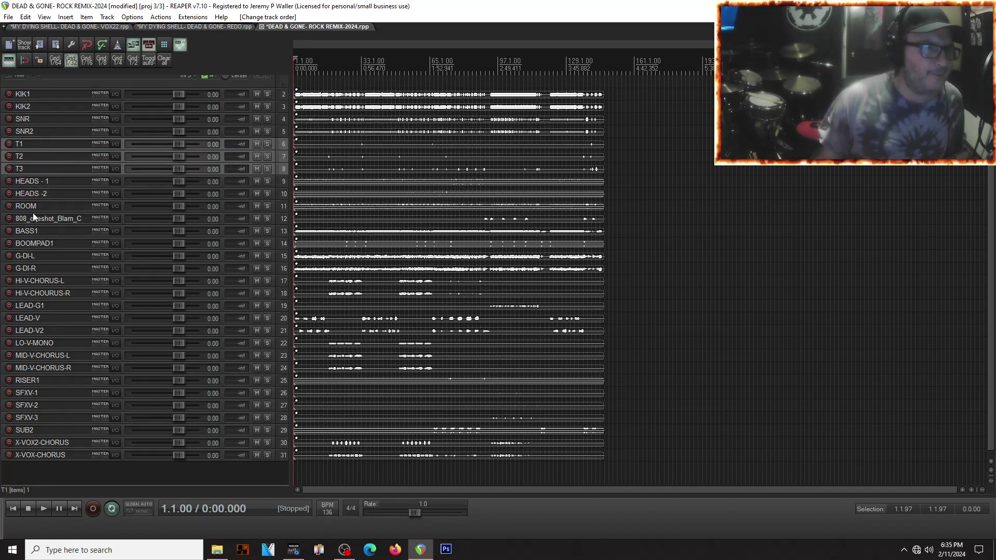
left_click(27, 204)
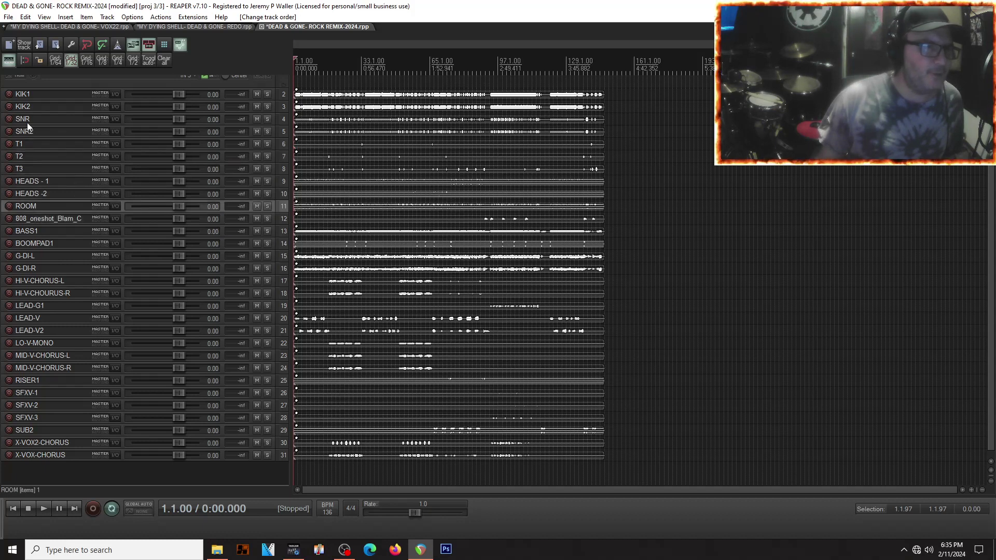
left_click(22, 95, "shift")
Try to color the drum tracks magenta while the items of all tracks are selected, and undo the color change
key("shift+c")
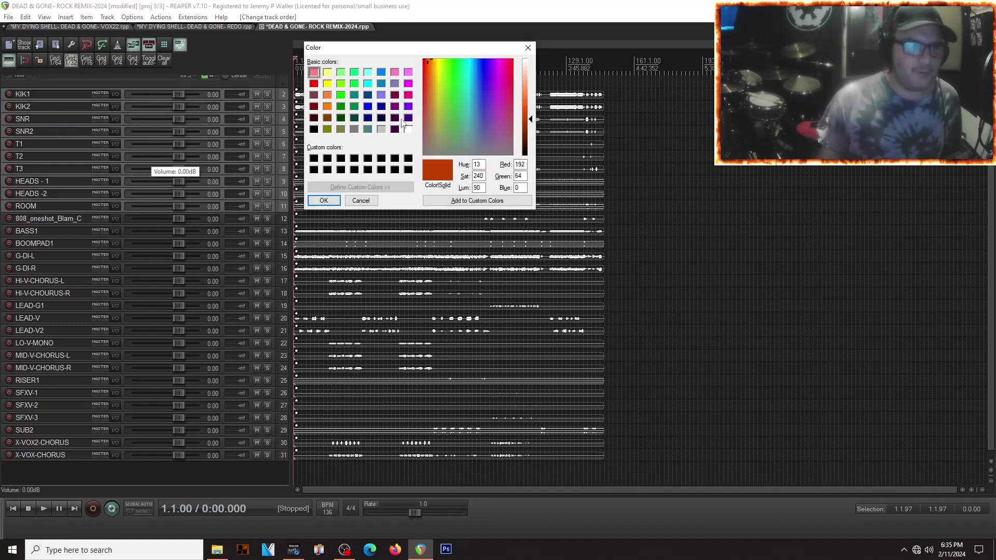
left_click(408, 84)
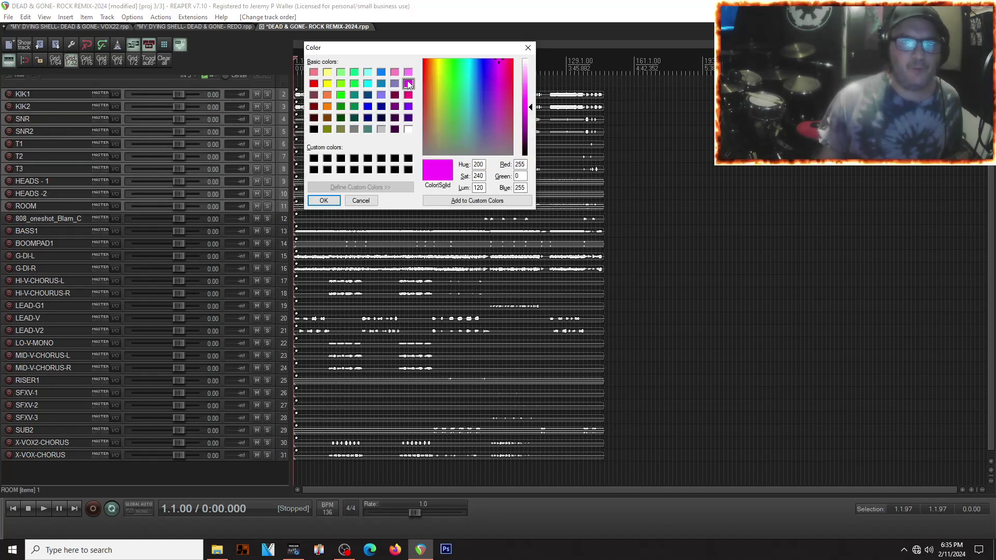
left_click(324, 201)
key("ctrl+z")
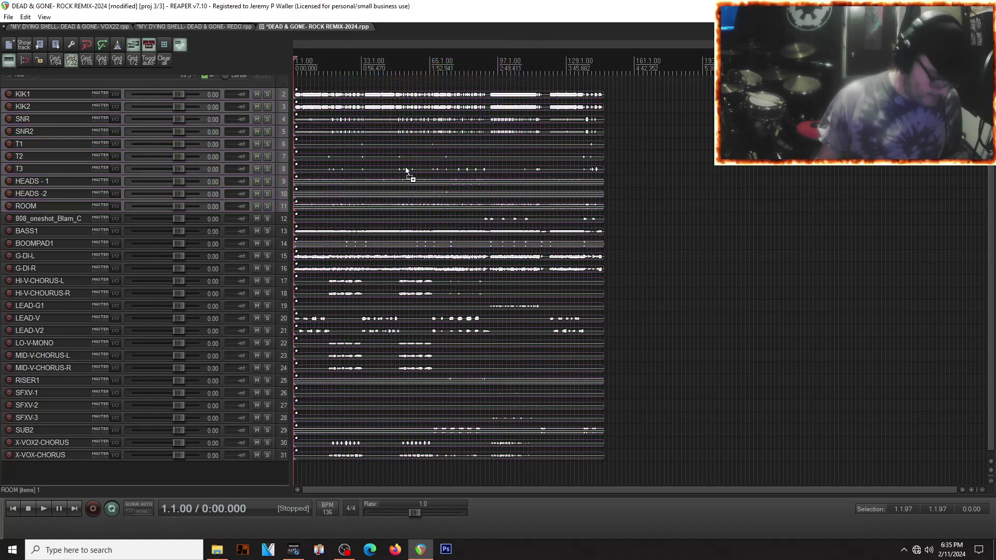
Select only the media items on the drum tracks and color the drum tracks and items magenta
left_click_drag(467, 97, 378, 209)
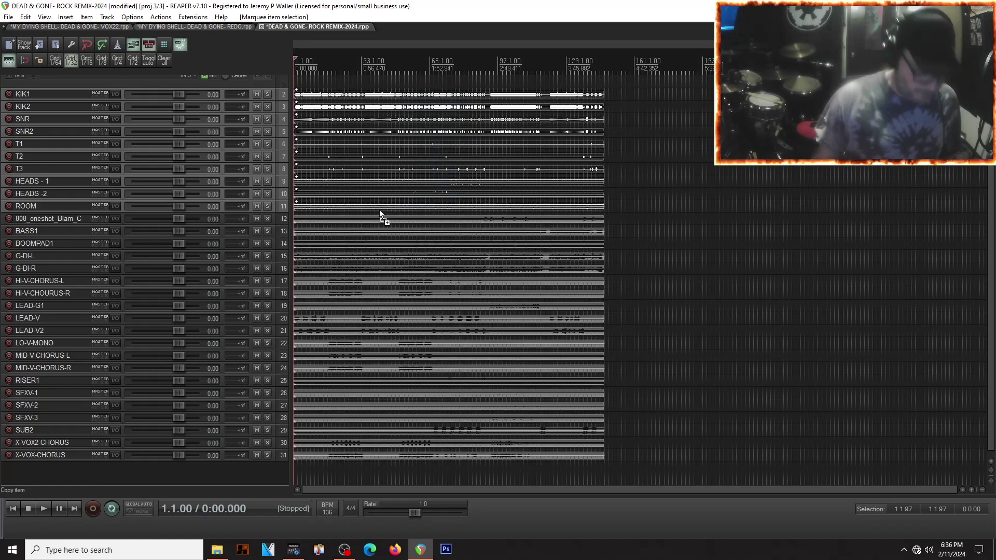
key("ctrl+shift+c")
left_click(408, 83)
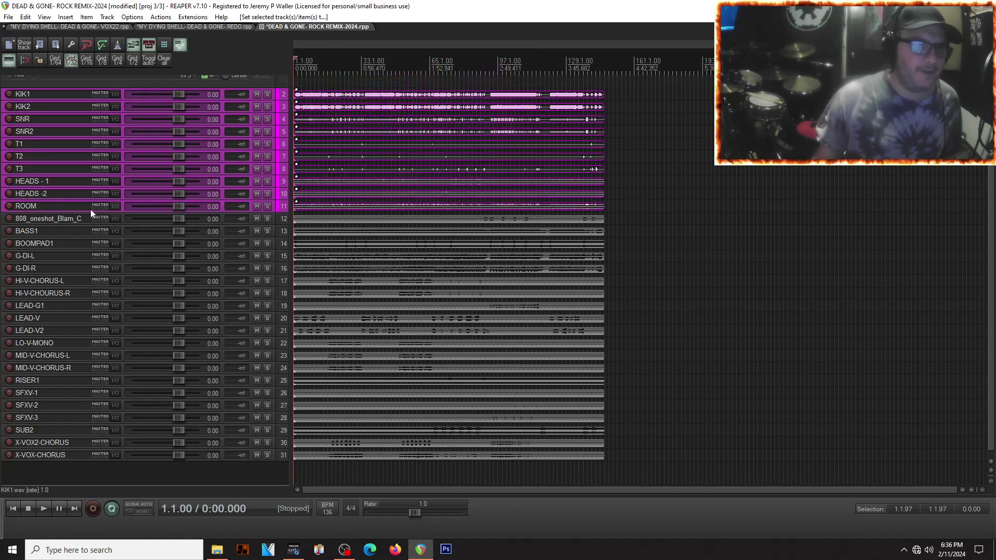
Move the 808_oneshot_Blam_C track directly above RISER1
left_click_drag(45, 220, 36, 381)
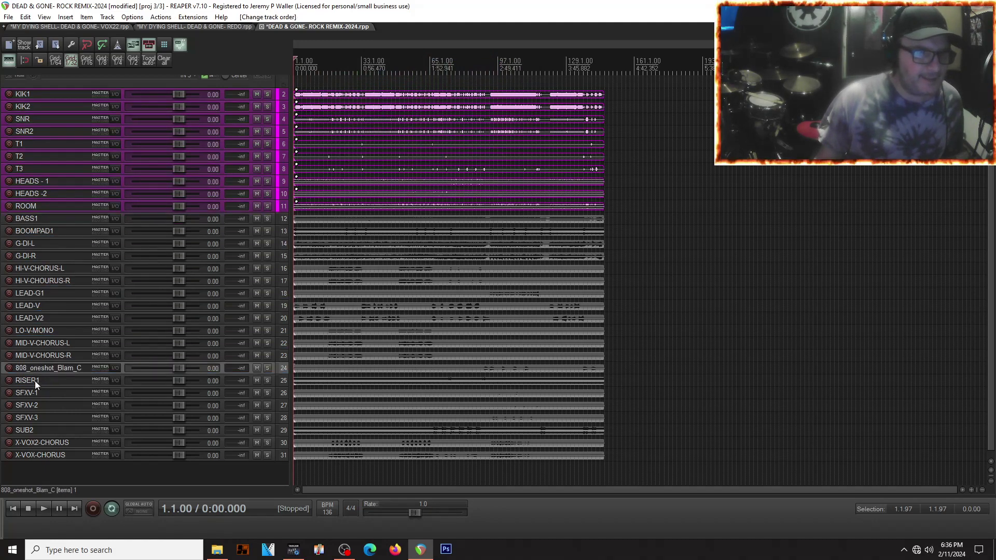
Move BOOMPAD1, 808_oneshot_Blam_C and RISER1 directly below the G-DI tracks, and place LEAD-G1 between G-DI-R and BOOMPAD1
left_click(31, 232)
mouse_move(31, 231)
left_mouse_down()
mouse_move(32, 384)
mouse_move(35, 251)
left_mouse_up()
left_click(26, 314)
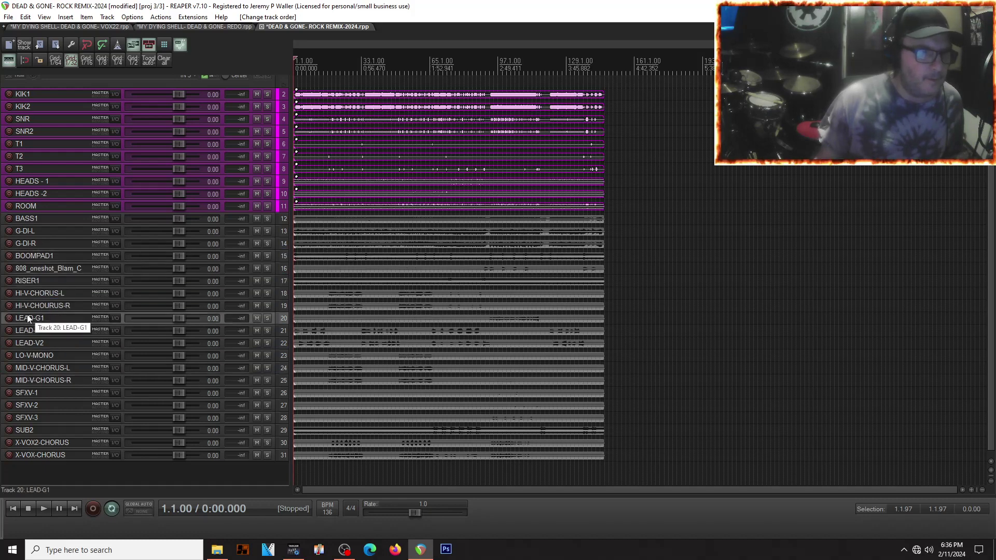
left_click_drag(26, 316, 34, 250)
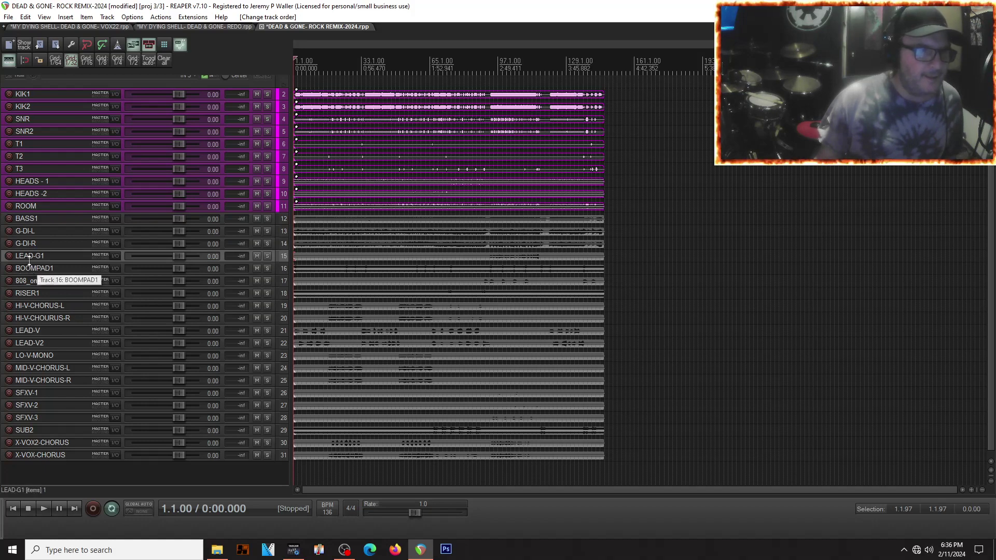
Try to color BASS1 yellow while the drum items are still selected, and undo the color change
left_click(20, 222)
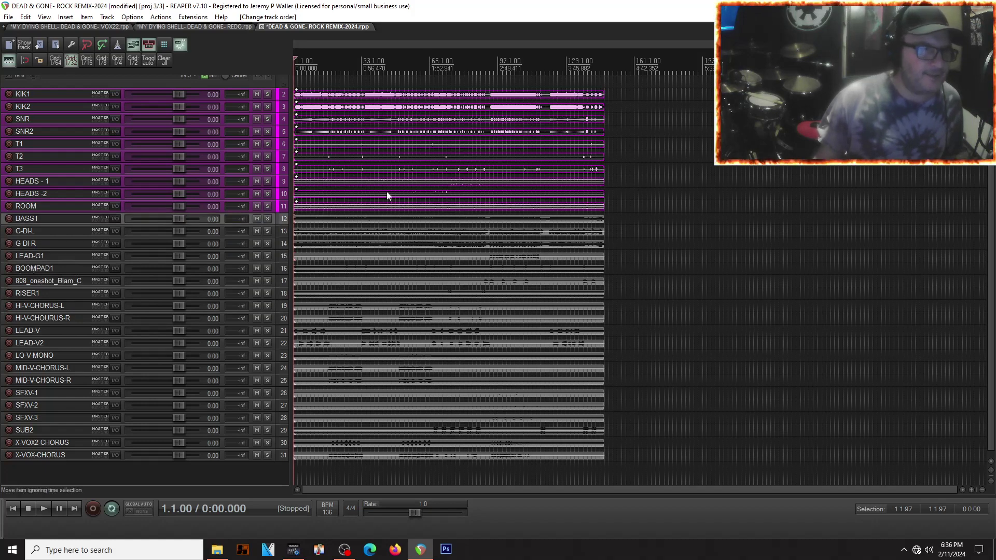
left_click(324, 217)
key("shift+c")
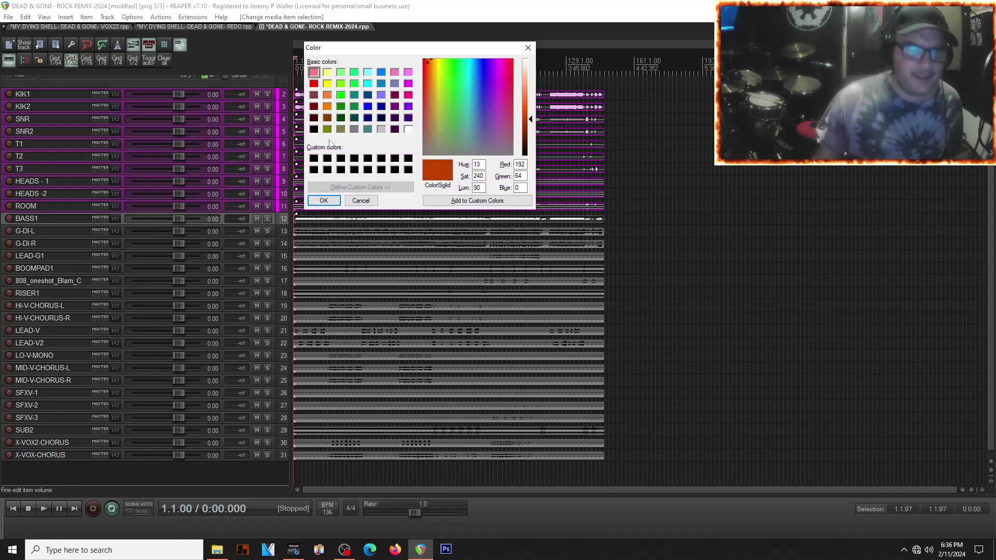
left_click(327, 84)
left_click(323, 200)
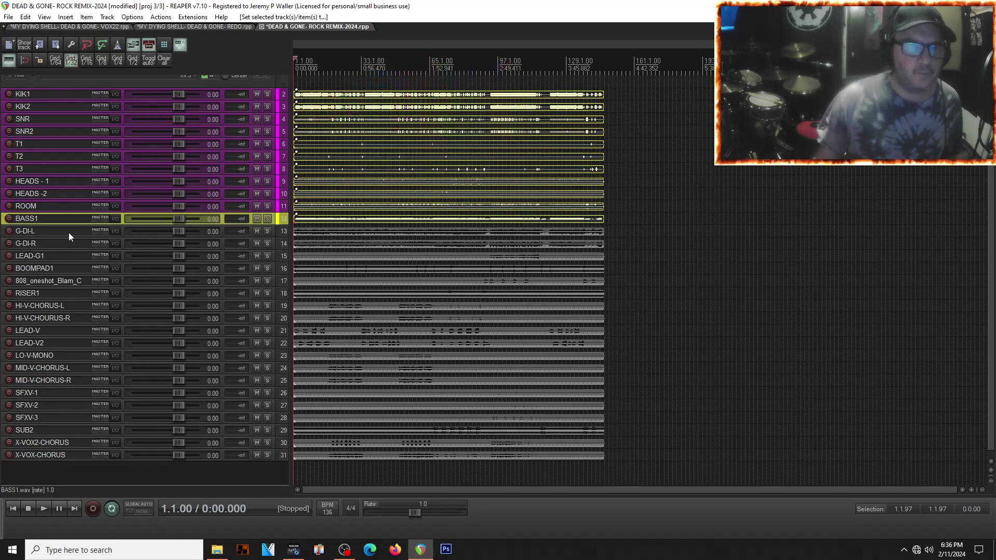
left_click(21, 232)
left_click(22, 240, "shift")
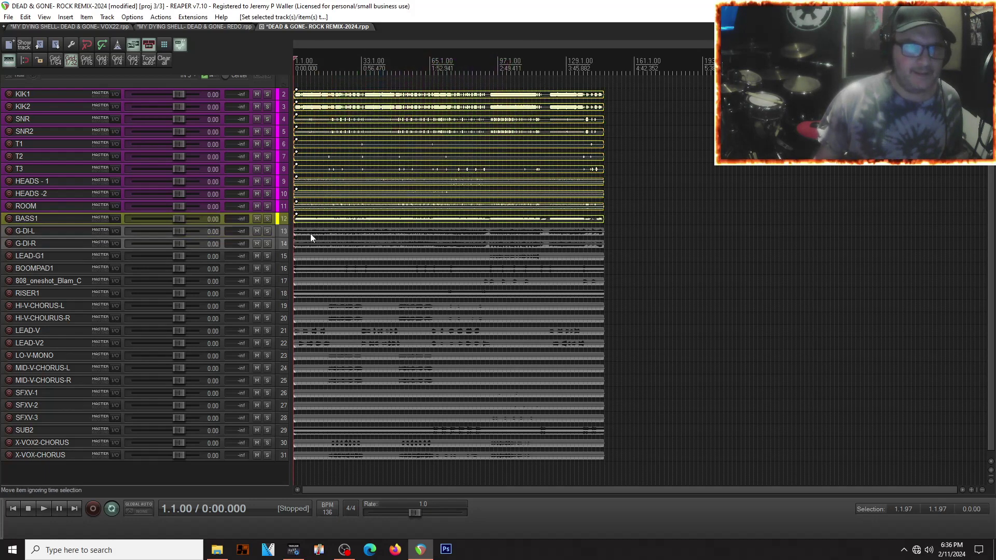
key("ctrl+z")
key("ctrl+z")
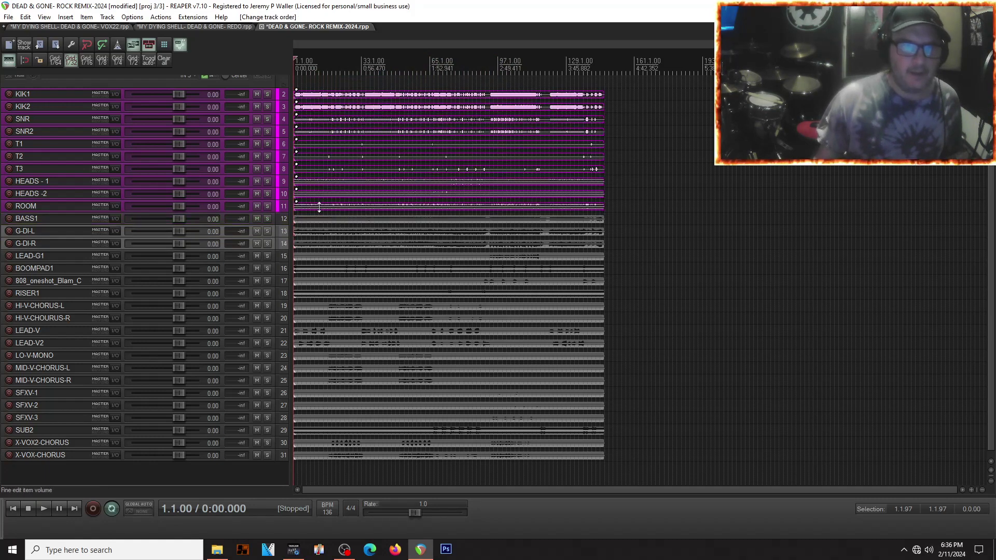
Select only the BASS1 media item and color the BASS1 track and item yellow
left_click(311, 222)
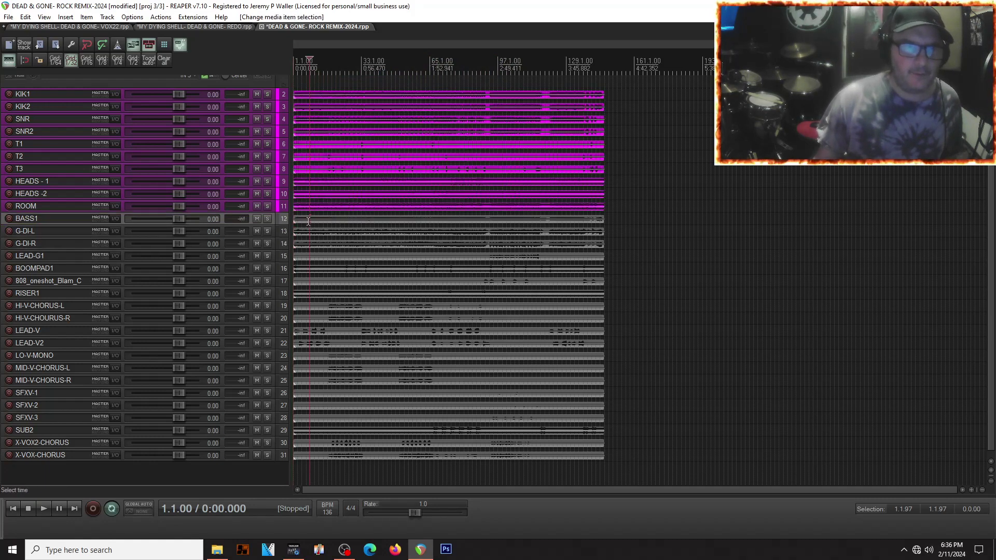
left_click(364, 216)
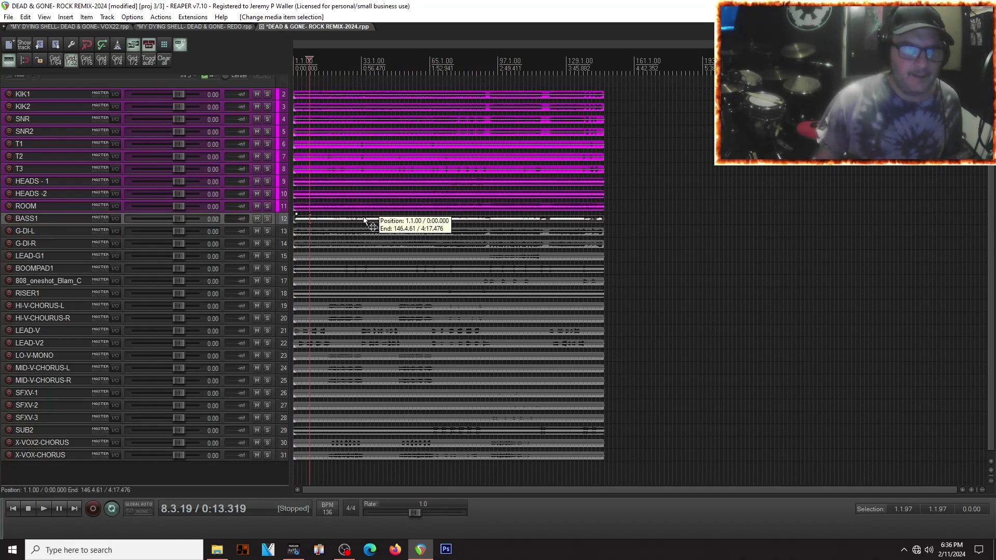
key("shift+c")
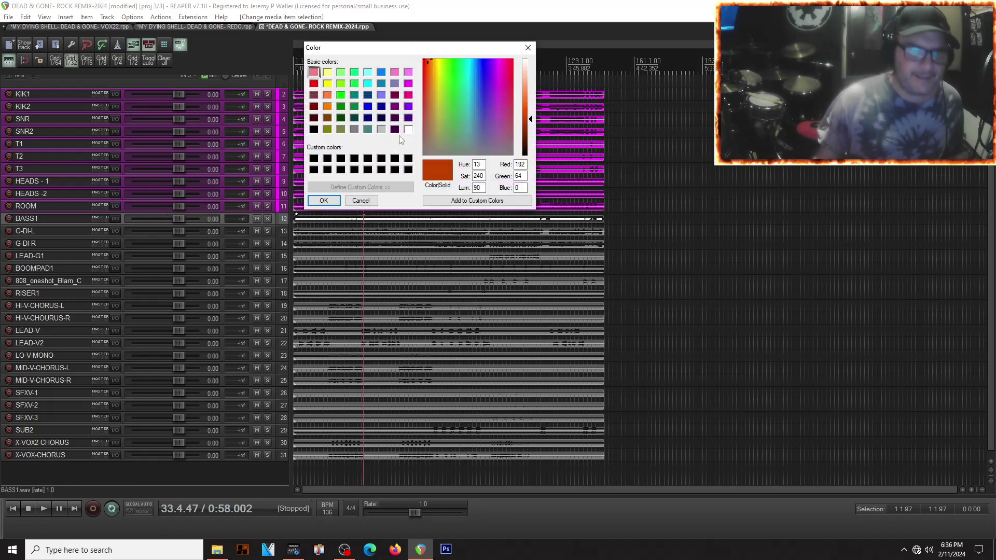
left_click(327, 84)
left_click(321, 201)
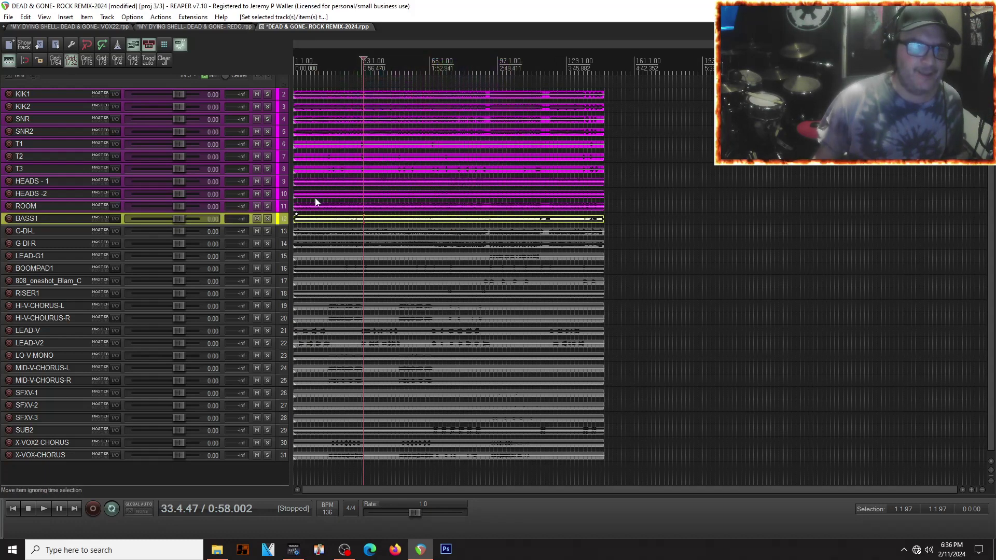
Color the G-DI-L and G-DI-R tracks and their media items red
left_click(26, 243, "ctrl")
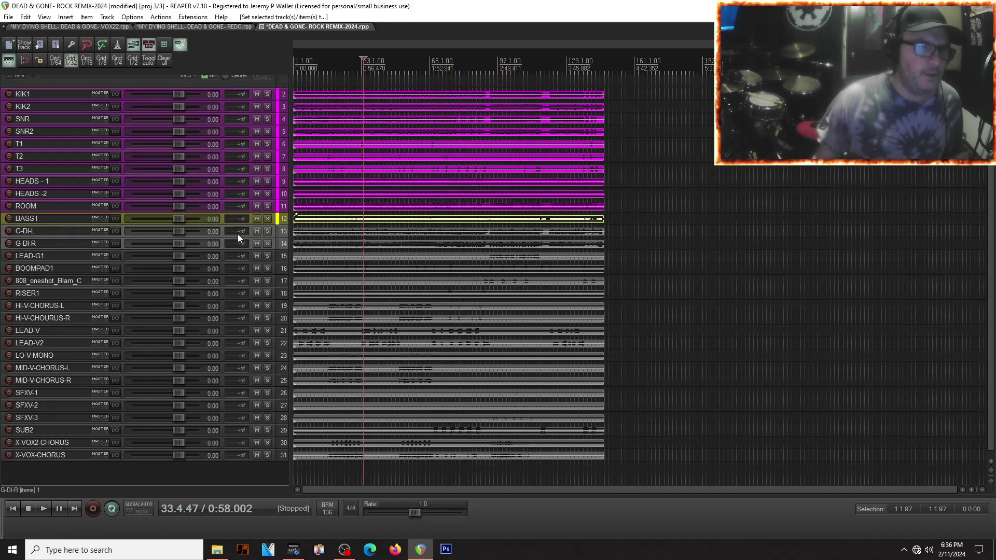
left_click_drag(295, 242, 297, 244)
key("shift+c")
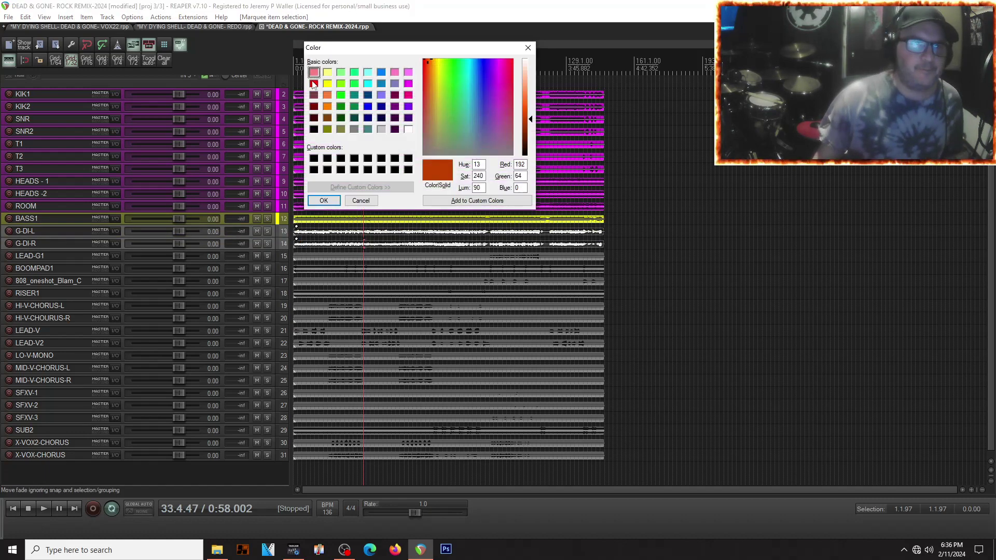
left_click(314, 83)
left_click(325, 201)
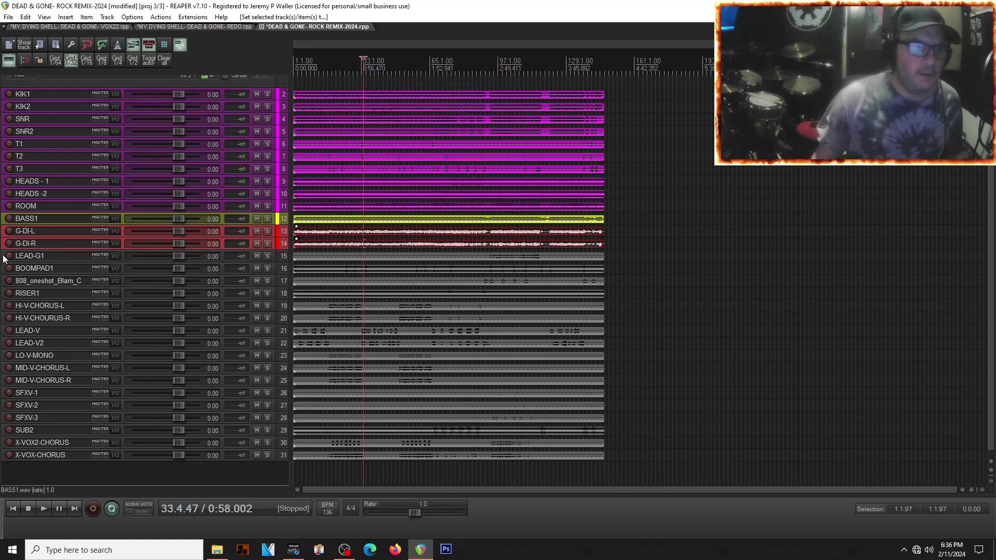
Color the LEAD-G1 track and its media item light red
left_click(24, 257)
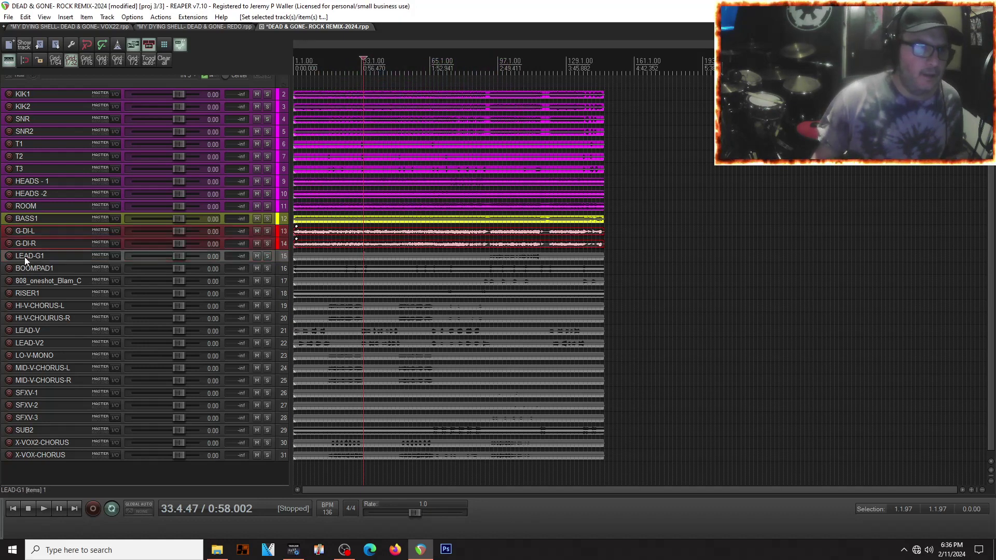
left_click(309, 255)
key("c")
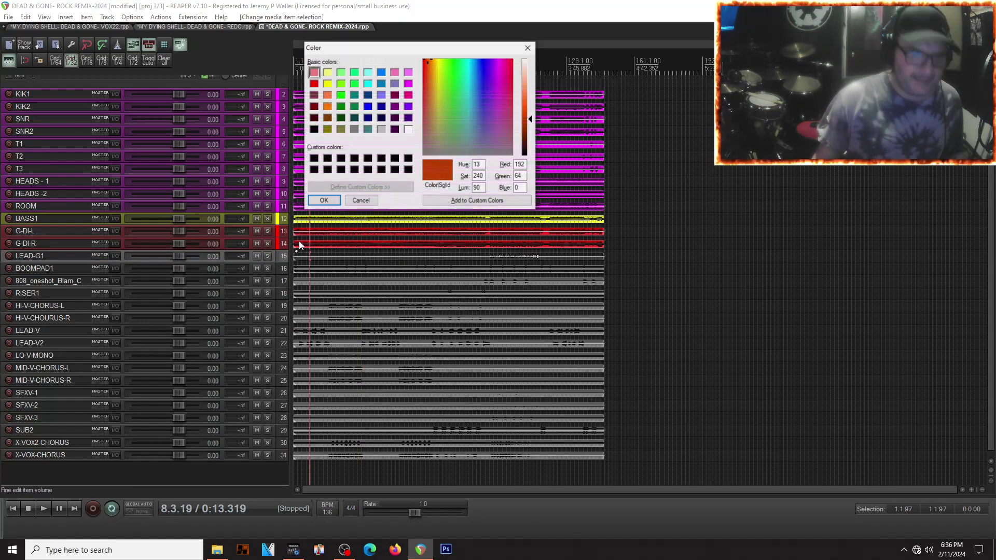
left_click(316, 72)
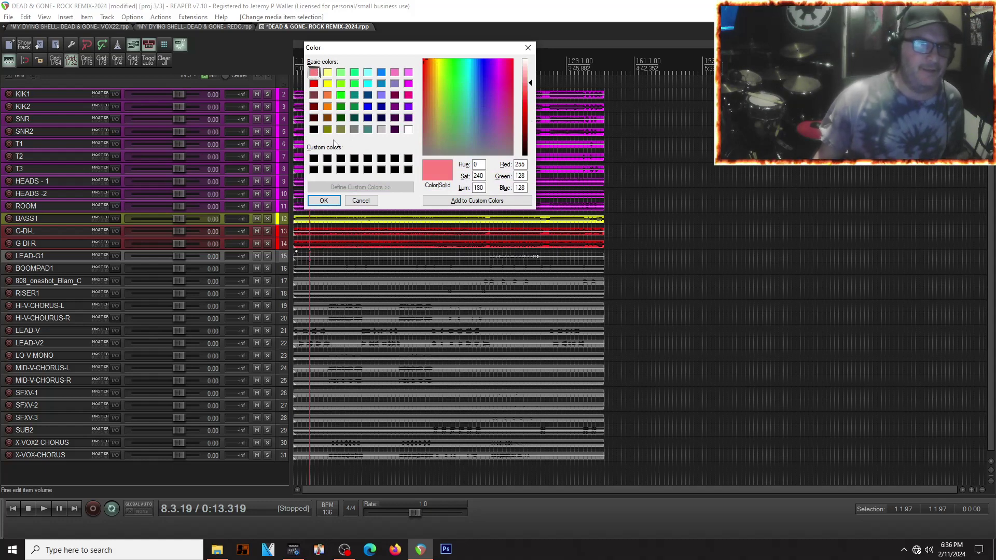
left_click(323, 201)
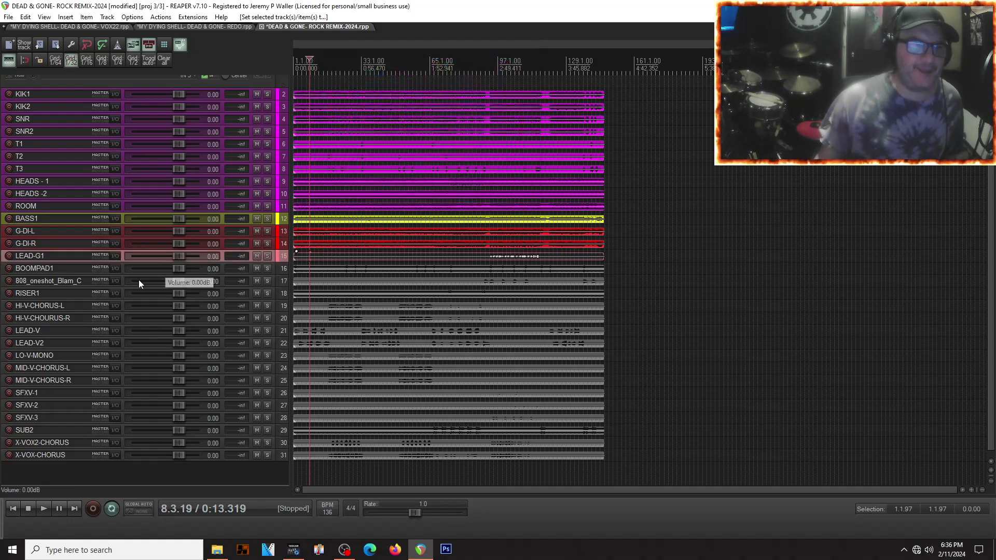
Color the BOOMPAD1, 808_oneshot_Blam_C and RISER1 tracks and their media items light orange
left_click(26, 265)
left_click(31, 294, "shift")
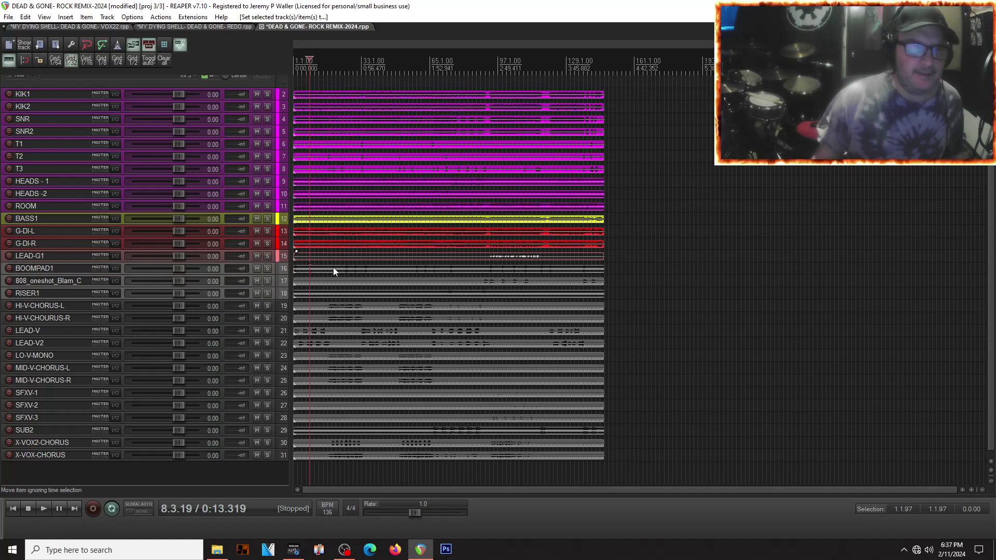
left_click_drag(319, 299, 319, 297)
key("alt+shift+c")
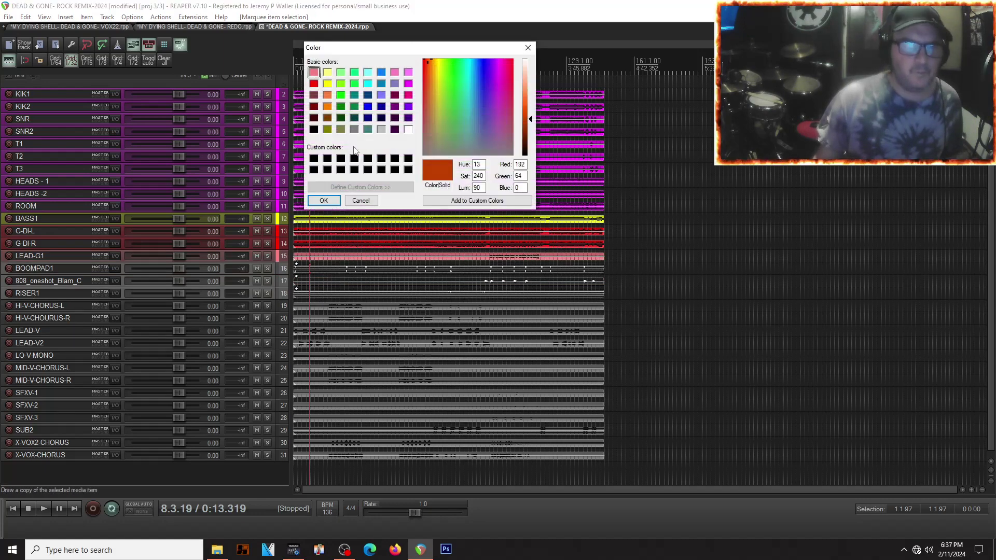
left_click(328, 95)
left_click(324, 200)
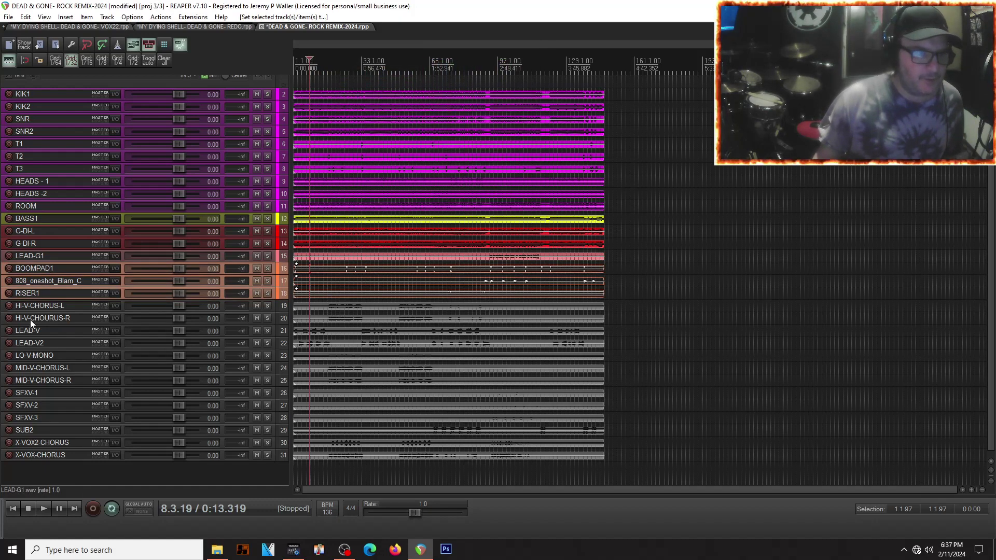
Move SUB2 directly below 808_oneshot_Blam_C, and color all tracks and items from BOOMPAD1 to RISER1 orange
left_click_drag(32, 431, 48, 284)
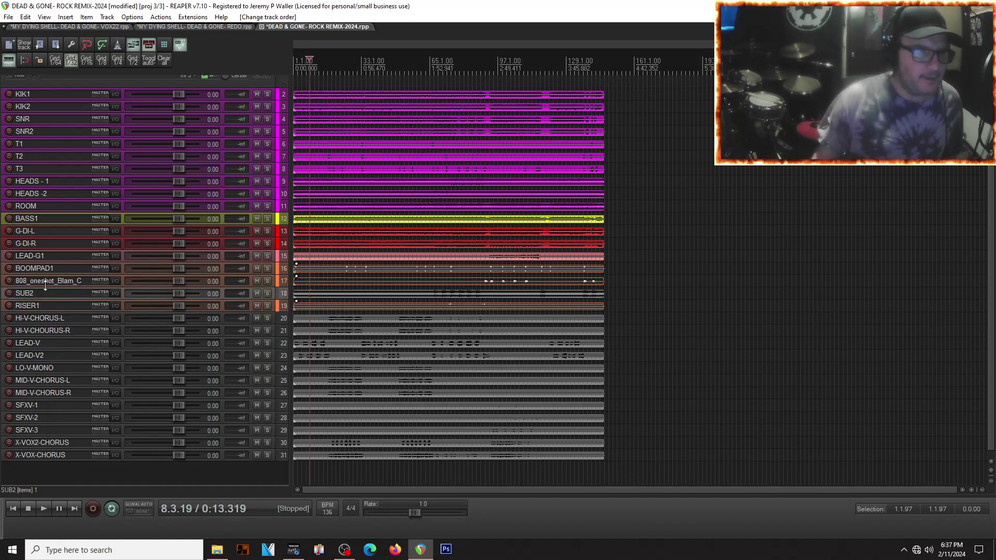
left_click(38, 257)
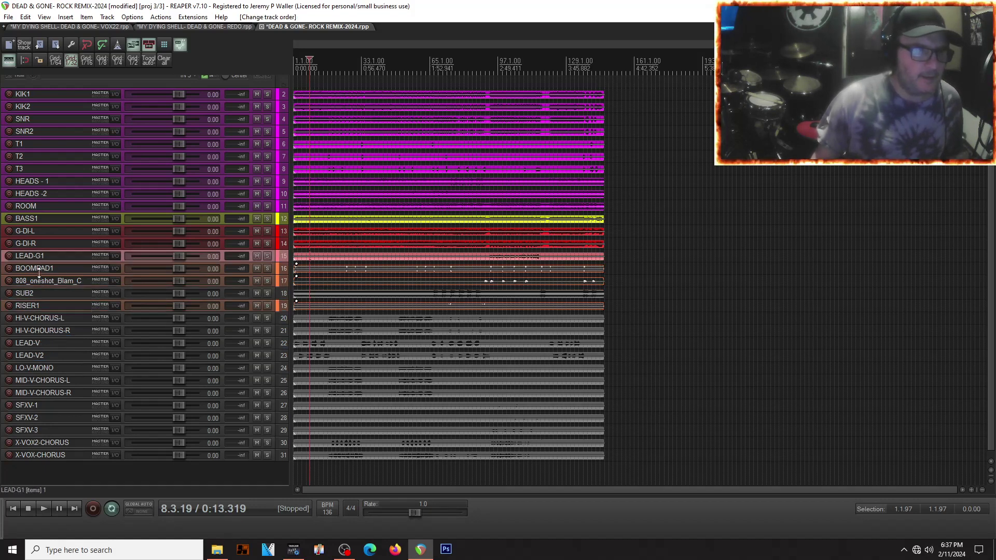
left_click(36, 270)
left_click(36, 305, "shift")
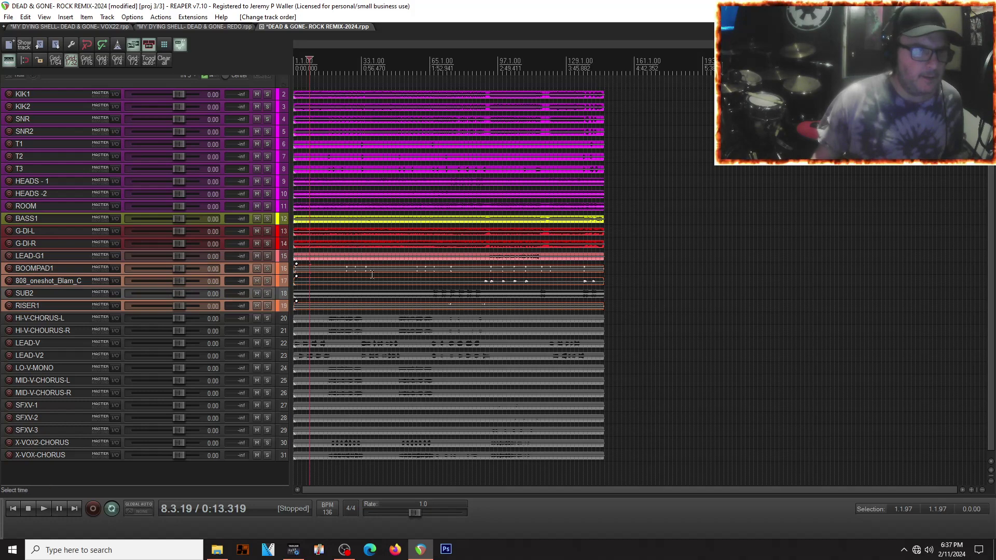
left_click_drag(353, 307, 353, 307)
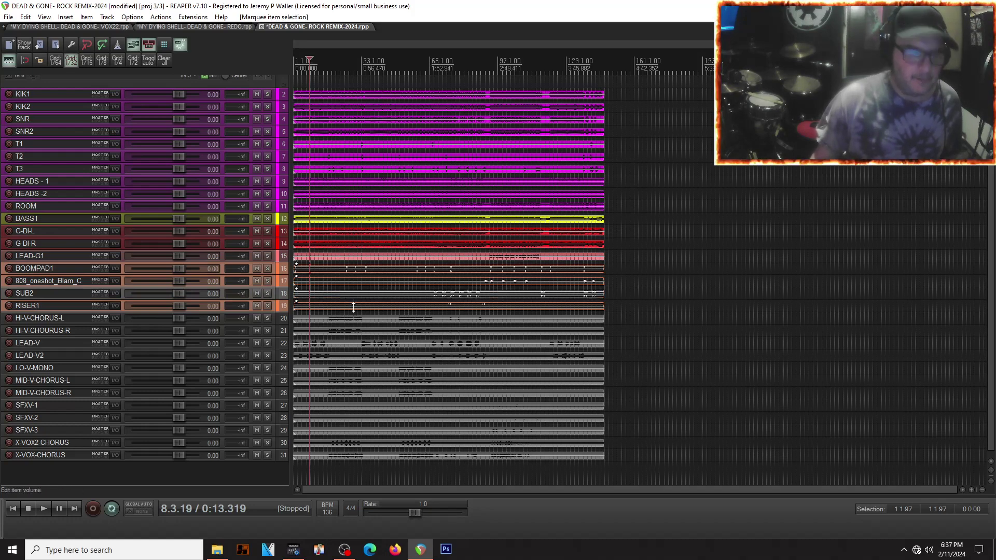
key("alt+shift+c")
left_click(327, 106)
left_click(324, 200)
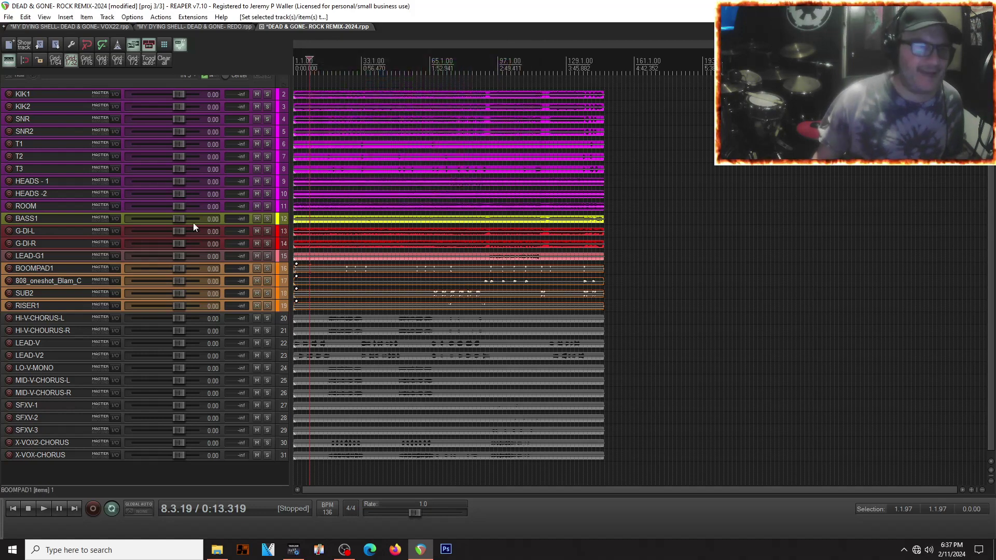
Color all vocal tracks from HI-V-CHORUS-L to X-VOX-CHORUS and their media items bright green
left_click(26, 319)
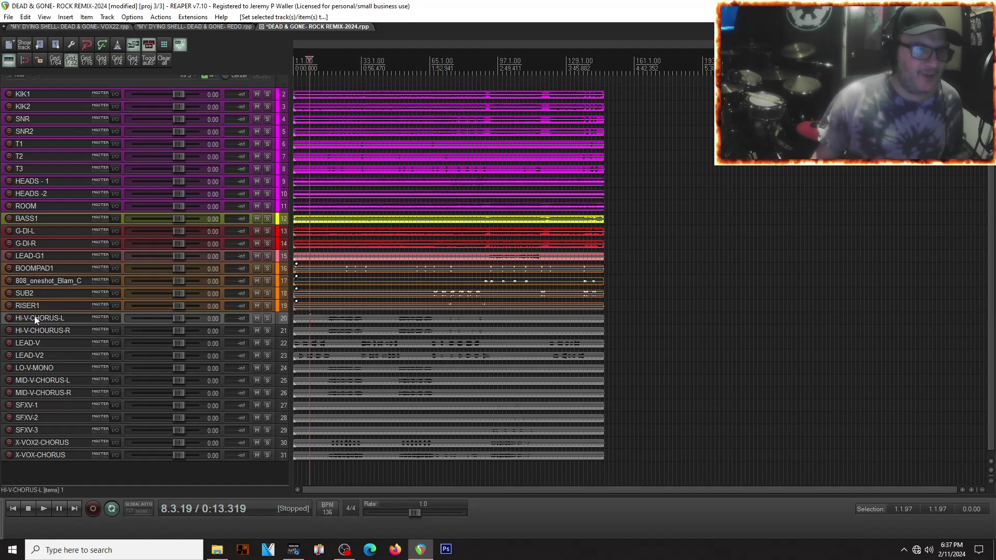
left_click(31, 456, "shift")
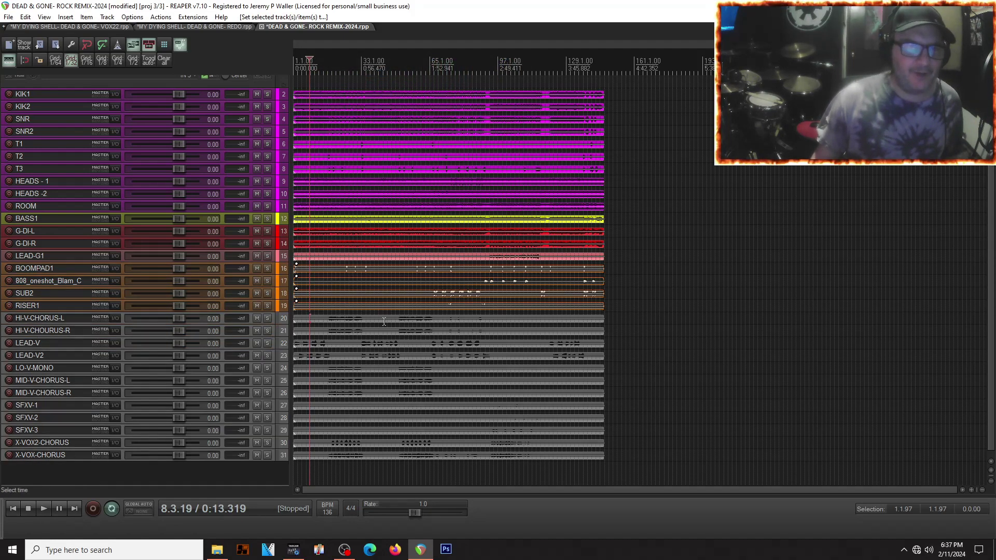
left_click_drag(379, 331, 320, 456)
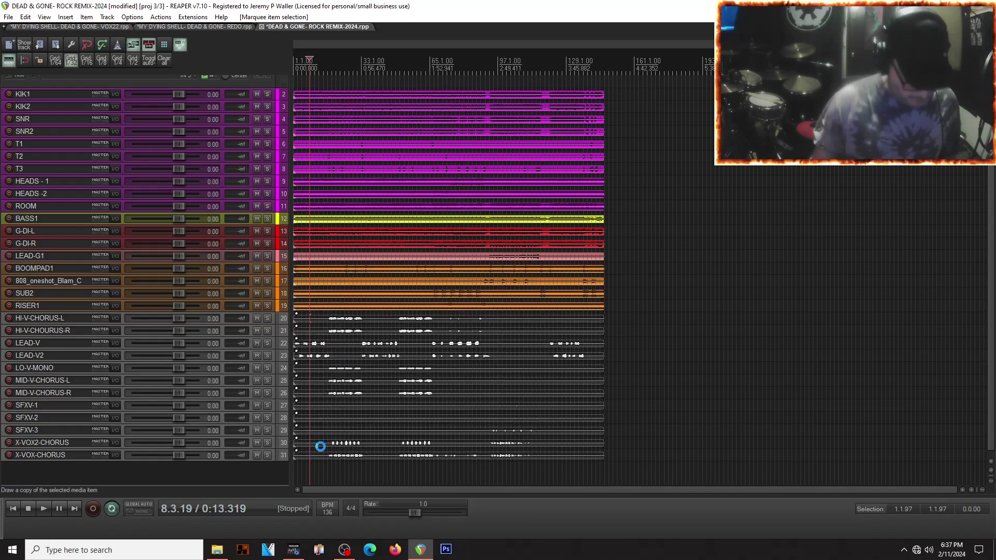
key("shift+c")
left_click(341, 96)
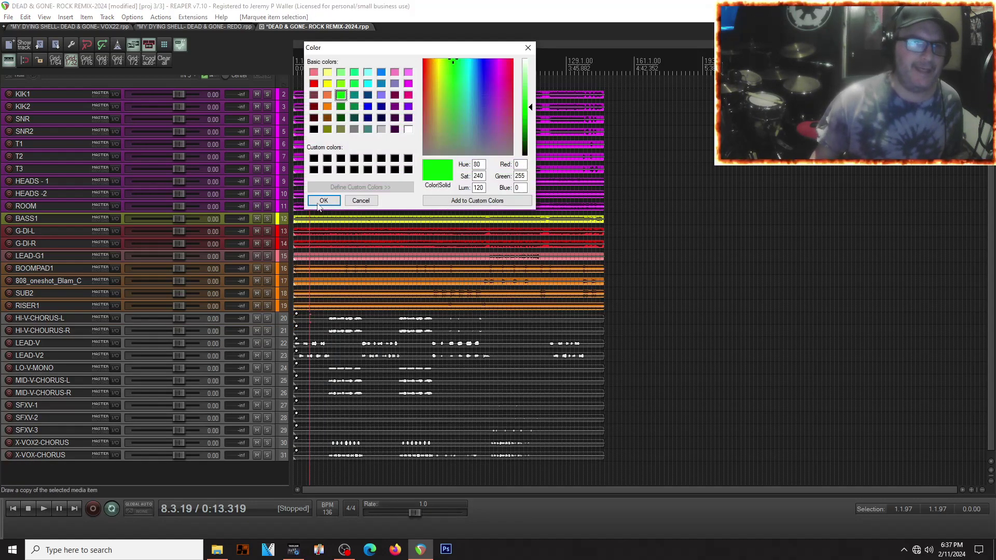
left_click(324, 200)
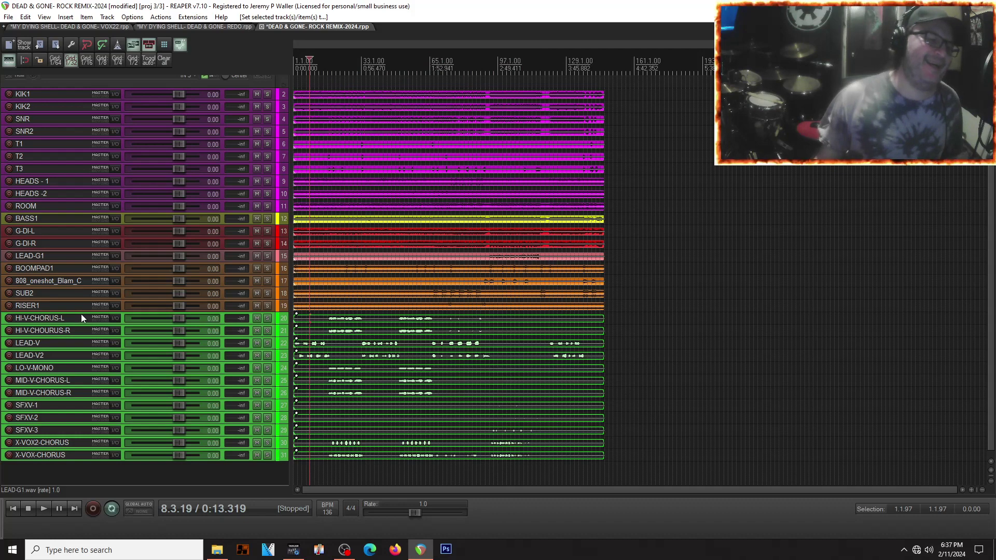
Open the mixer and play the song twice from bar 8 to check the track and master levels
key("ctrl+m")
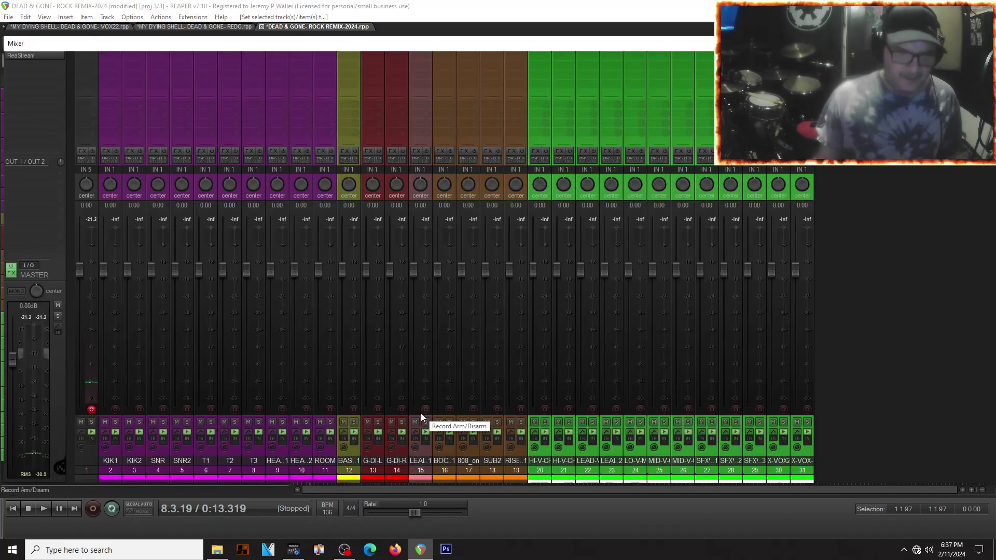
key("space")
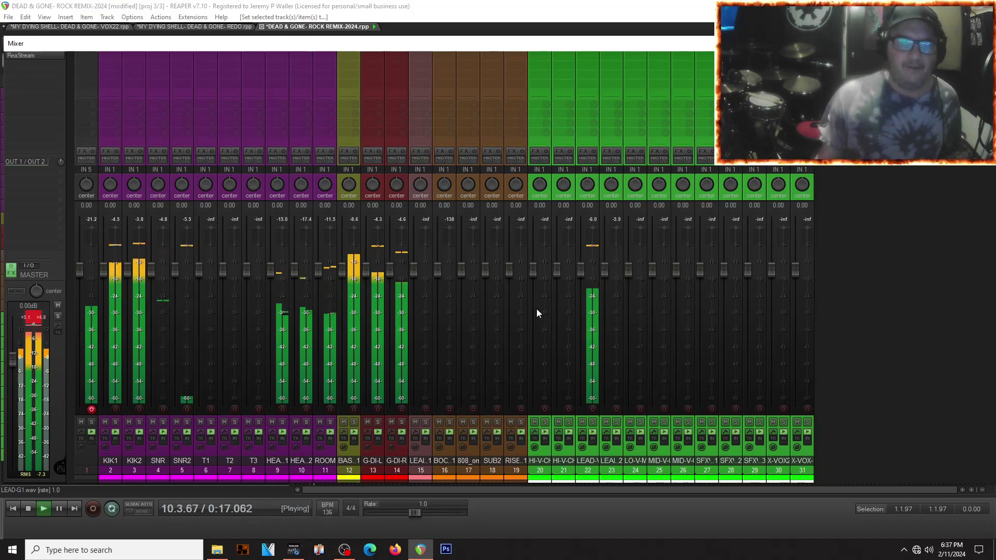
key("space")
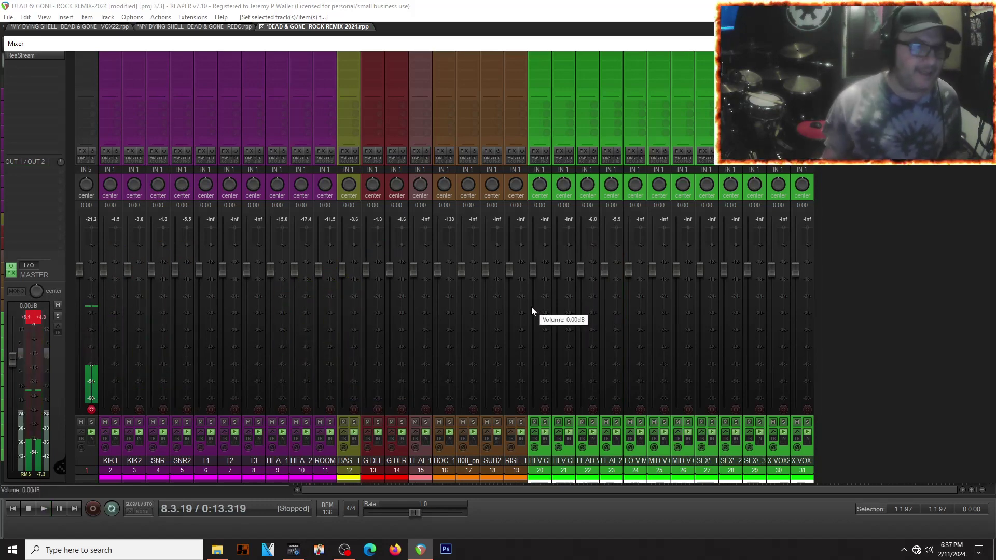
left_click(35, 318)
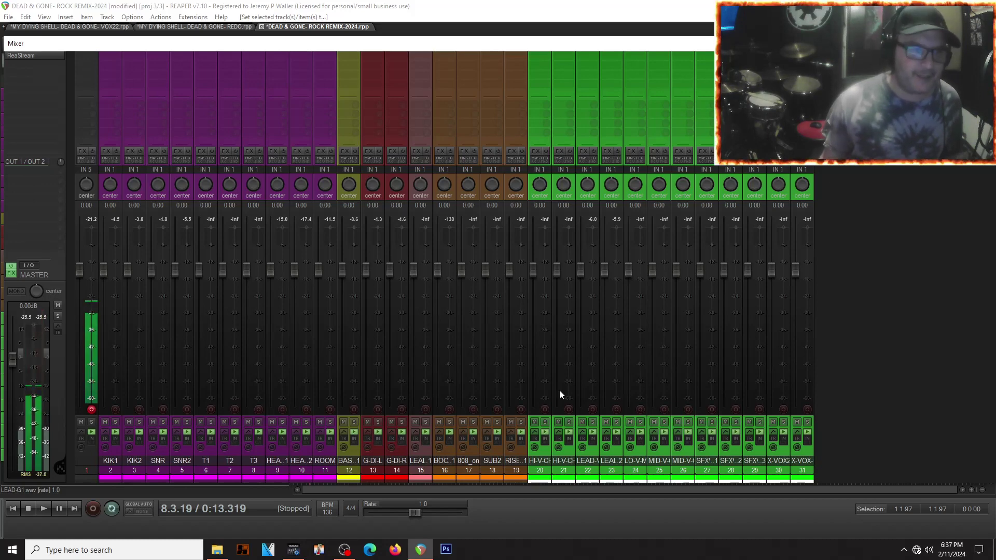
key("space")
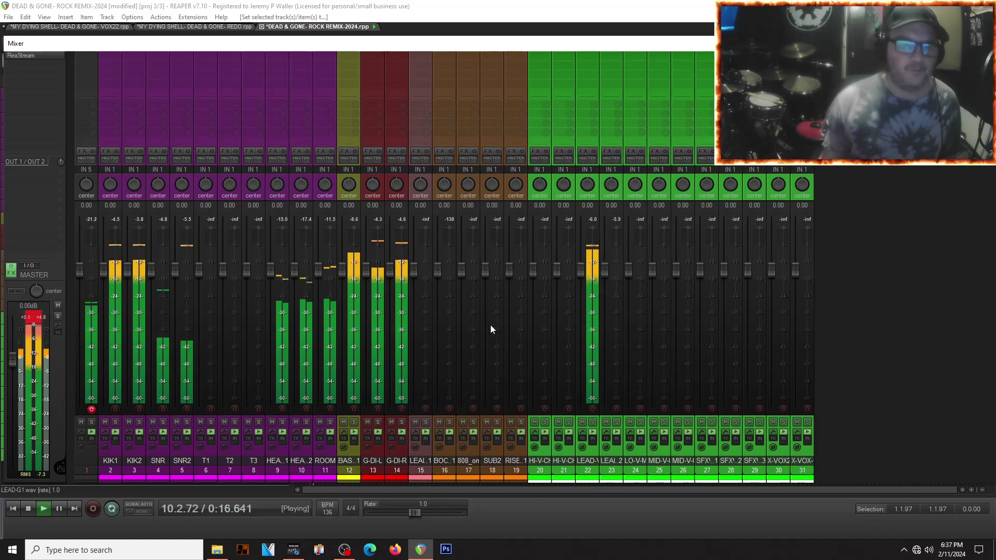
key("space")
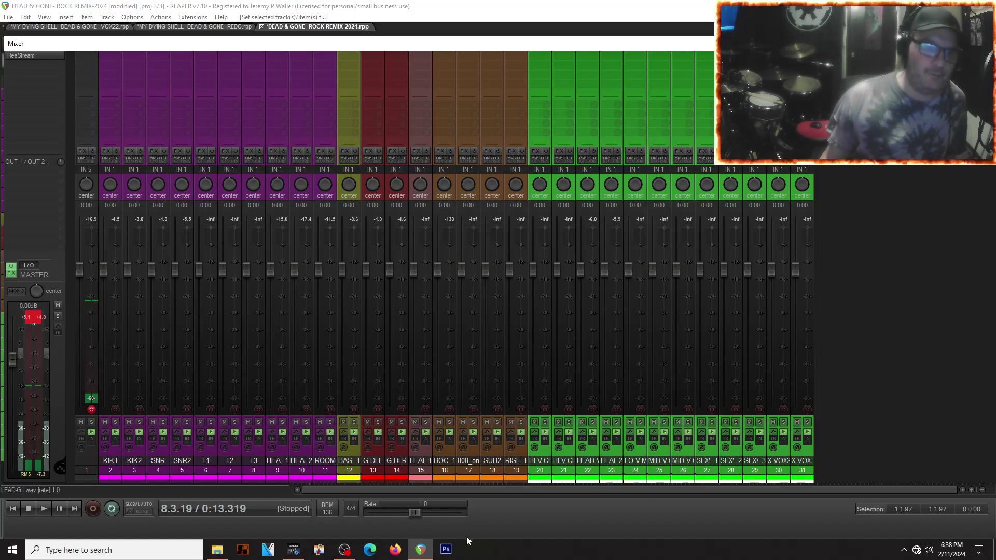
left_click(574, 295)
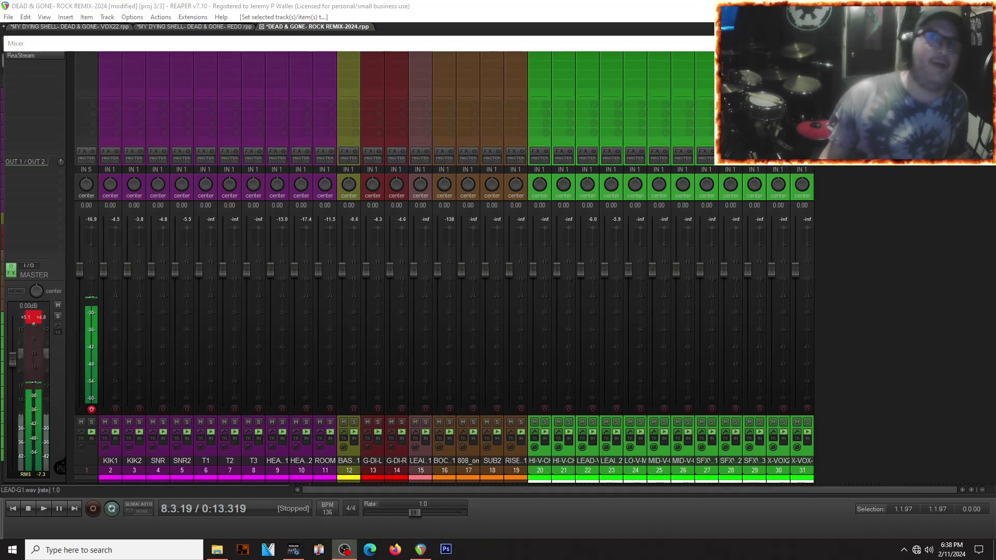